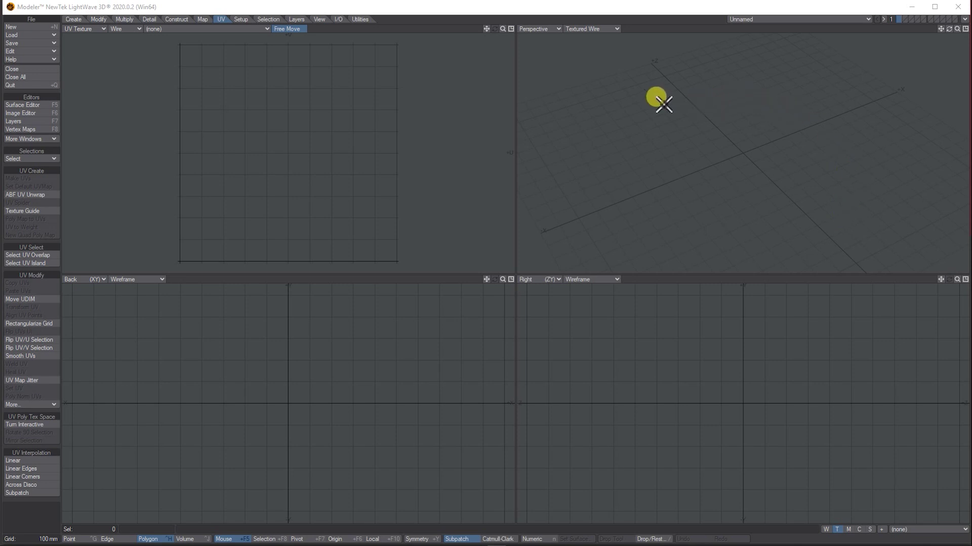
# Switch the UV Texture viewport to Top view and draw a flat box about 1.04 m by 760 mm centred on the origin
pyautogui.click(71, 20)
pyautogui.click(76, 29)
pyautogui.click(73, 8)
pyautogui.click(26, 182)
pyautogui.moveTo(176, 72); pyautogui.dragTo(400, 233)
pyautogui.click(284, 150)
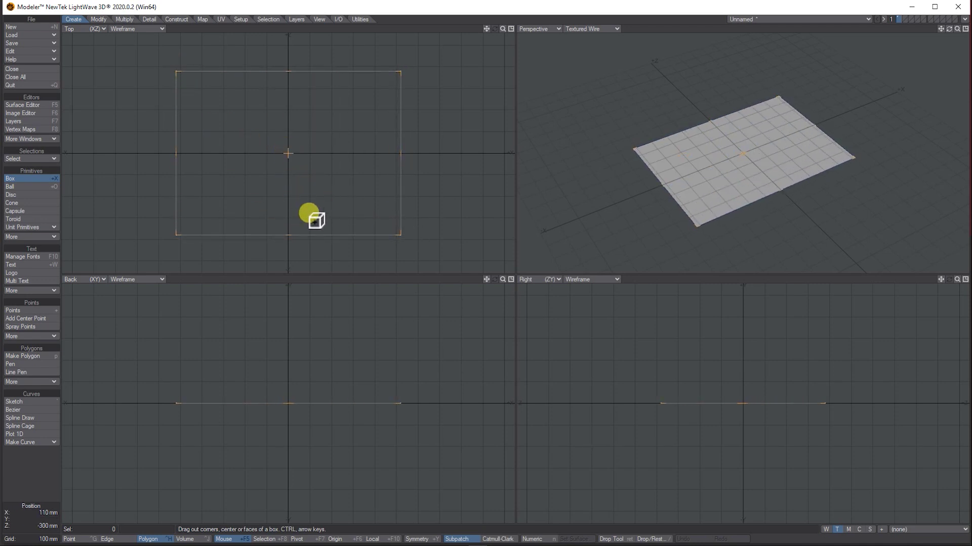
pyautogui.press('space')
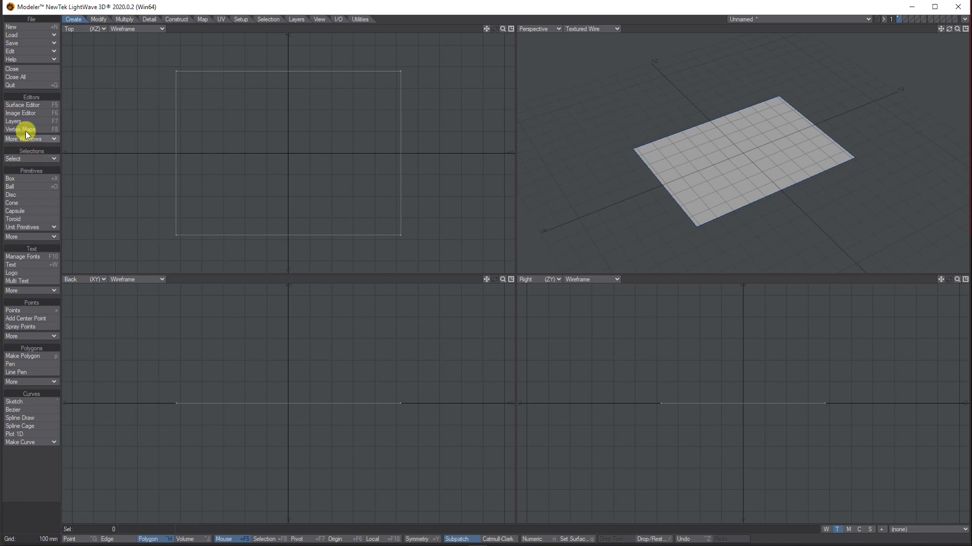
# Rename the plane's layer as Ground
pyautogui.click(21, 122)
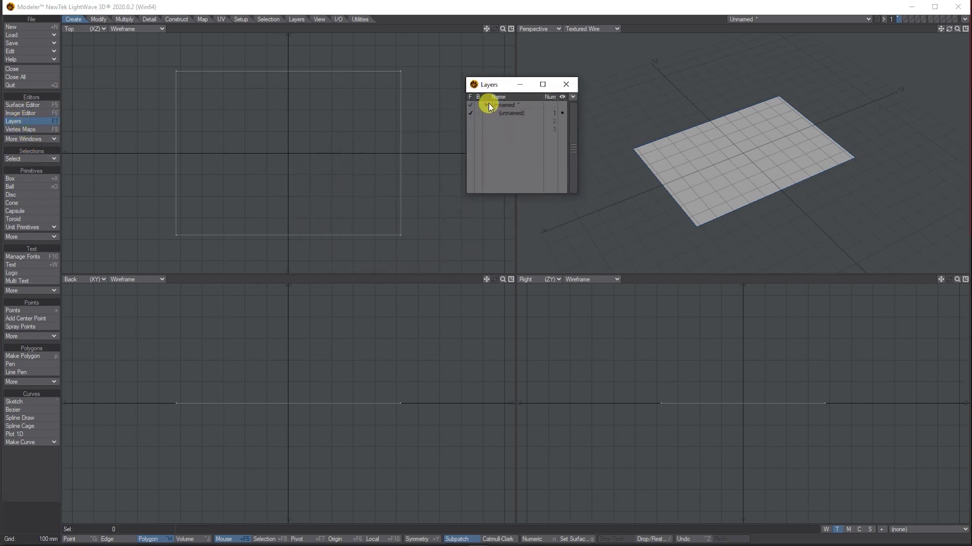
pyautogui.click(513, 114)
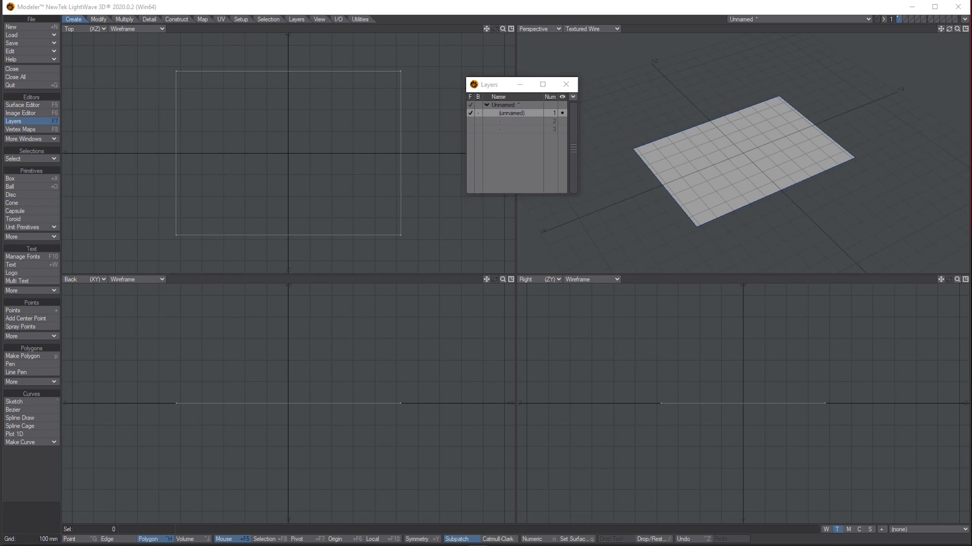
pyautogui.click(379, 217)
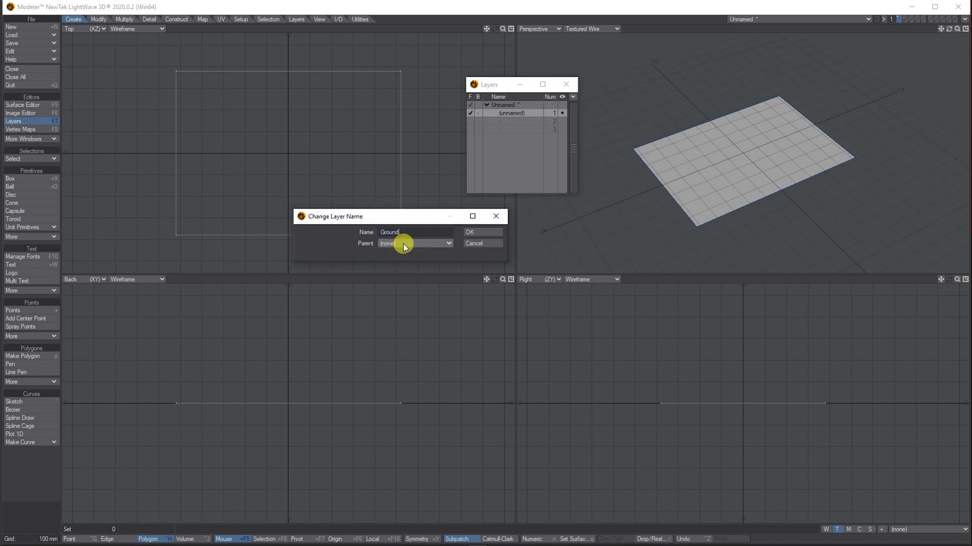
pyautogui.click(478, 231)
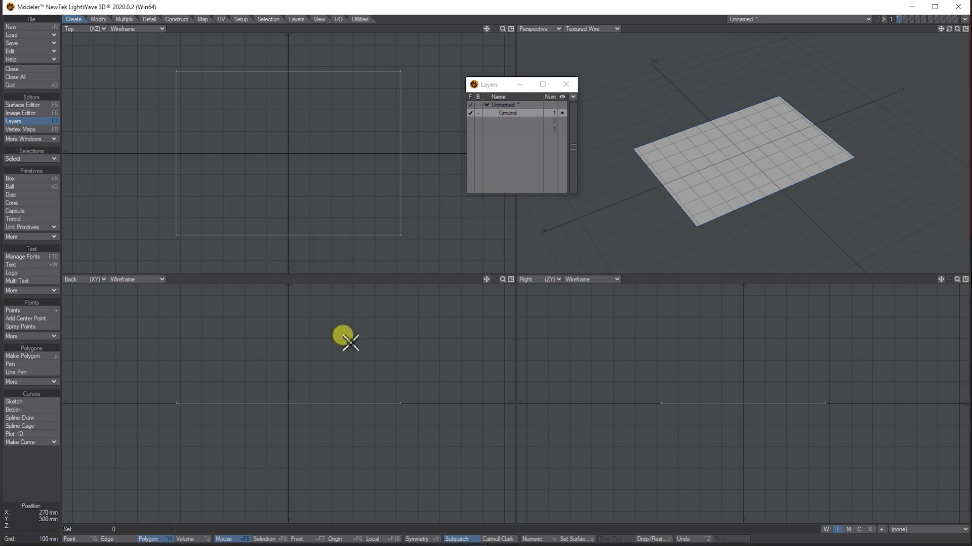
# Assign a new surface named Ground to the plane and check it in the Surface Editor
pyautogui.click(576, 539)
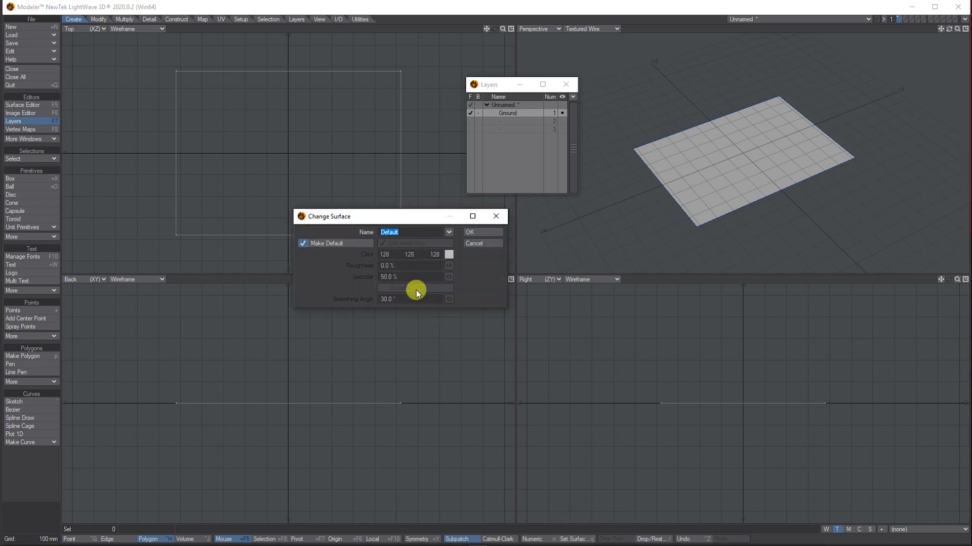
pyautogui.write('Ground')
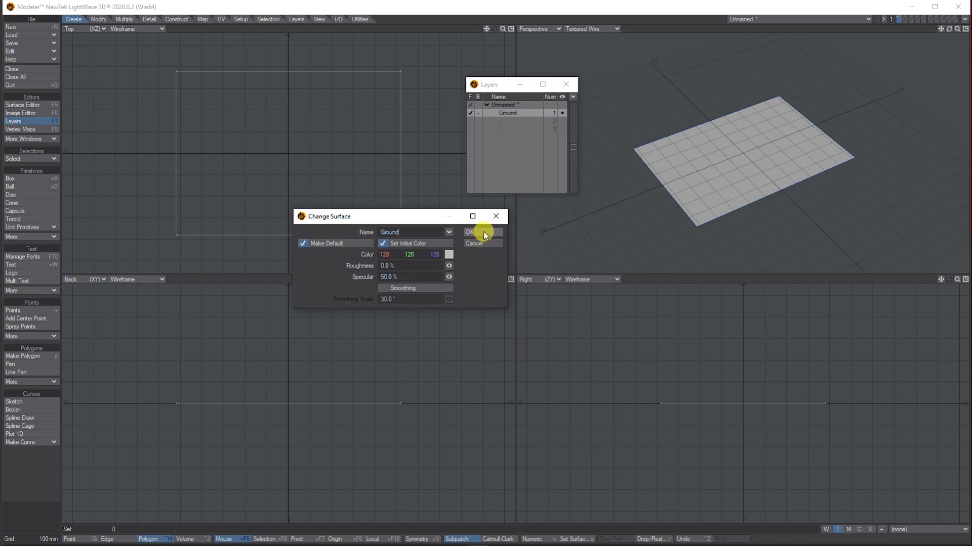
pyautogui.click(484, 233)
pyautogui.click(40, 104)
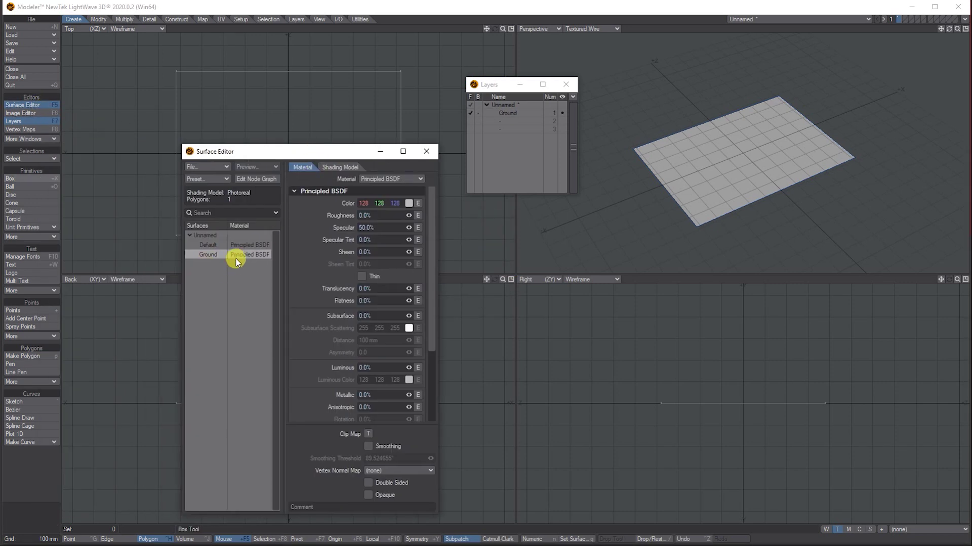
pyautogui.click(426, 151)
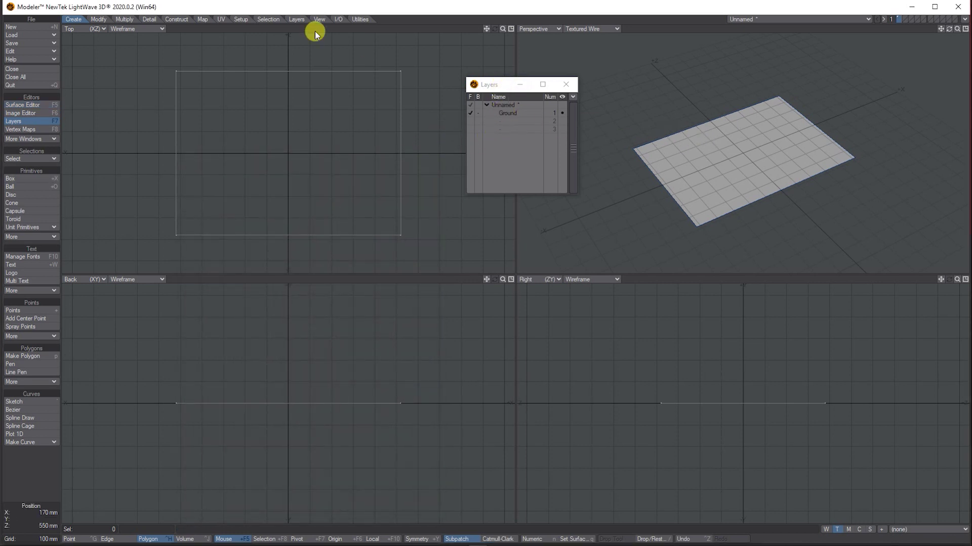
# Change the Top viewport to UV Texture view and fit the plane in the other views
pyautogui.click(87, 30)
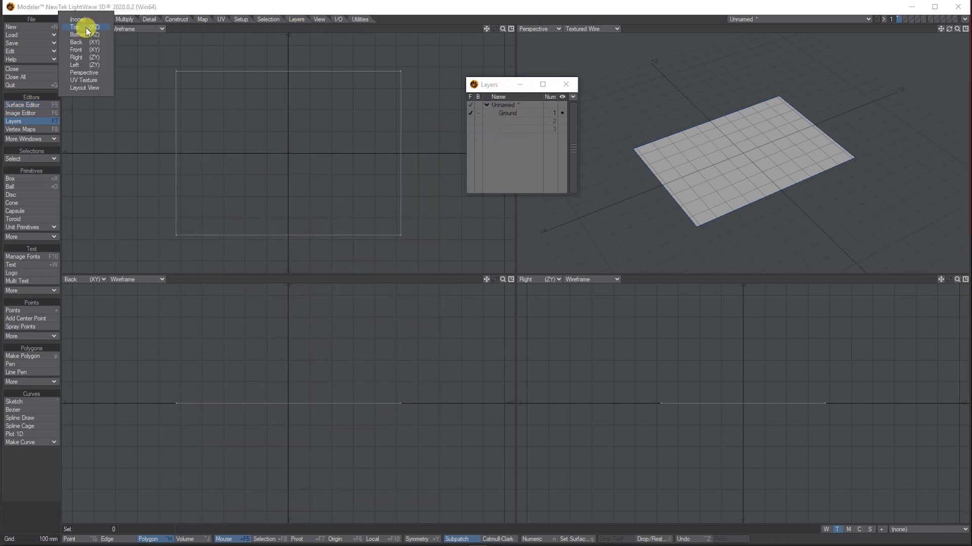
pyautogui.click(84, 80)
pyautogui.press('a')
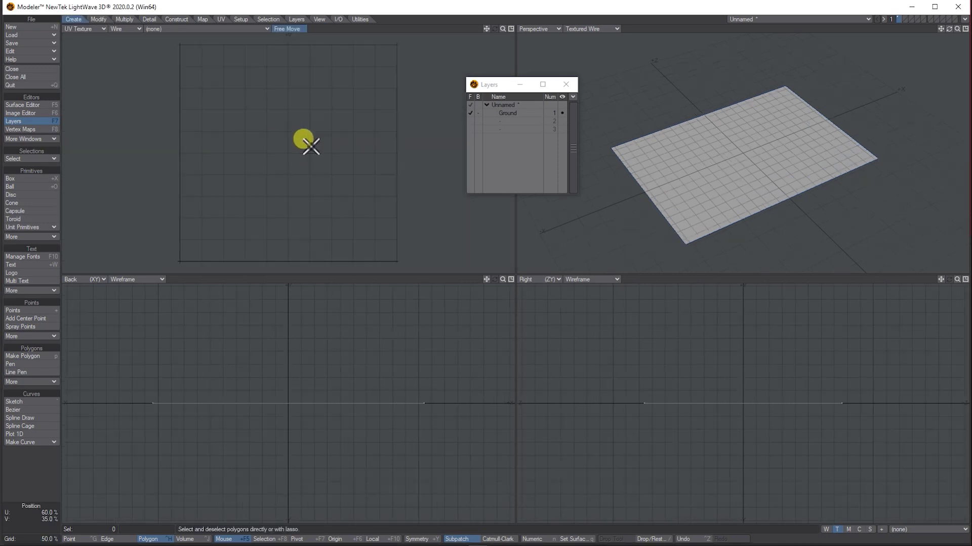
# Create a planar UV map named Ground for the plane along the Y axis, with Live Update enabled
pyautogui.click(221, 19)
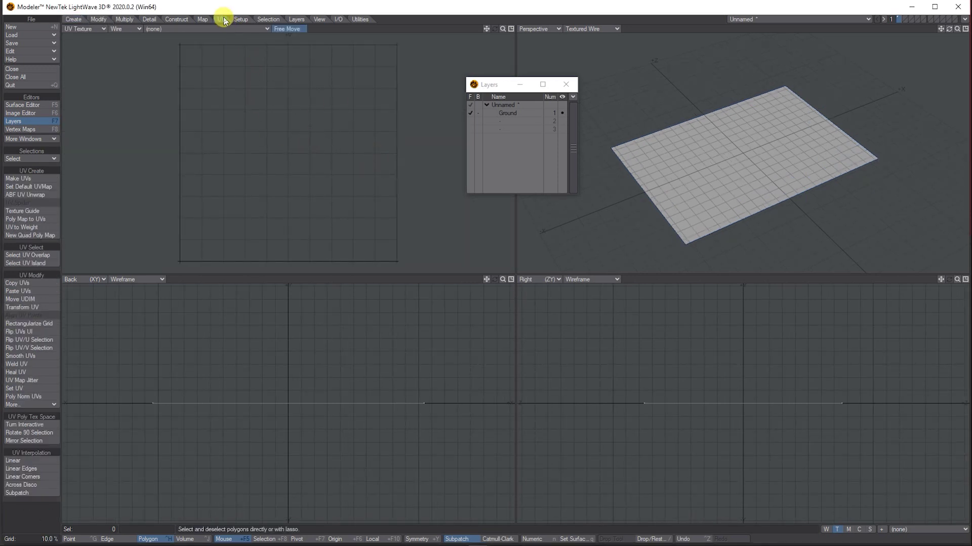
pyautogui.click(20, 180)
pyautogui.doubleClick(513, 189)
pyautogui.write('Ground')
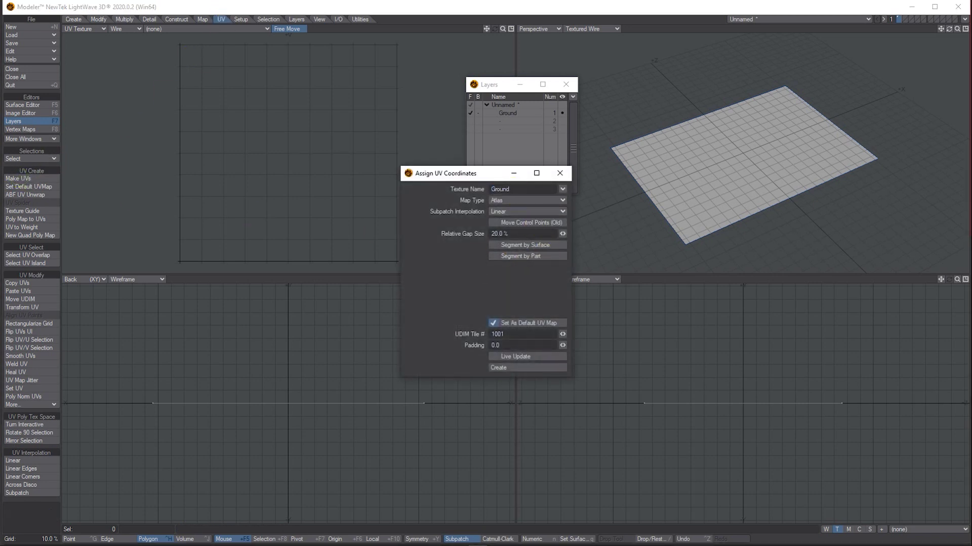
pyautogui.click(506, 200)
pyautogui.click(496, 180)
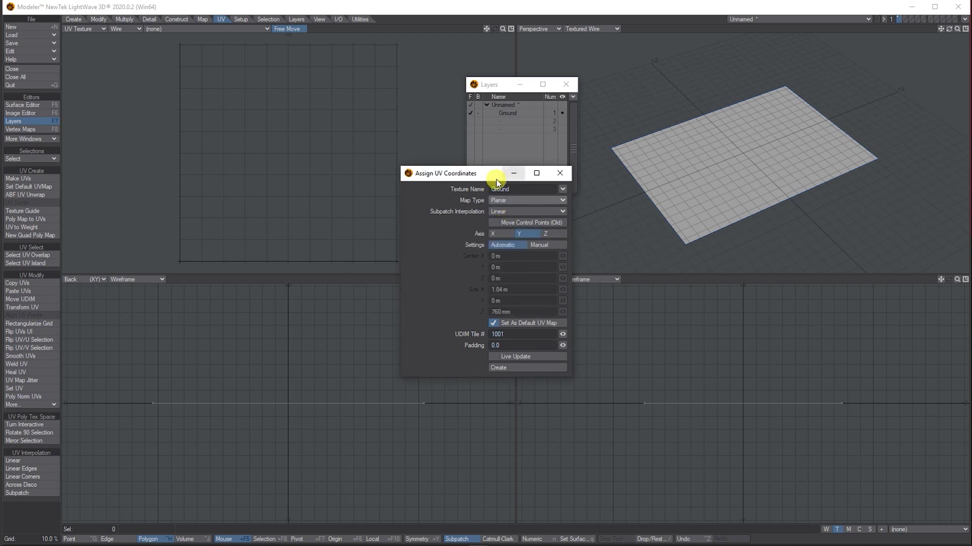
pyautogui.click(509, 357)
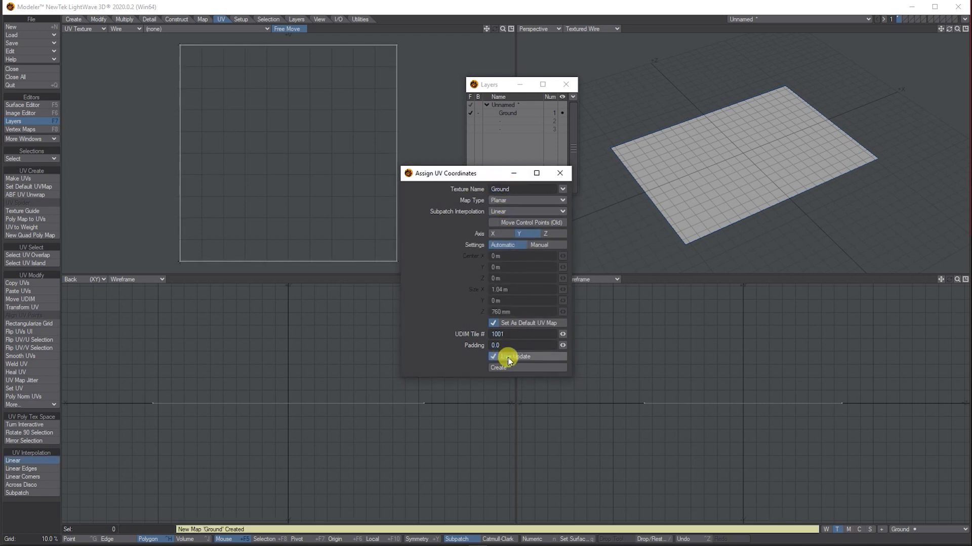
pyautogui.click(512, 366)
pyautogui.click(561, 174)
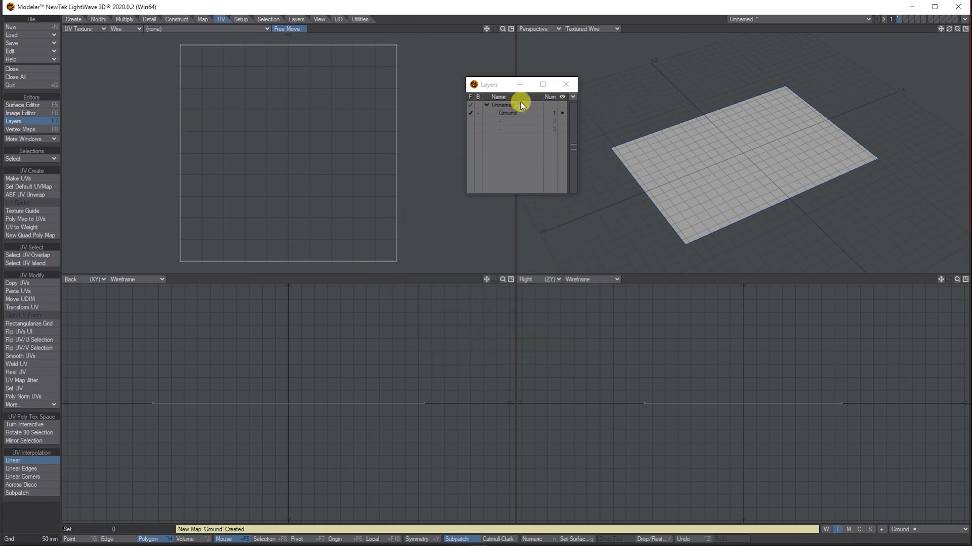
# Make layer 2 the active foreground layer and show the Ground layer in the background
pyautogui.moveTo(487, 87); pyautogui.dragTo(497, 76)
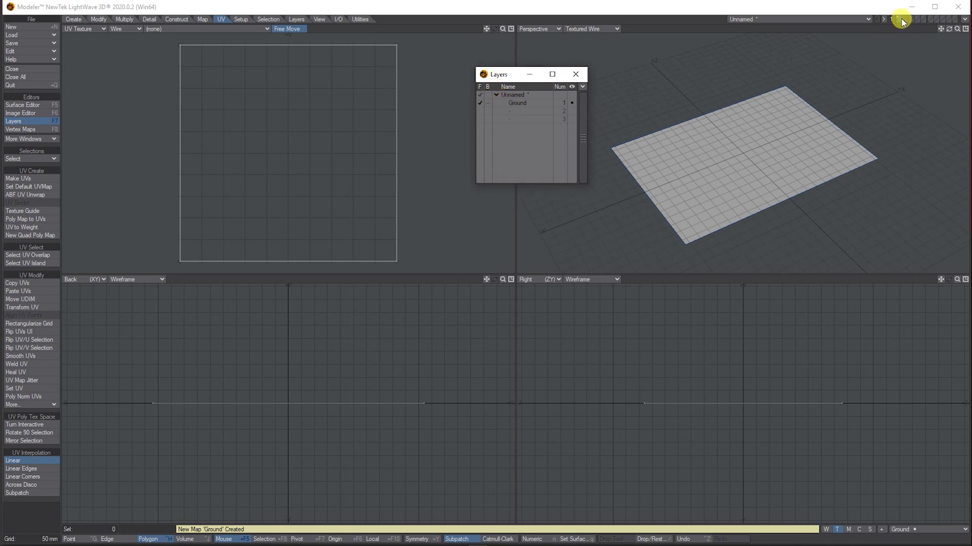
pyautogui.click(516, 111)
pyautogui.click(487, 104)
# Create a globe-type ball with 24 sides, 12 segments and a 500 mm radius at the origin, and name its layer Ball1
pyautogui.click(73, 19)
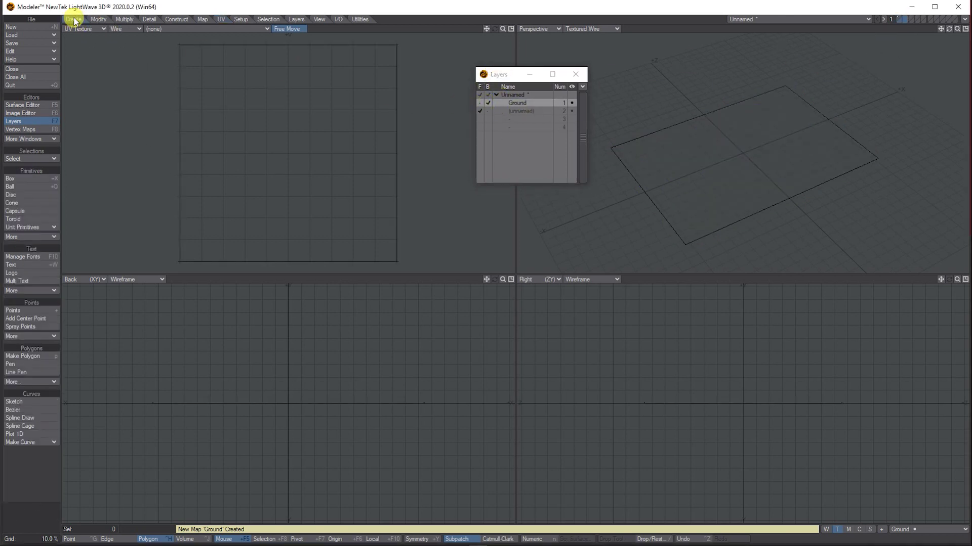
pyautogui.click(22, 187)
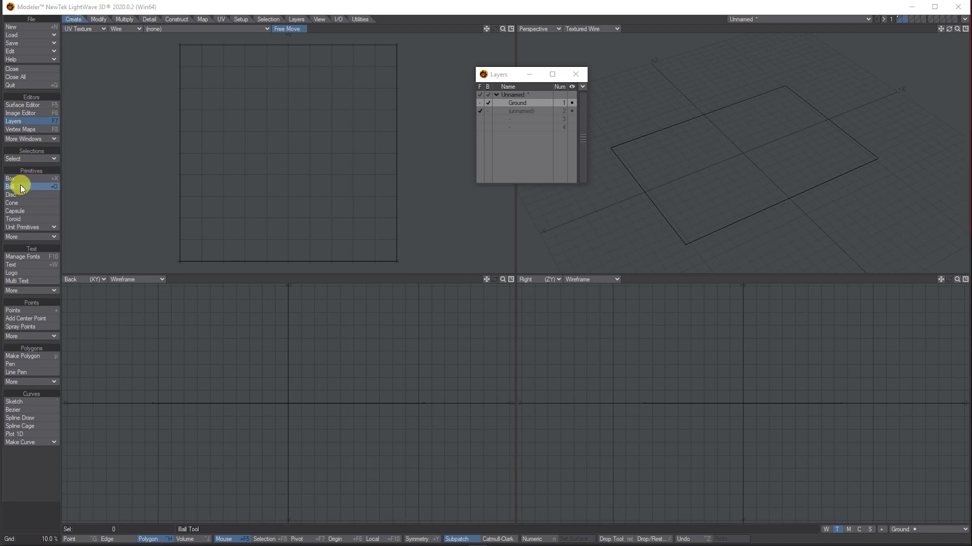
pyautogui.press('n')
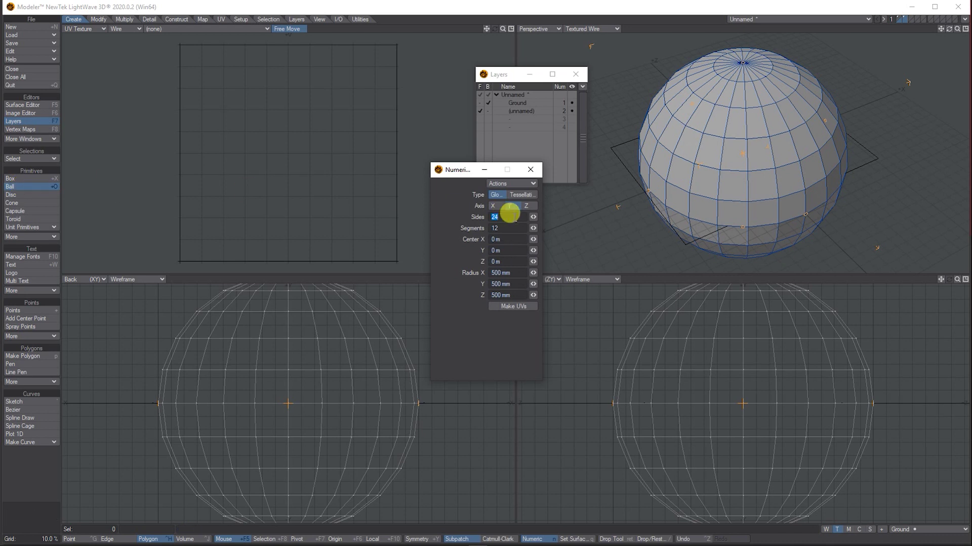
pyautogui.moveTo(454, 173)
pyautogui.mouseDown()
pyautogui.moveTo(405, 170)
pyautogui.moveTo(440, 177)
pyautogui.mouseUp()
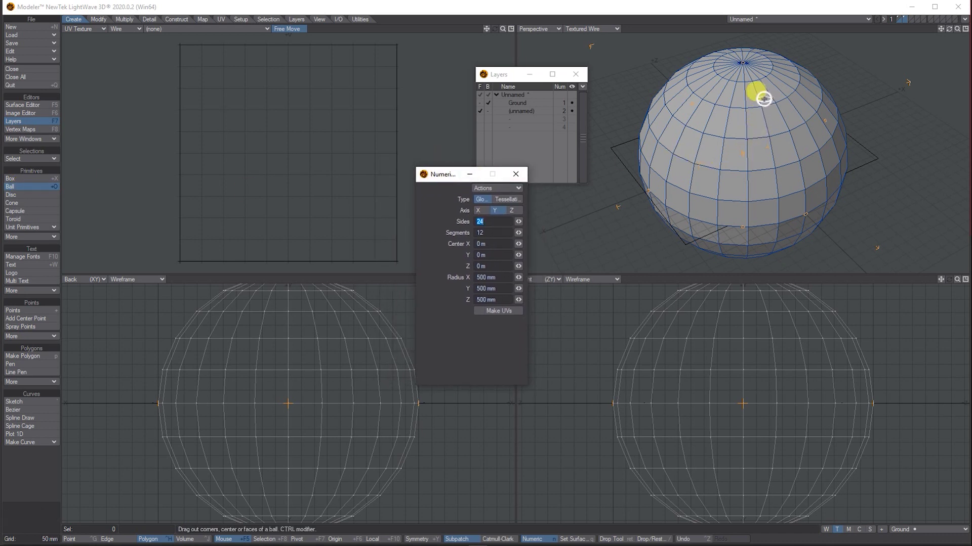
pyautogui.click(506, 199)
pyautogui.click(480, 201)
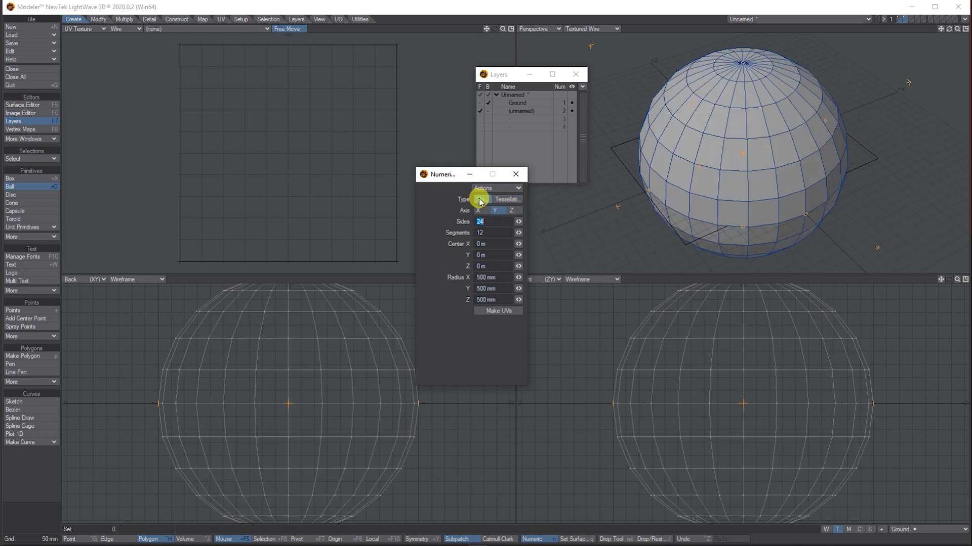
pyautogui.click(515, 174)
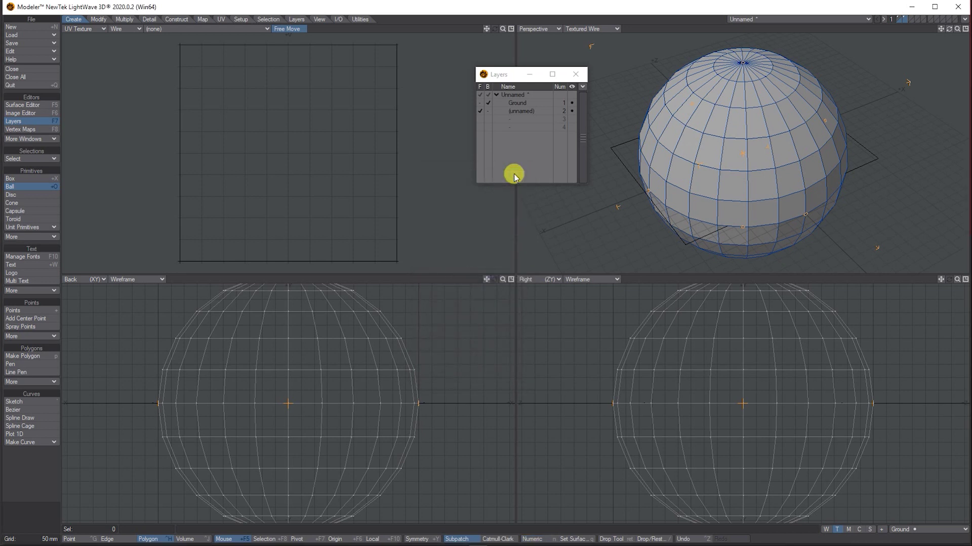
pyautogui.doubleClick(523, 111)
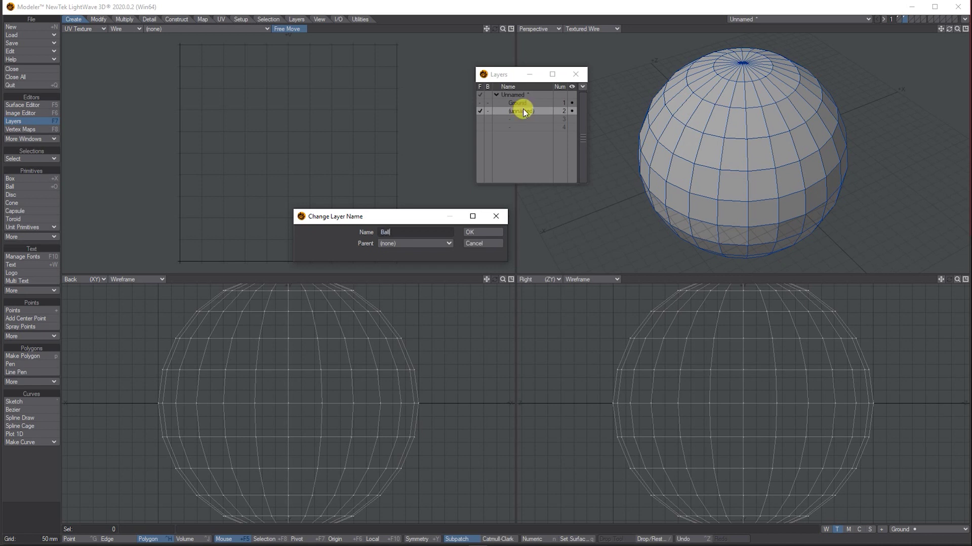
pyautogui.click(483, 233)
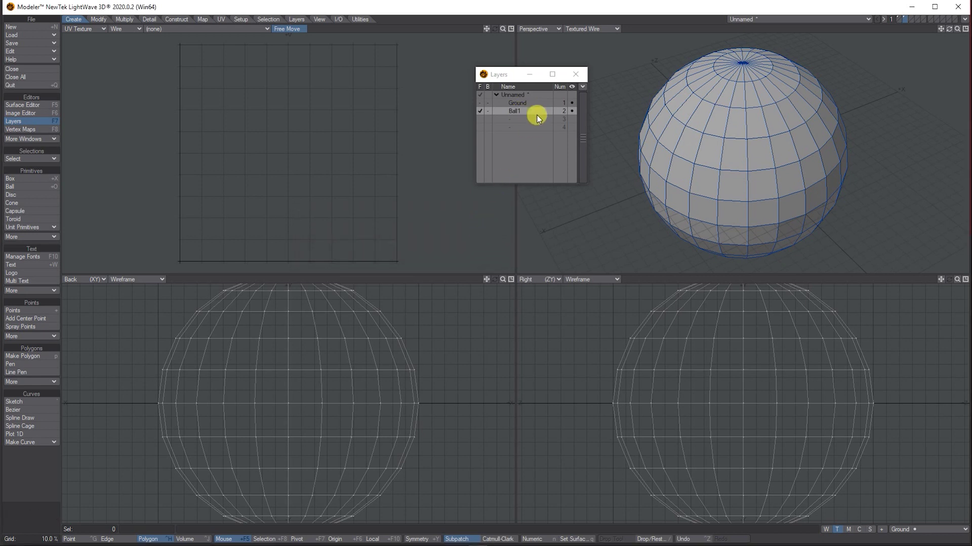
# Create a spherical UV map named Ball1 for the ball along the Y axis, with Live Update enabled
pyautogui.click(222, 20)
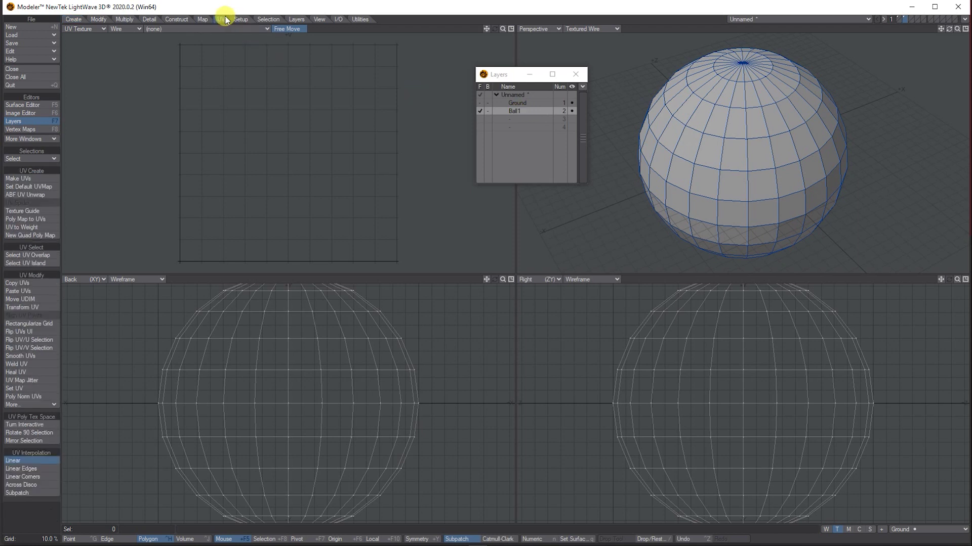
pyautogui.click(31, 178)
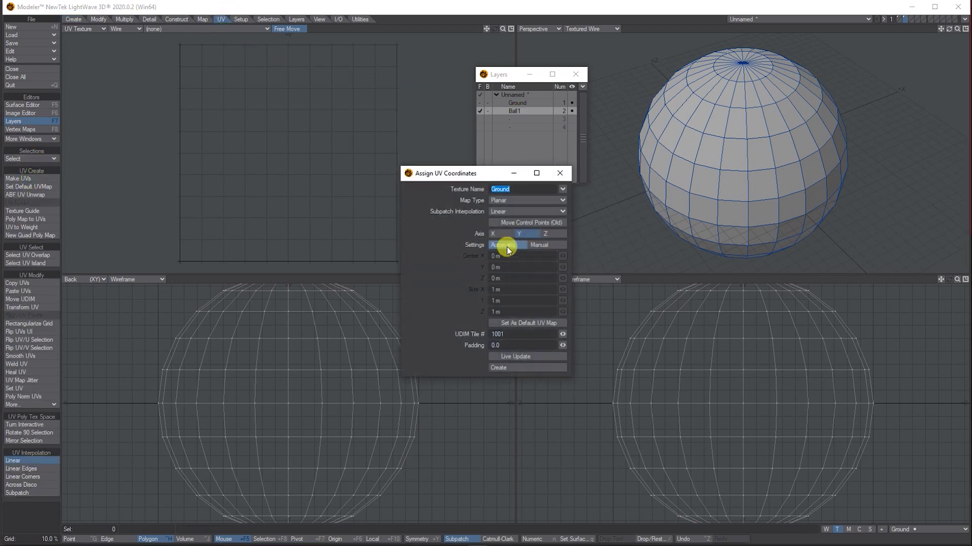
pyautogui.write('Ball1')
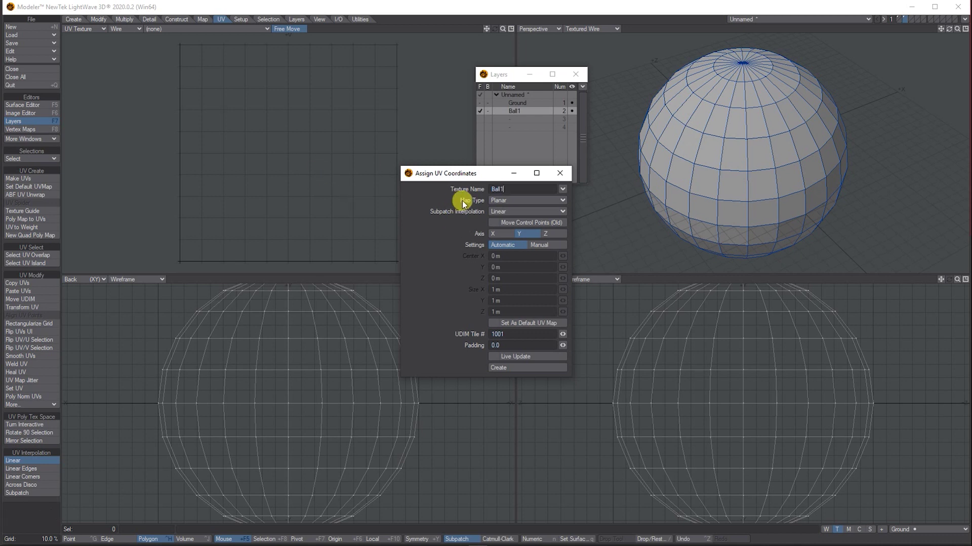
pyautogui.click(506, 200)
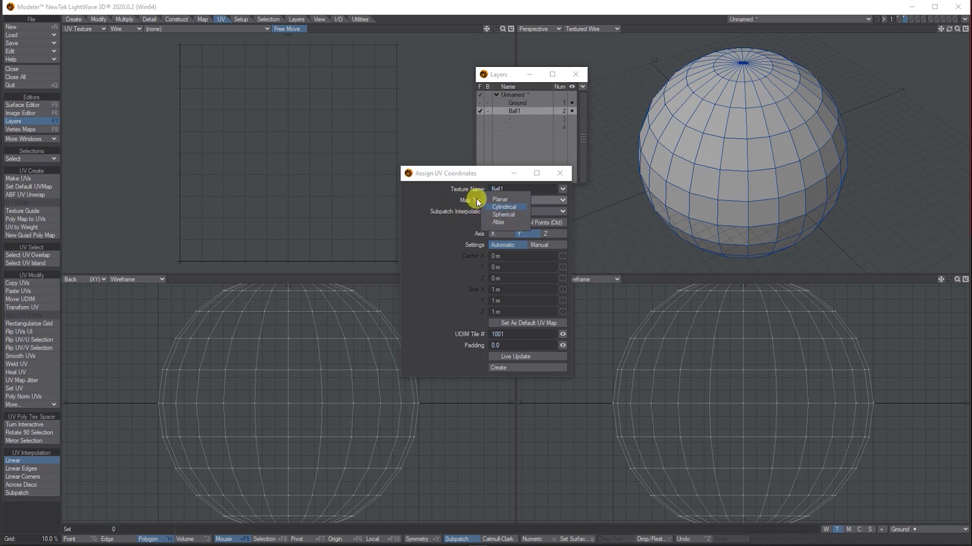
pyautogui.click(508, 215)
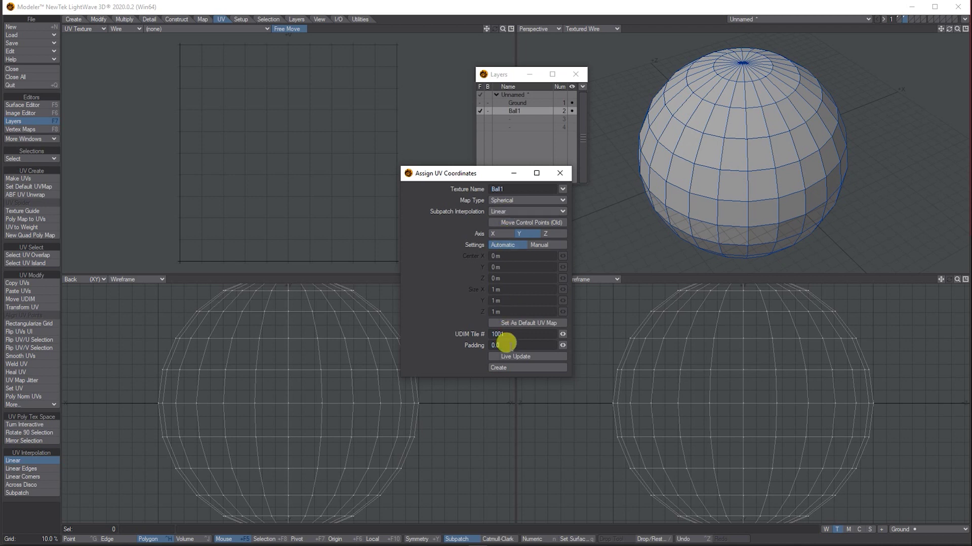
pyautogui.click(504, 356)
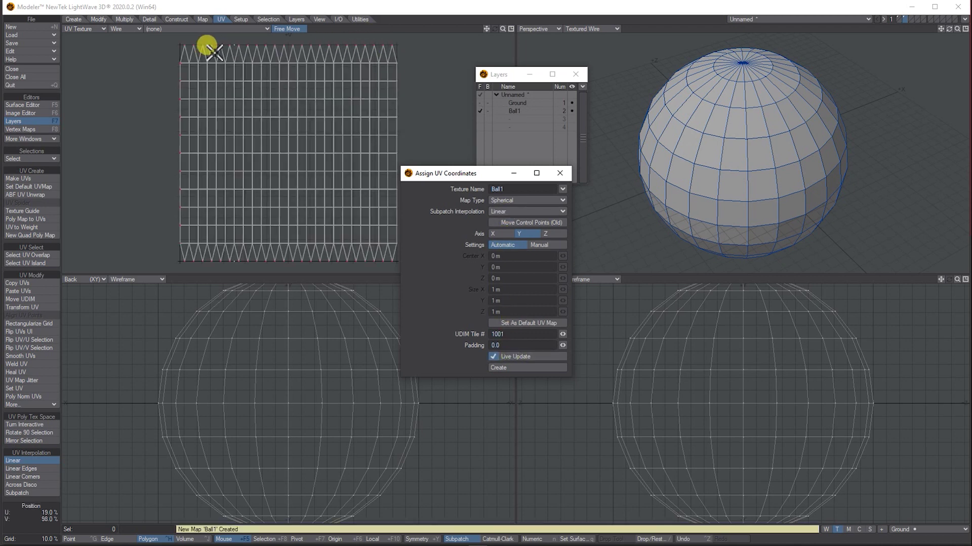
pyautogui.click(521, 368)
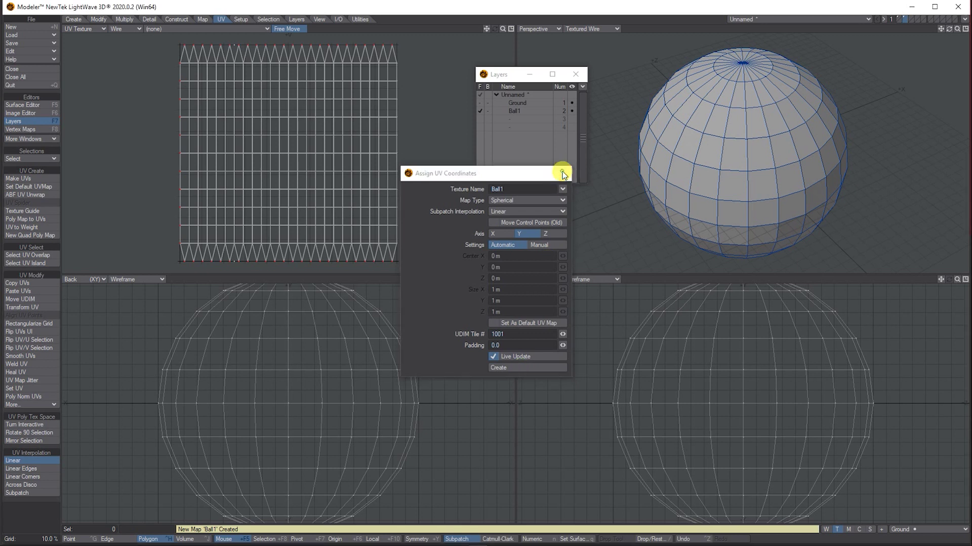
pyautogui.click(563, 173)
# Expand the Texture group in the Vertex Maps list and widen the window to examine the UV maps
pyautogui.click(20, 131)
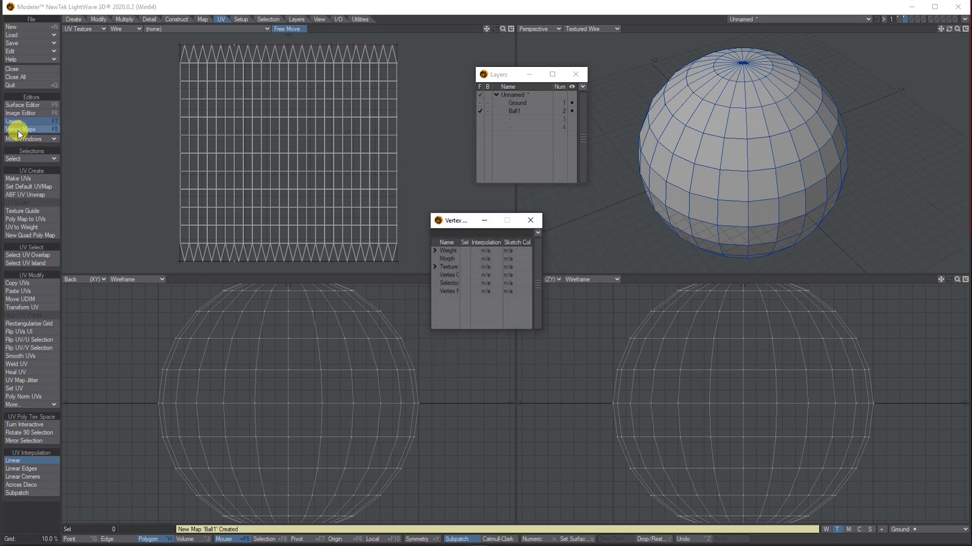
pyautogui.click(434, 266)
pyautogui.moveTo(537, 330); pyautogui.dragTo(671, 329)
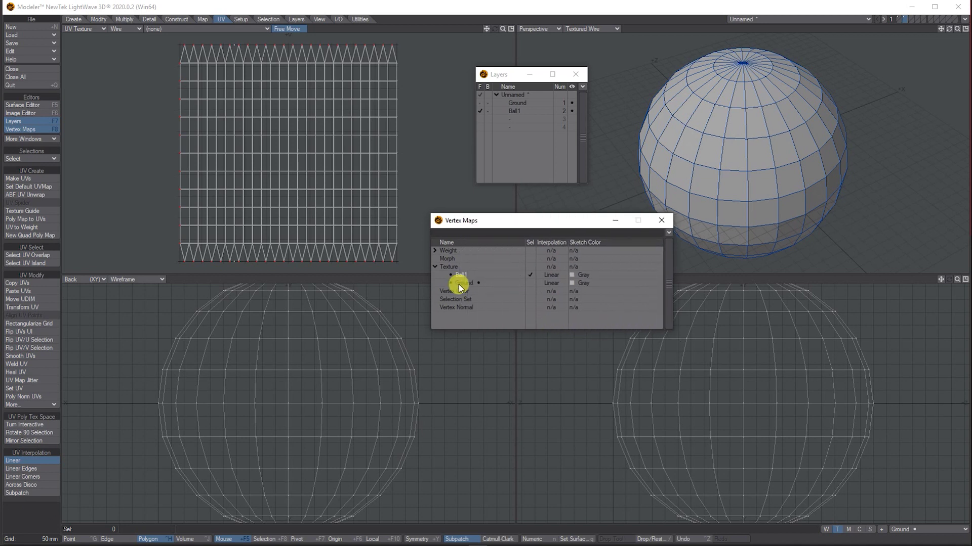
# Close the Vertex Maps list and assign a surface named Ball 1 to the ball
pyautogui.click(661, 220)
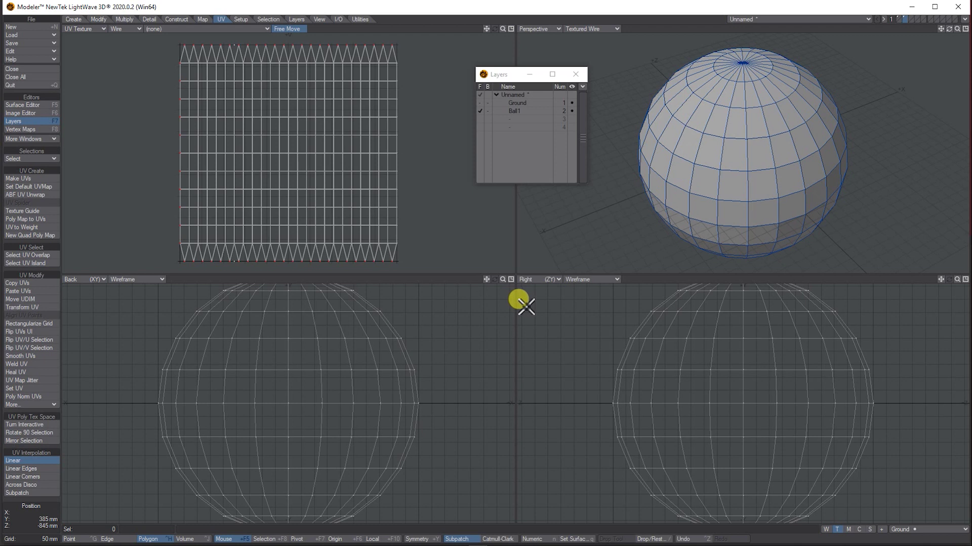
pyautogui.write('q')
pyautogui.write('Ball 1')
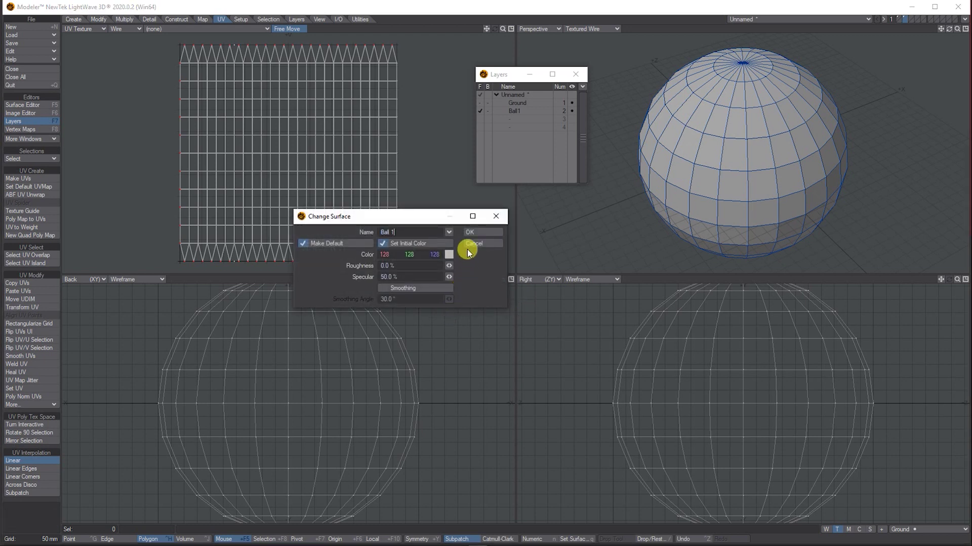
pyautogui.click(473, 233)
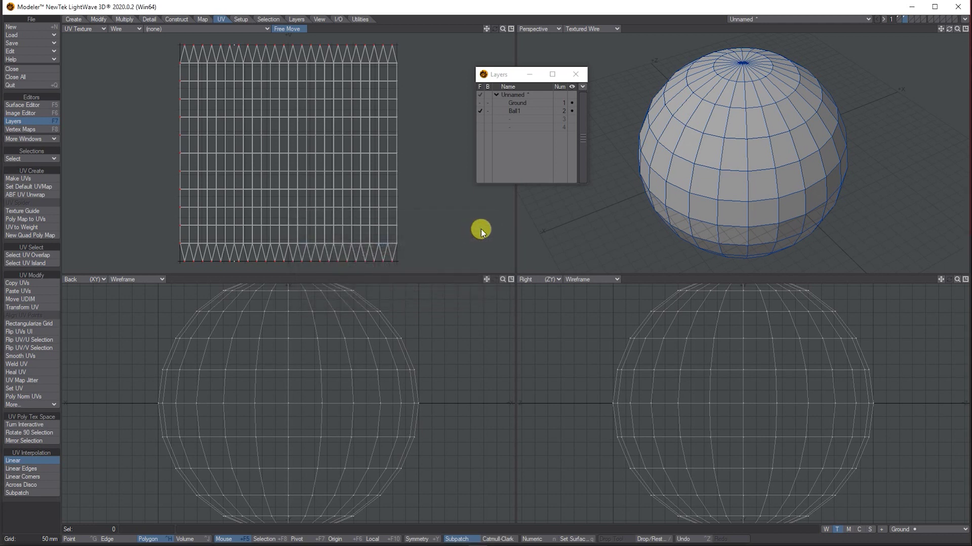
# Make Ball1 the only foreground layer and show the Ground layer in the background
pyautogui.click(521, 104)
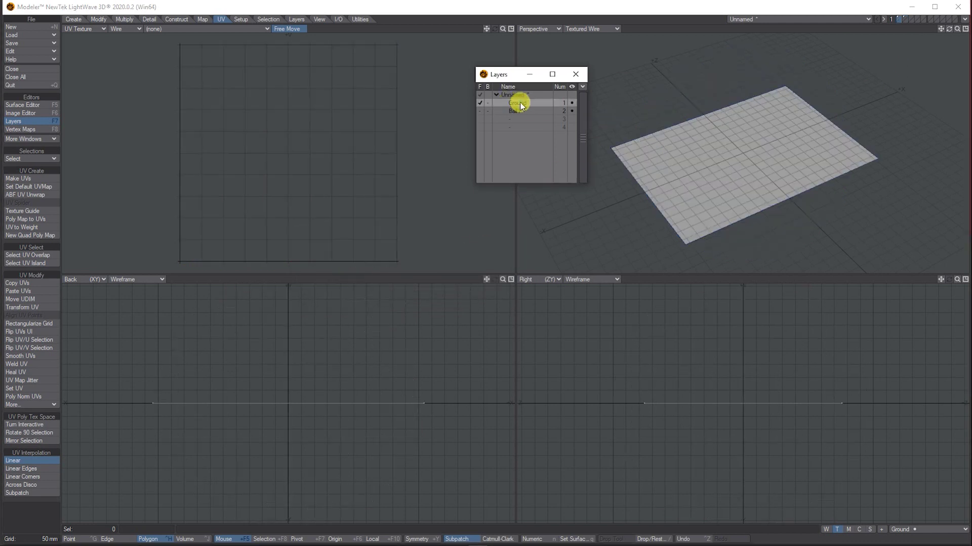
pyautogui.click(512, 111)
pyautogui.click(484, 102)
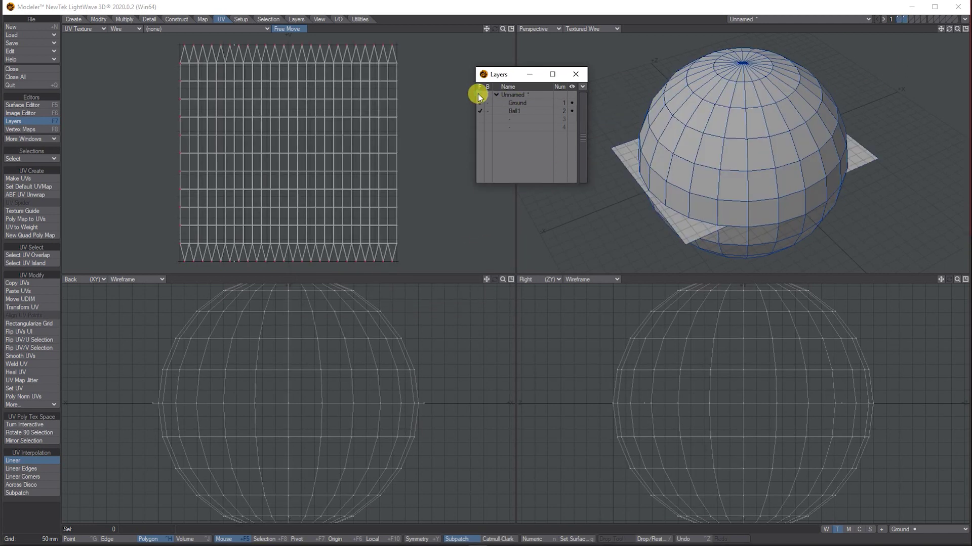
pyautogui.click(511, 110)
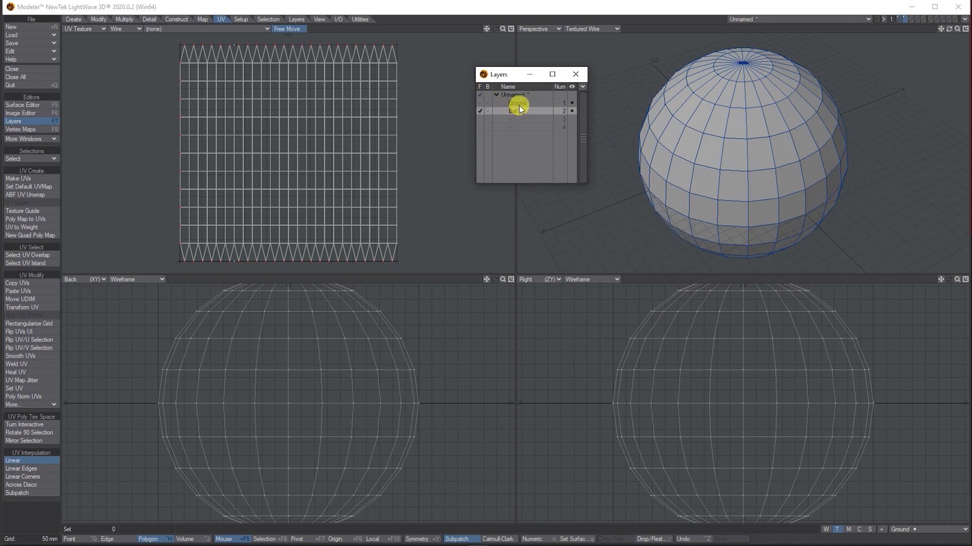
pyautogui.click(486, 103)
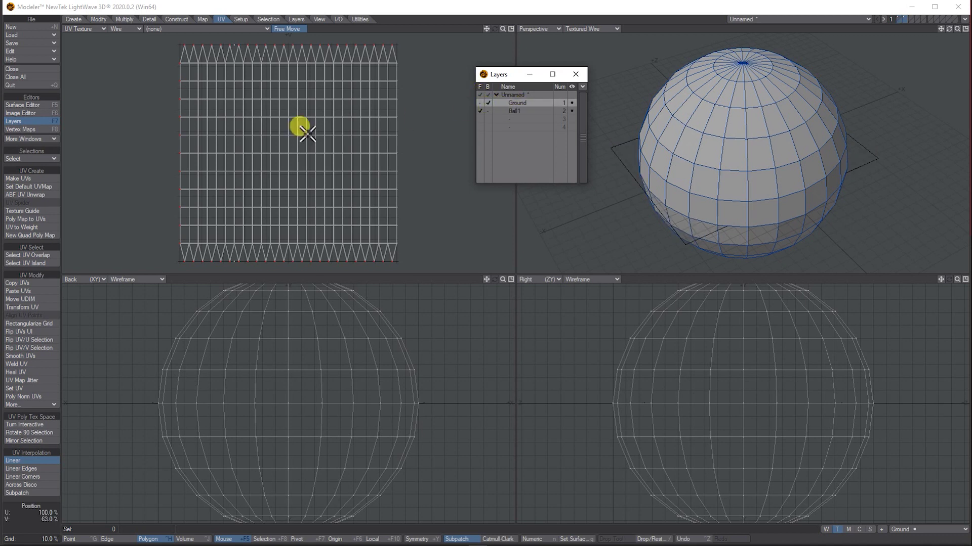
# Scale the ball down uniformly around the origin with the Size tool to about a quarter of its size
pyautogui.click(100, 21)
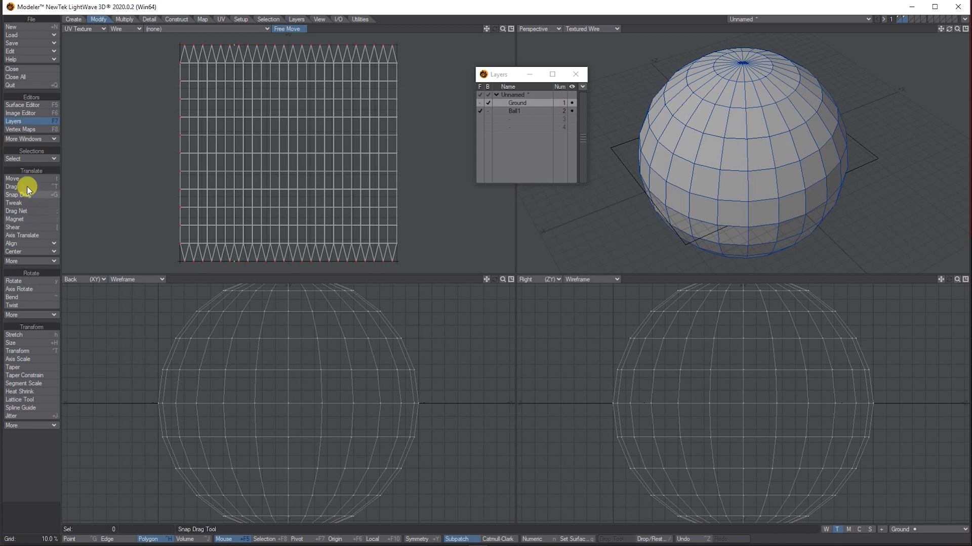
pyautogui.click(18, 343)
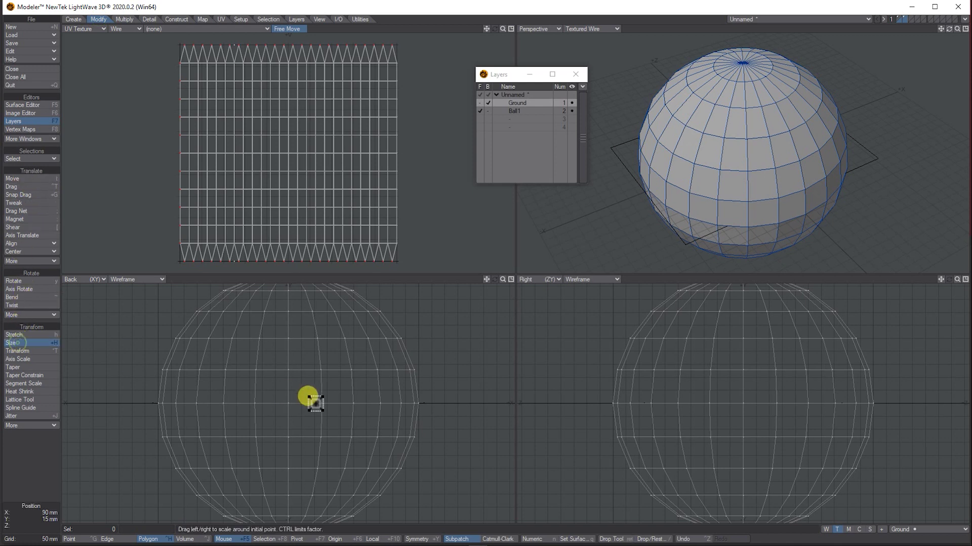
pyautogui.moveTo(283, 405); pyautogui.dragTo(283, 404)
pyautogui.click(536, 153)
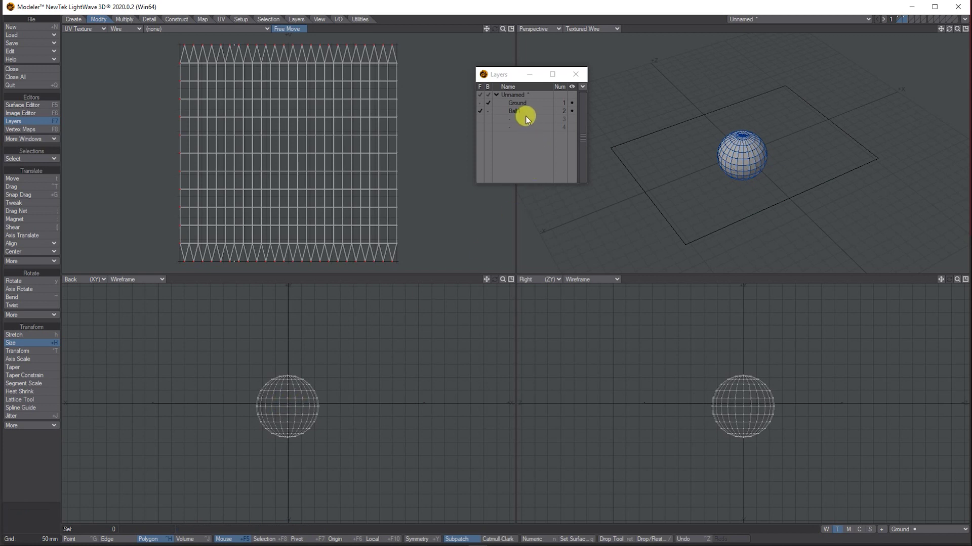
# Save the object as Ball 2 in the LW Rubble Objects folder and send it to LightWave Layout
pyautogui.press('s')
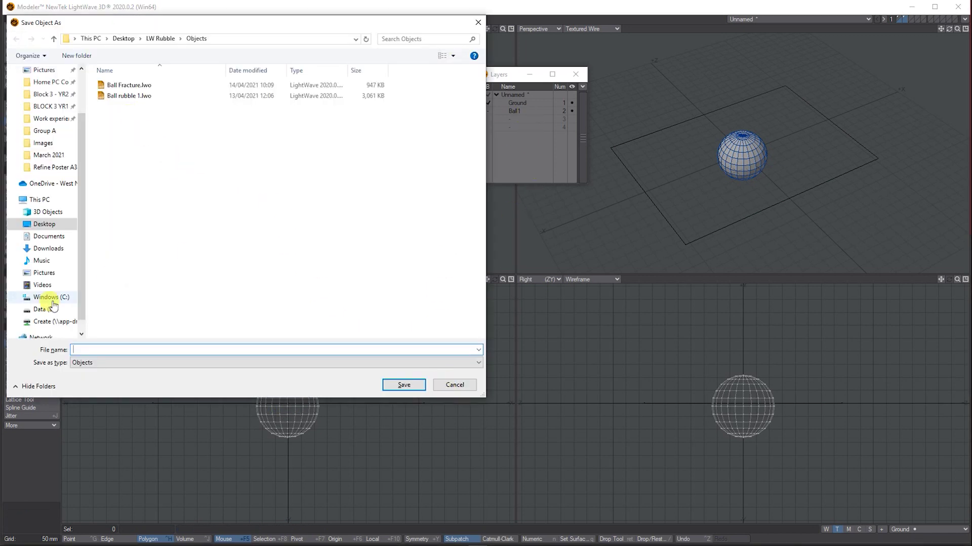
pyautogui.write('Ball ')
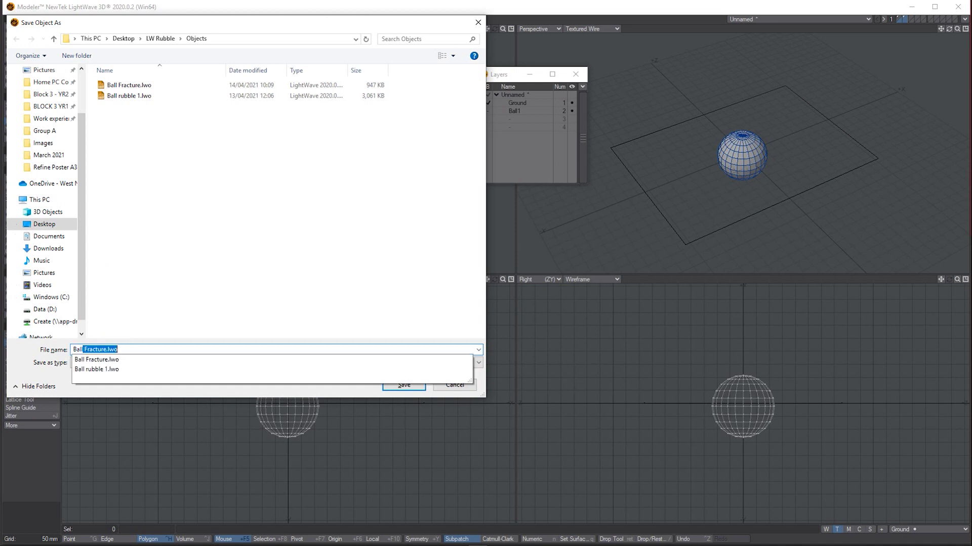
pyautogui.write('2')
pyautogui.click(404, 385)
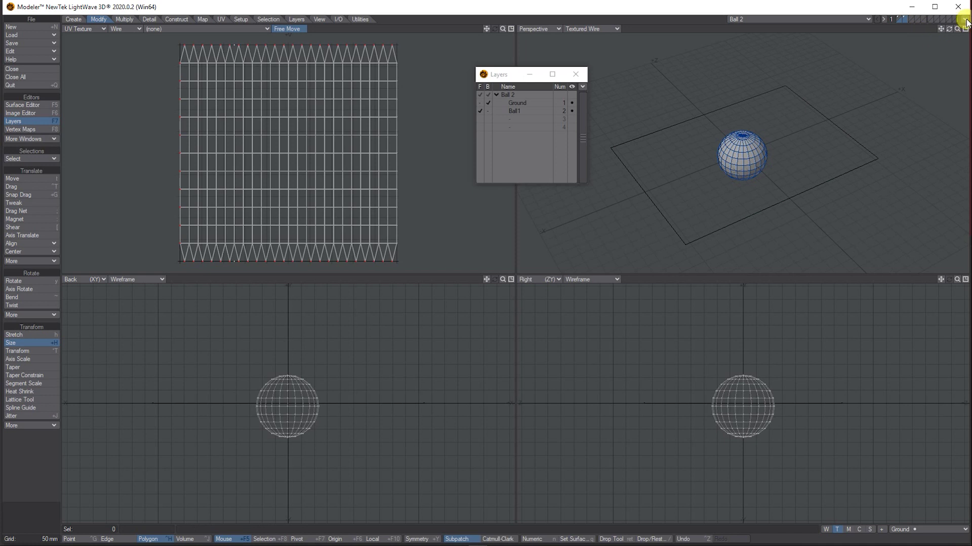
pyautogui.click(967, 22)
pyautogui.click(935, 32)
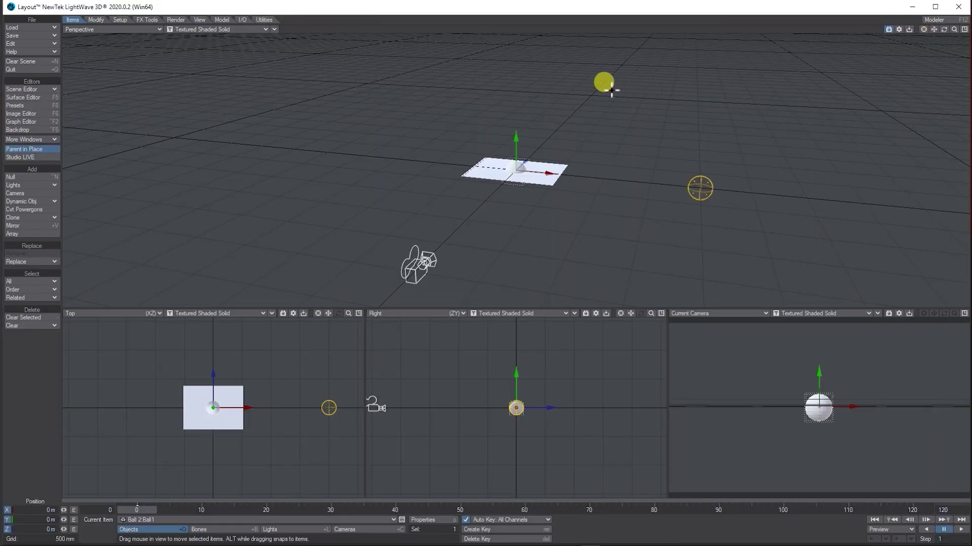
# Raise the ball above the ground plane and enlarge the ground plane to a scale of about 1.966
pyautogui.moveTo(954, 28); pyautogui.dragTo(880, 54)
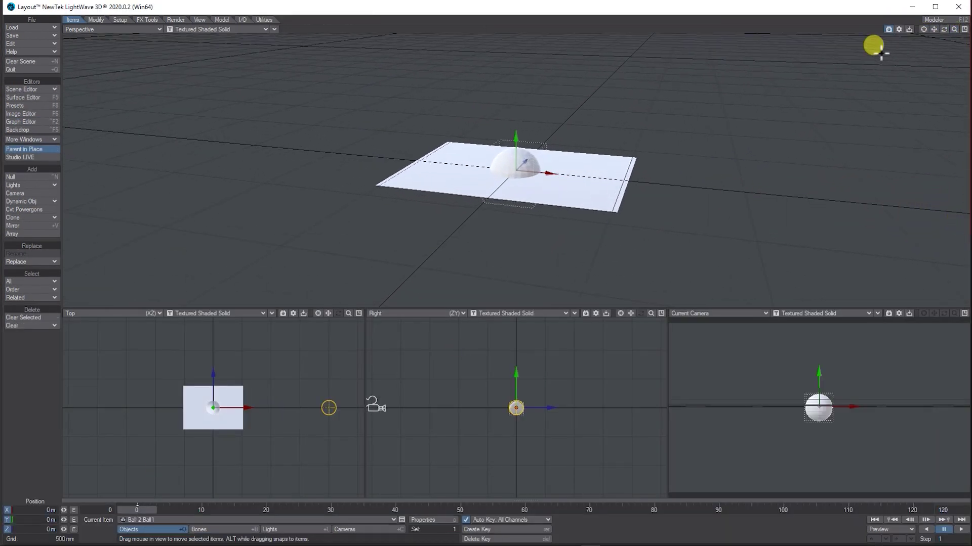
pyautogui.moveTo(519, 146); pyautogui.dragTo(517, 97)
pyautogui.click(607, 213)
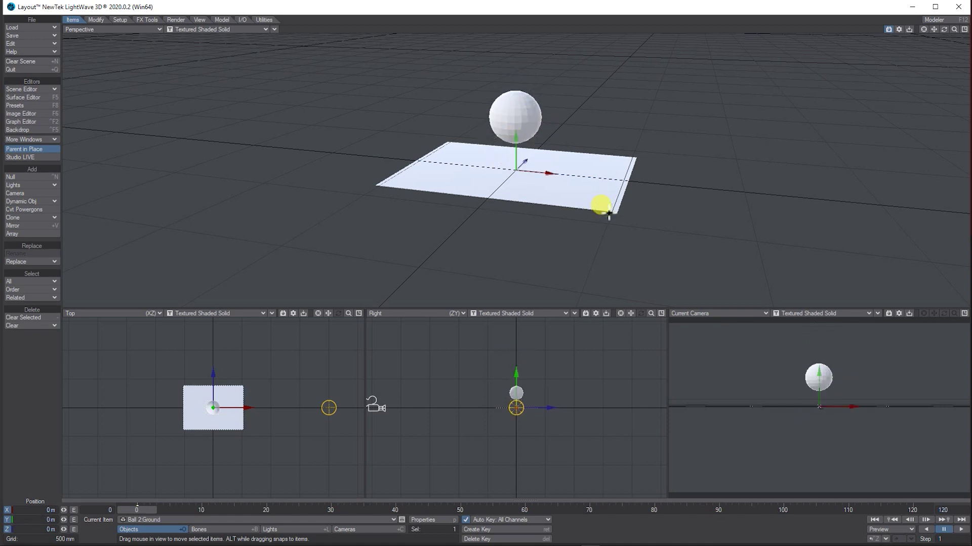
pyautogui.click(97, 19)
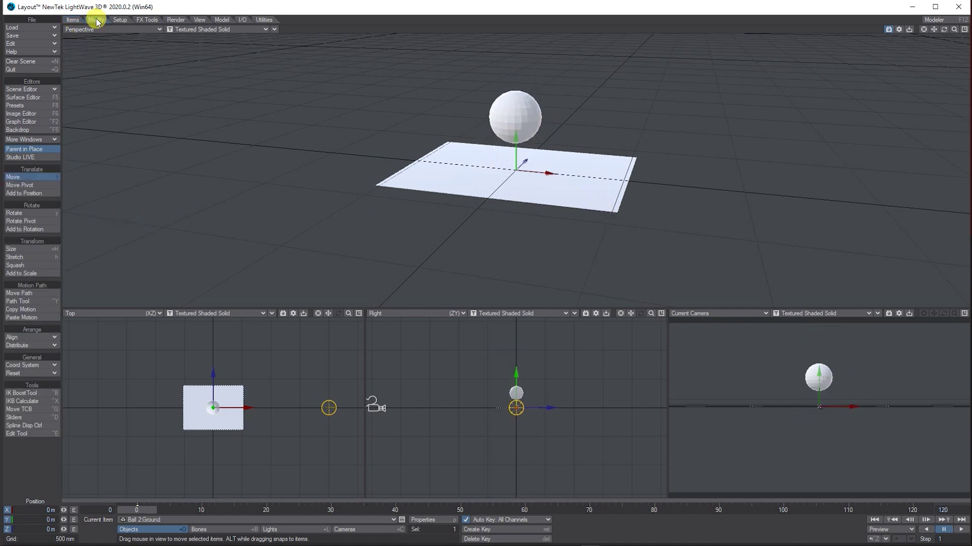
pyautogui.click(30, 249)
pyautogui.moveTo(466, 196); pyautogui.dragTo(605, 192)
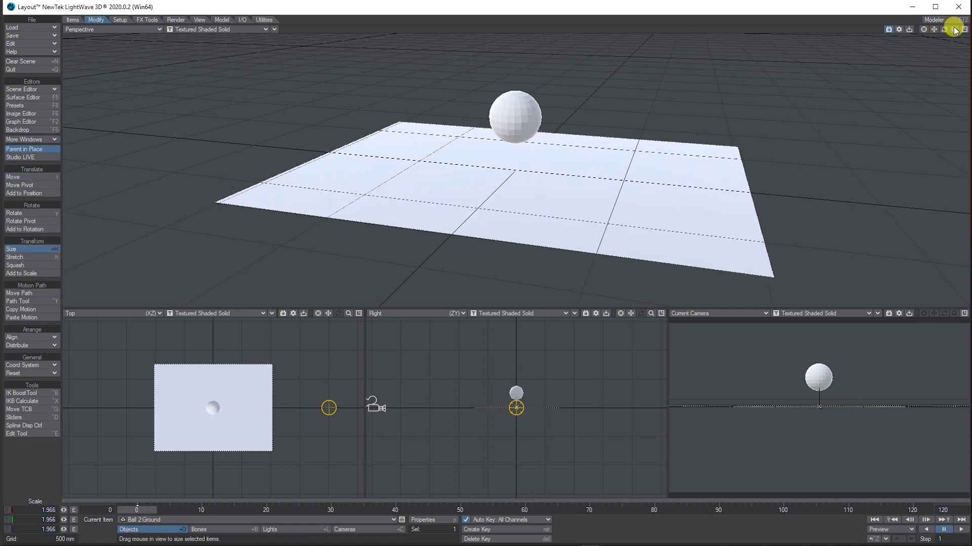
pyautogui.moveTo(954, 28); pyautogui.dragTo(693, 44)
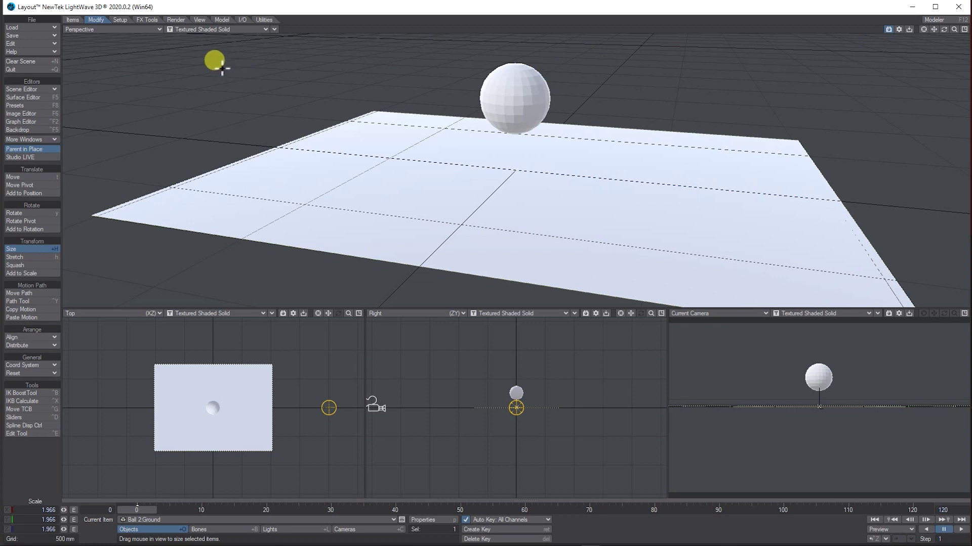
# Select the ball, open the Surface Editor and enable Smoothing on the Ball 1 surface
pyautogui.click(522, 100)
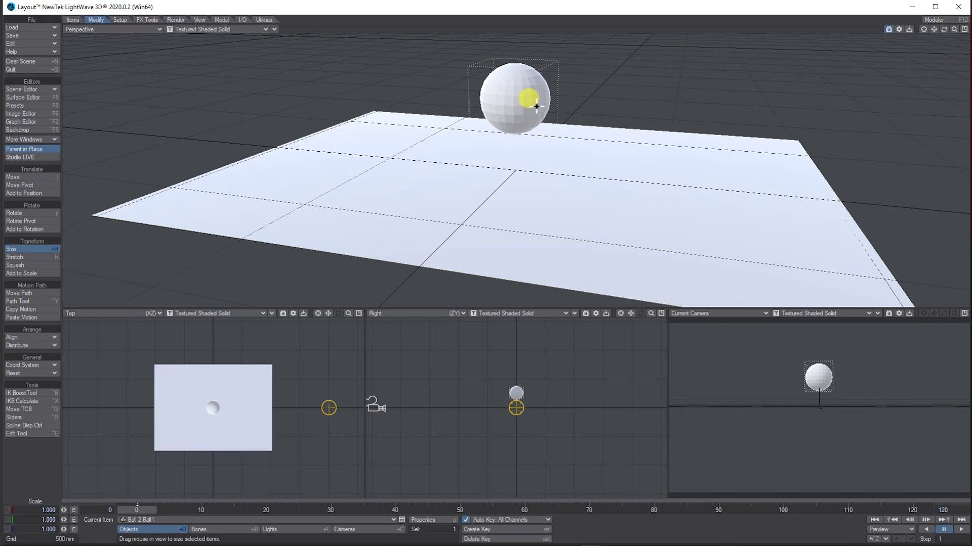
pyautogui.click(28, 98)
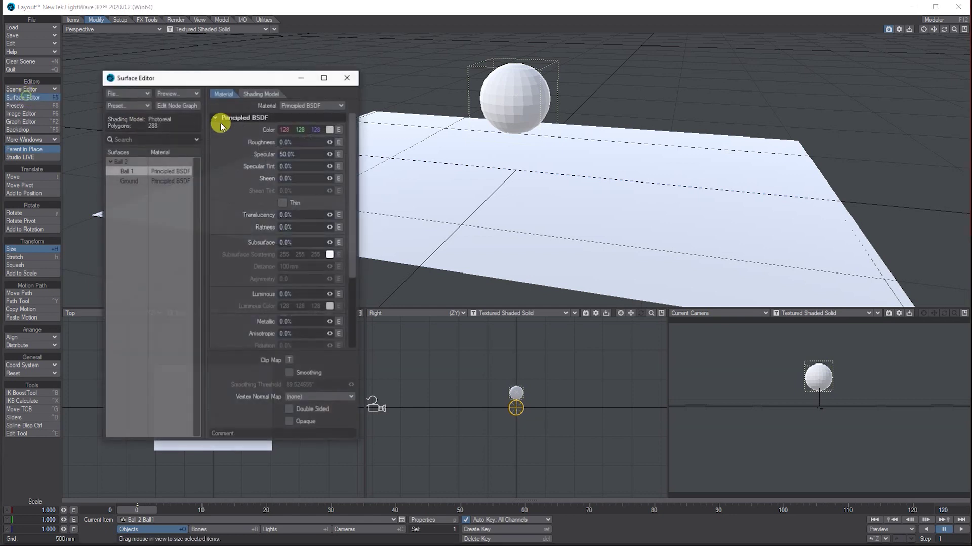
pyautogui.moveTo(245, 76); pyautogui.dragTo(226, 62)
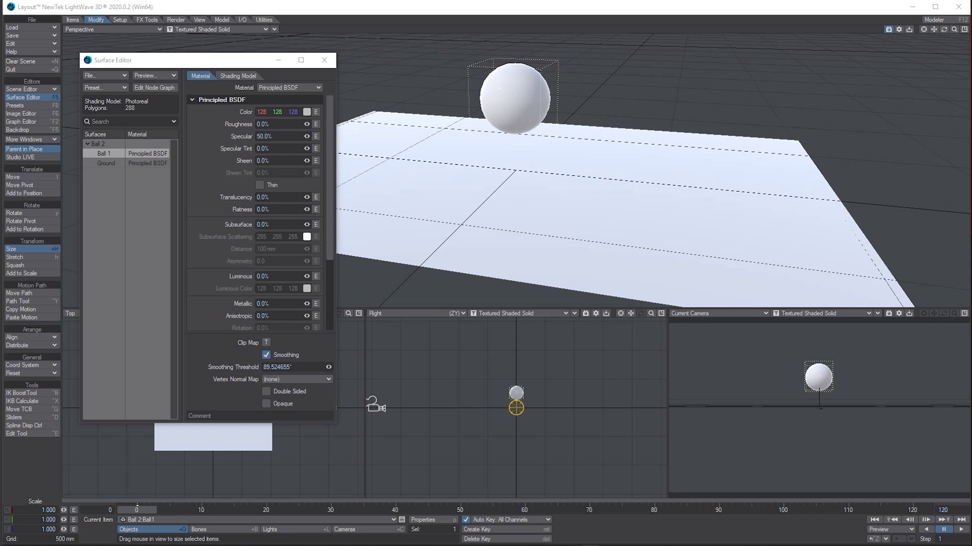
# Add a 2D Image node to the Ball 1 node graph and connect its Color output to the Principled BSDF Color input
pyautogui.moveTo(504, 197); pyautogui.dragTo(593, 202)
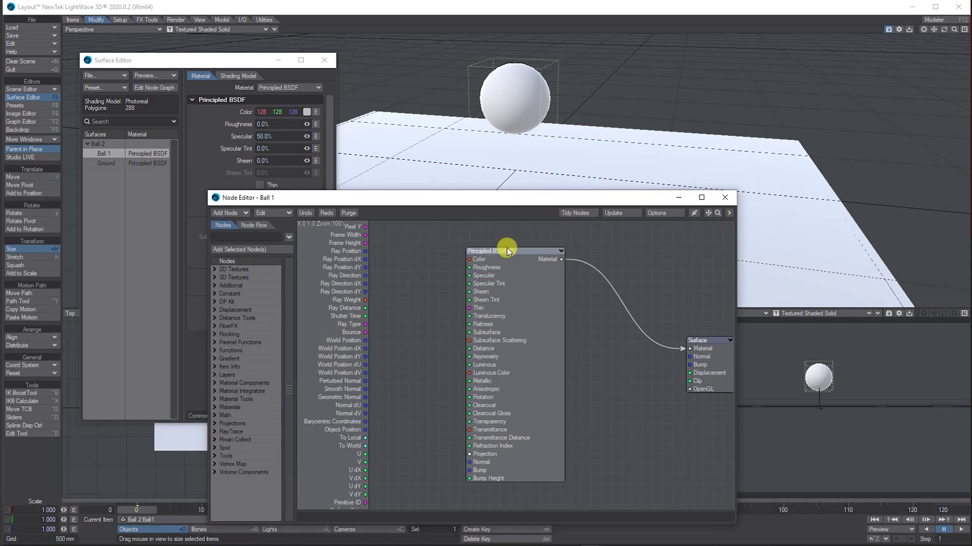
pyautogui.click(223, 214)
pyautogui.moveTo(246, 210)
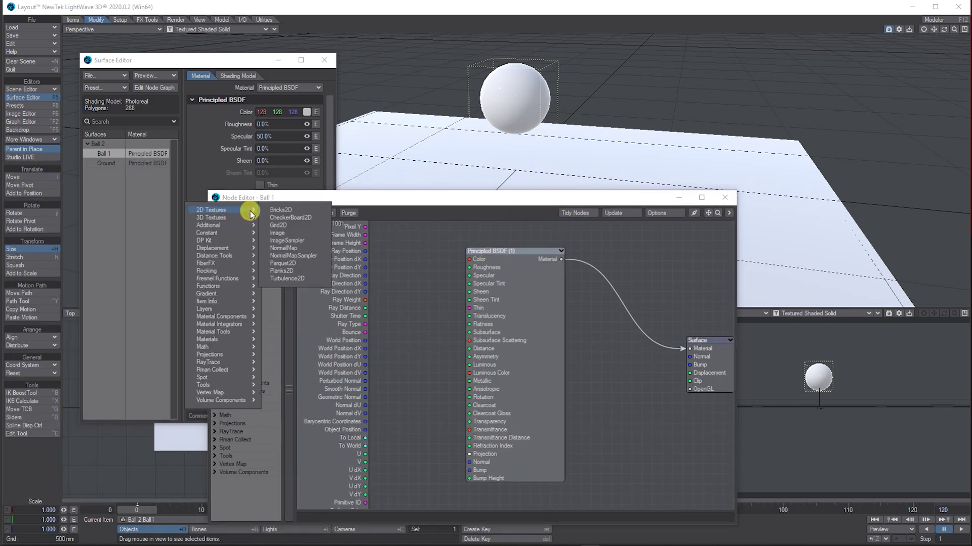
pyautogui.click(287, 236)
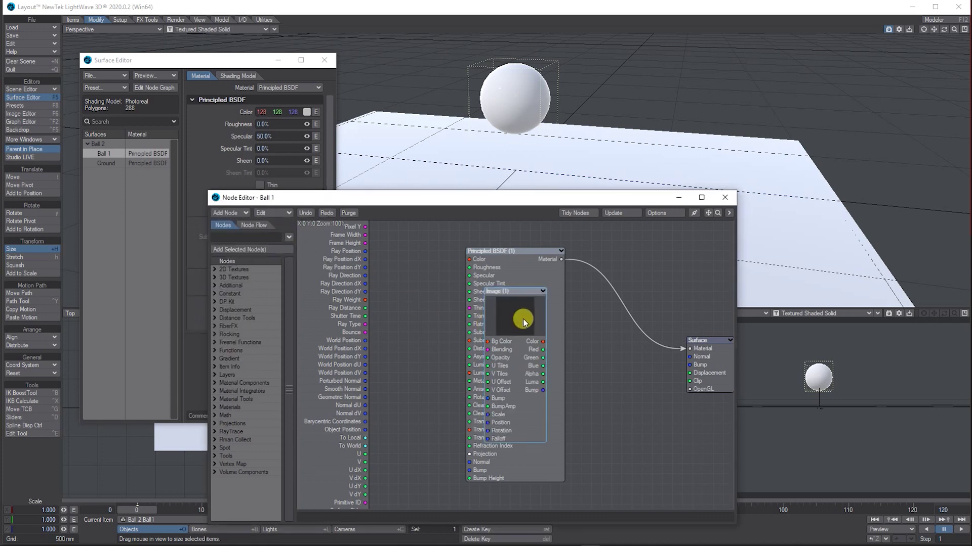
pyautogui.moveTo(522, 319); pyautogui.dragTo(416, 291)
pyautogui.moveTo(437, 316); pyautogui.dragTo(469, 259)
# Load TexturesCom_RockySoil7_2x2_1K_albedo.tif into the Image node
pyautogui.doubleClick(407, 290)
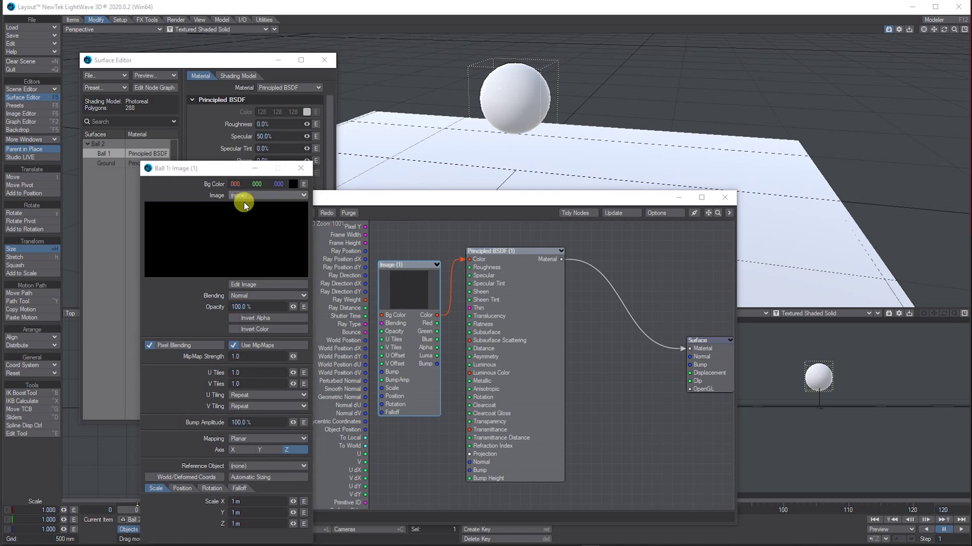
pyautogui.click(244, 201)
pyautogui.click(316, 256)
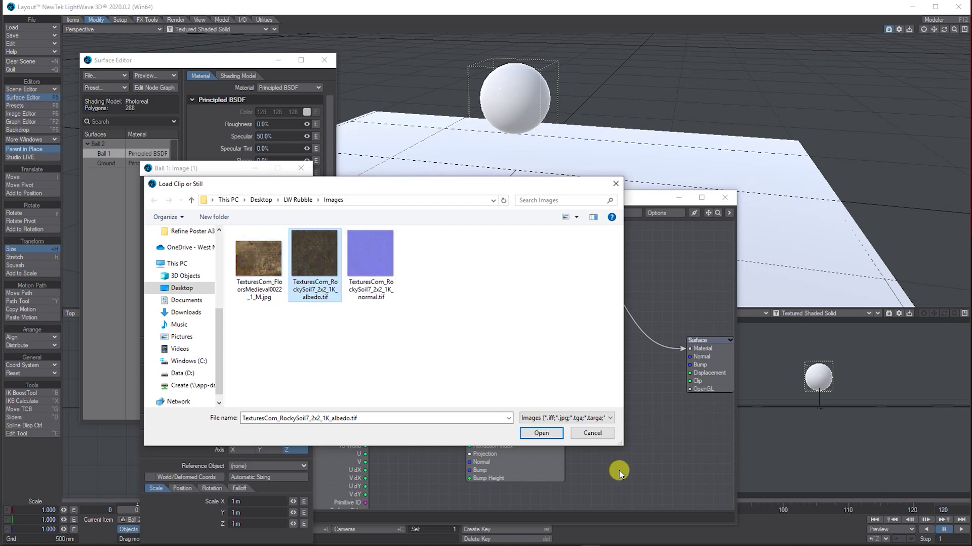
pyautogui.click(537, 434)
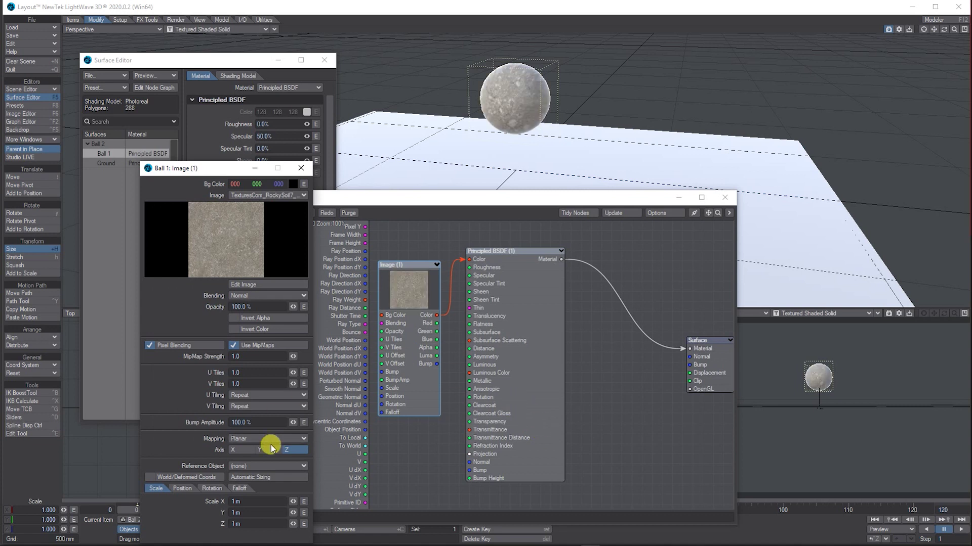
# Set the Image node's mapping to UV Map using the Ball1 map, and close its settings
pyautogui.click(238, 439)
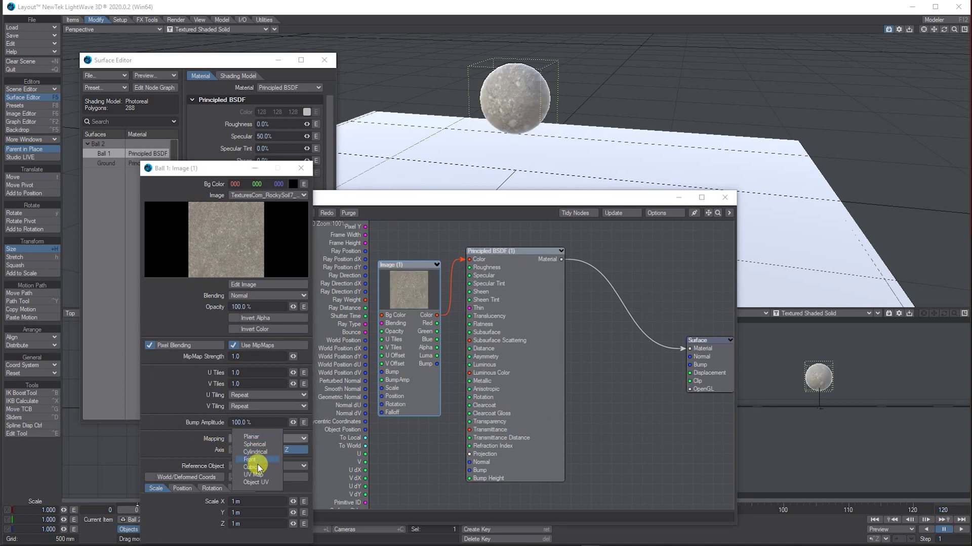
pyautogui.click(258, 476)
pyautogui.click(257, 450)
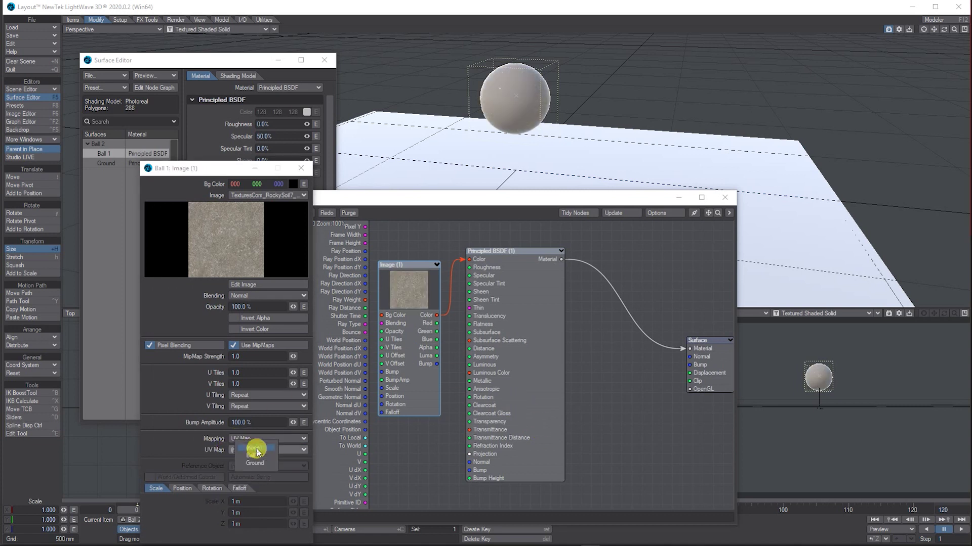
pyautogui.click(260, 454)
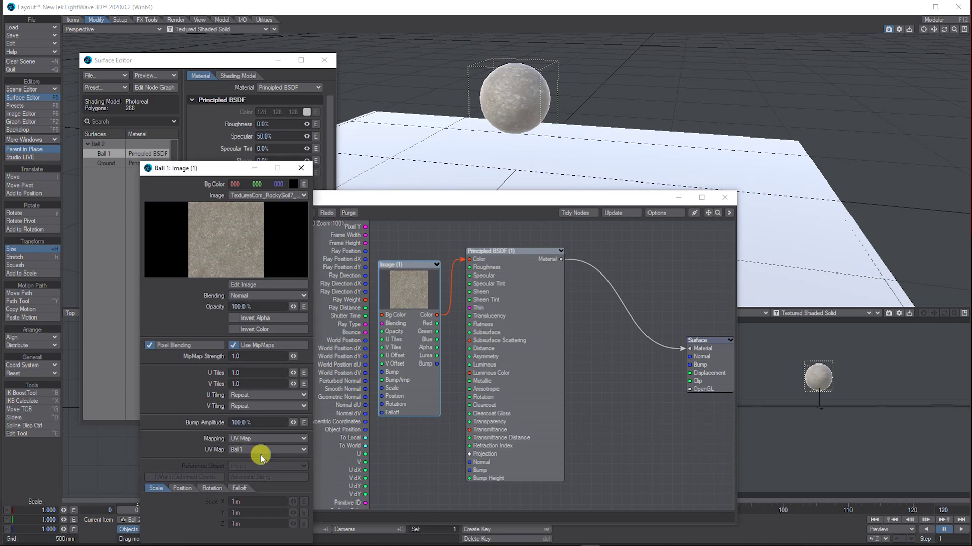
pyautogui.click(302, 173)
# Add a 2D NormalMap node to the Ball 1 node graph and place it beneath the Image node
pyautogui.click(226, 213)
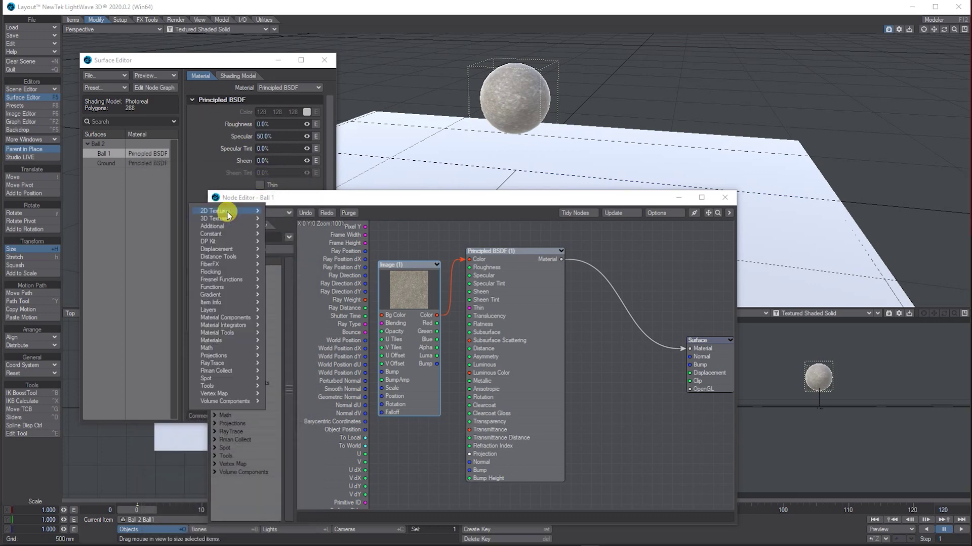
pyautogui.moveTo(245, 211)
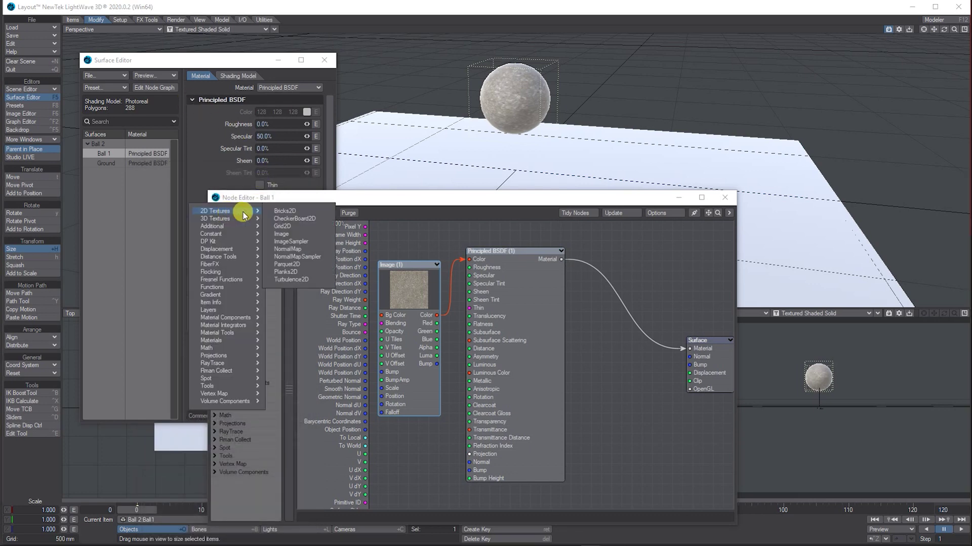
pyautogui.click(282, 249)
pyautogui.moveTo(516, 336); pyautogui.dragTo(426, 411)
# Load TexturesCom_RockySoil7_2x2_1K_normal.tif into the NormalMap node
pyautogui.doubleClick(426, 412)
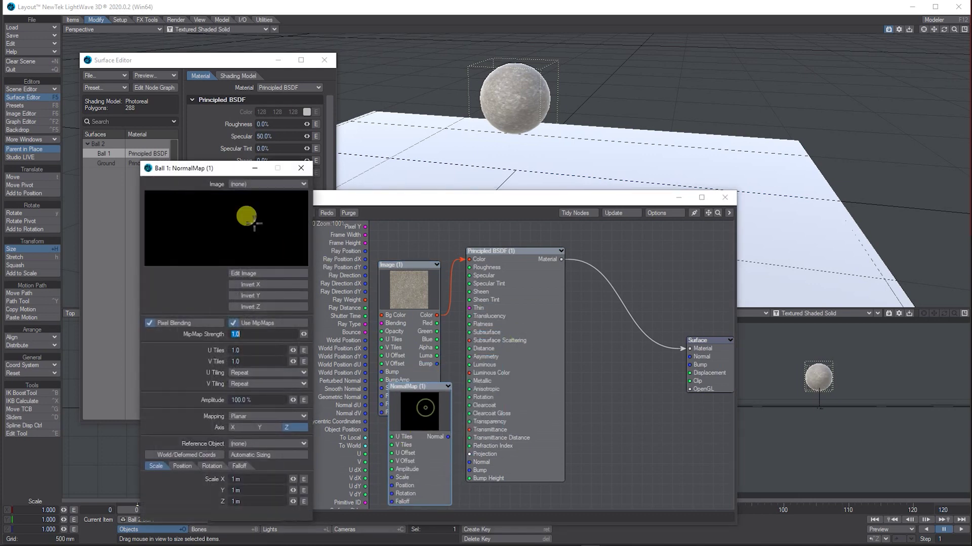
pyautogui.click(245, 181)
pyautogui.click(245, 197)
pyautogui.click(377, 274)
pyautogui.click(546, 434)
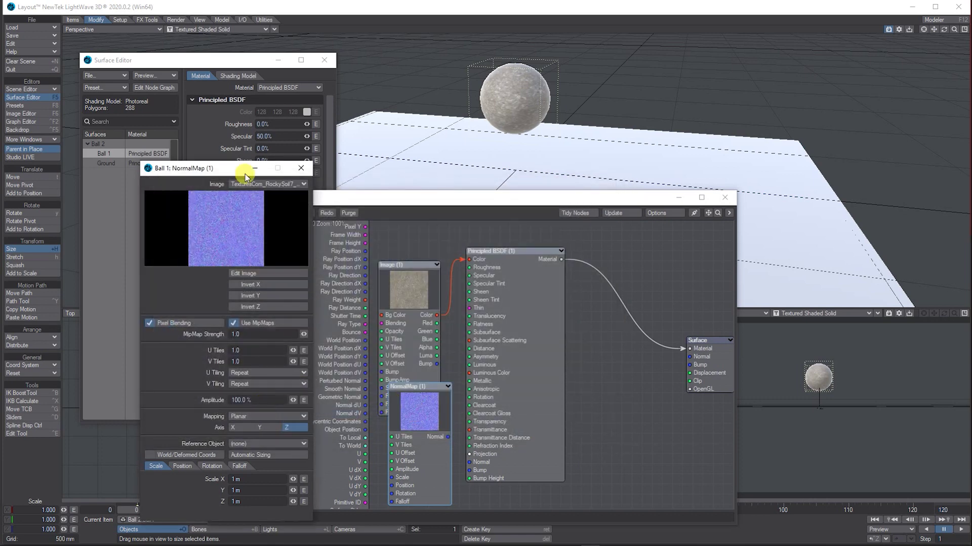
# Set the NormalMap node's mapping to UV Map using the Ball1 map
pyautogui.click(261, 417)
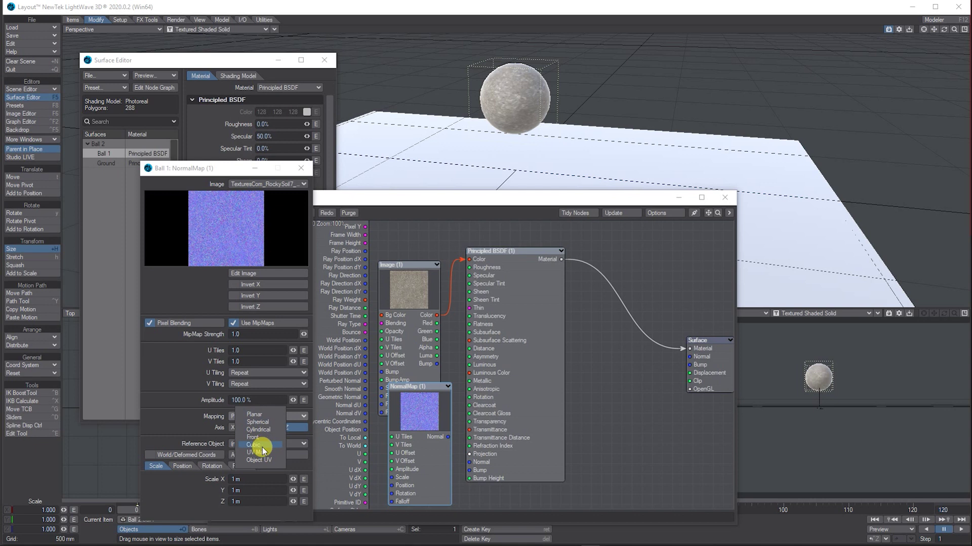
pyautogui.click(257, 452)
pyautogui.click(256, 428)
pyautogui.click(256, 432)
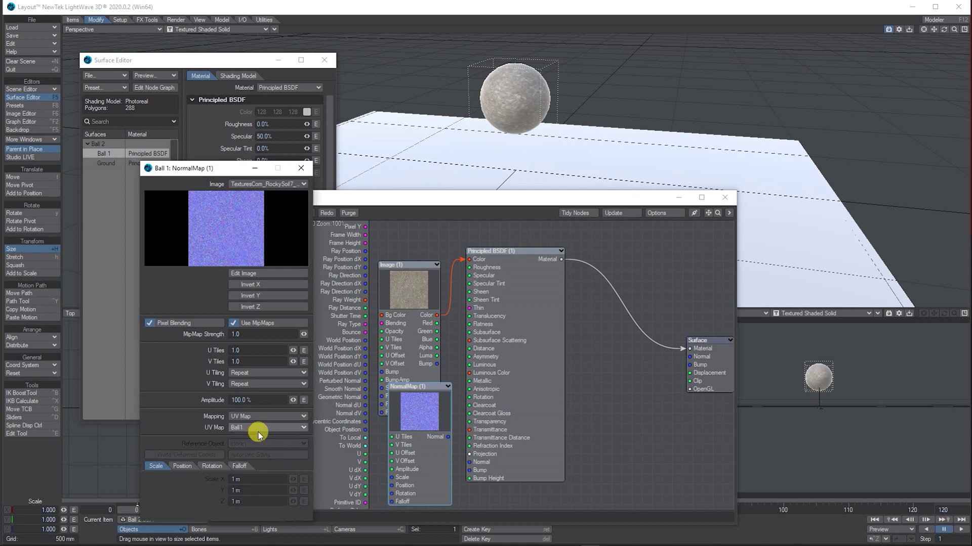
# Connect the NormalMap node's Normal output to the Principled BSDF's Normal input and switch the Perspective view to VPR
pyautogui.moveTo(448, 438); pyautogui.dragTo(469, 462)
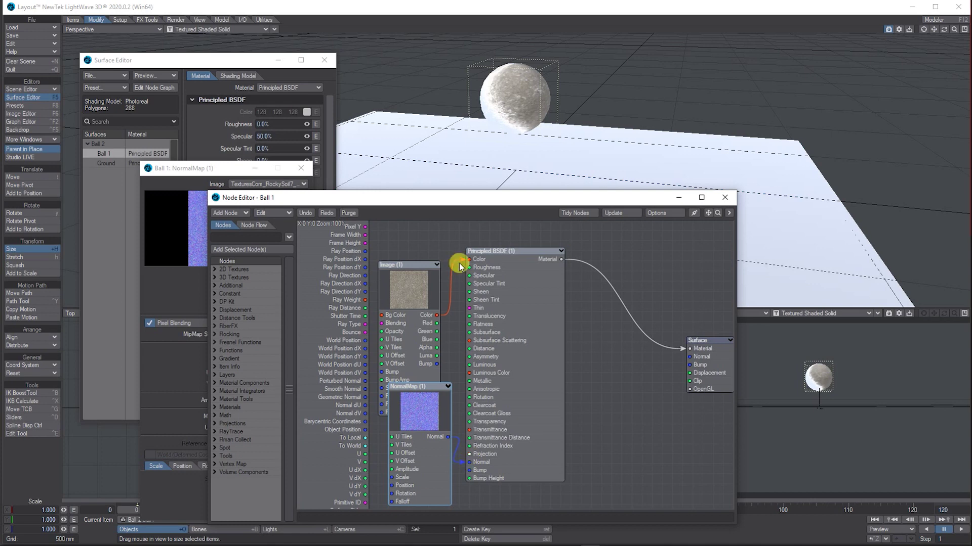
pyautogui.click(211, 29)
pyautogui.click(200, 73)
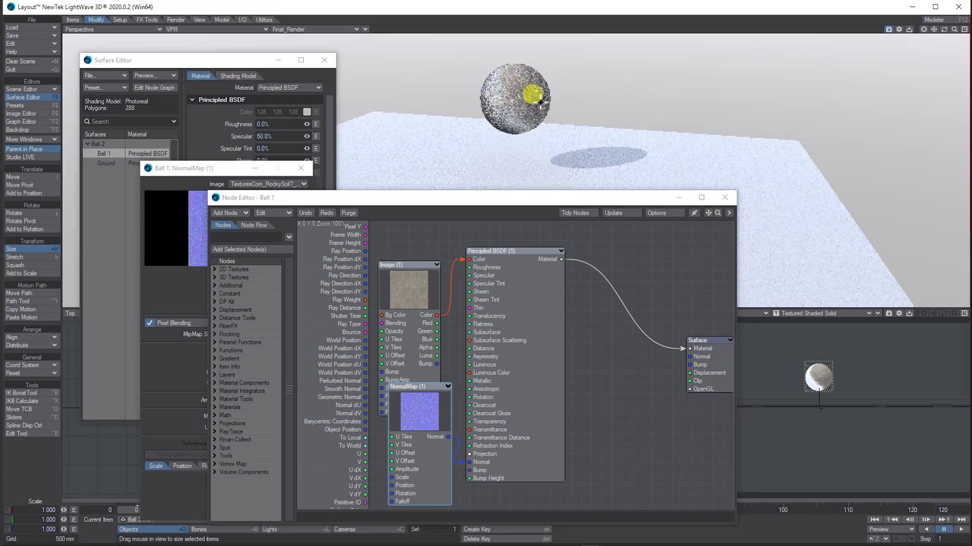
# Set the Ball 1 surface's Specular to 0% and Roughness to 100%, and close the Surface Editor and Node Editor
pyautogui.click(217, 149)
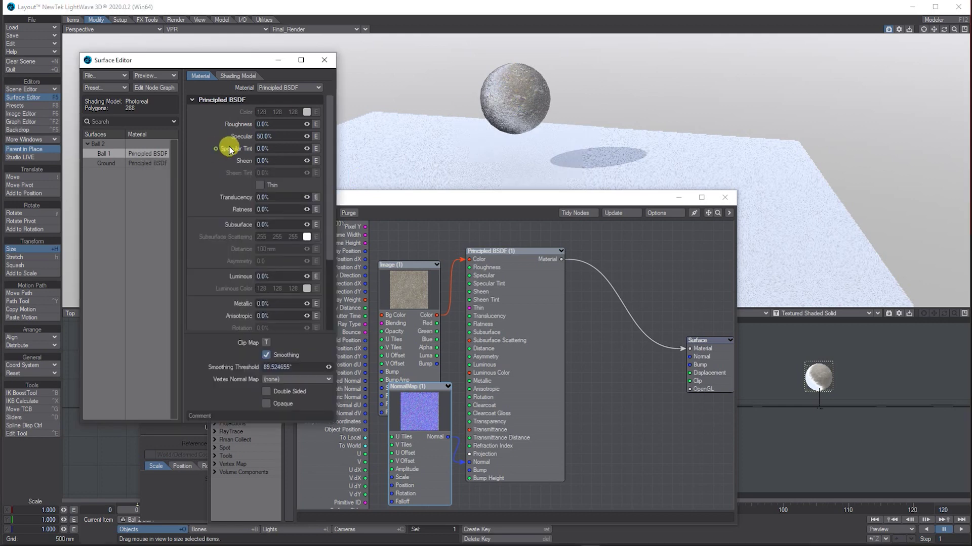
pyautogui.click(307, 137)
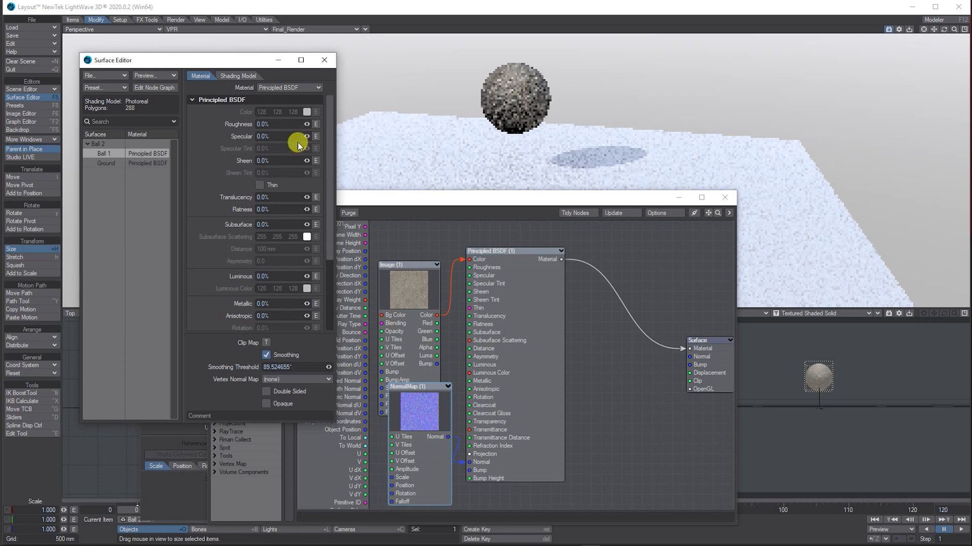
pyautogui.moveTo(307, 124); pyautogui.dragTo(422, 128)
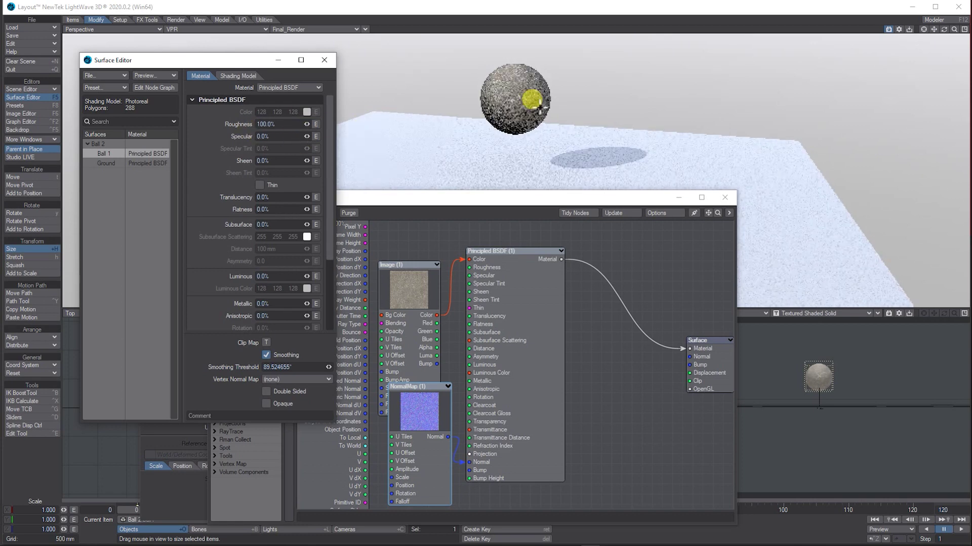
pyautogui.moveTo(954, 29); pyautogui.dragTo(954, 28)
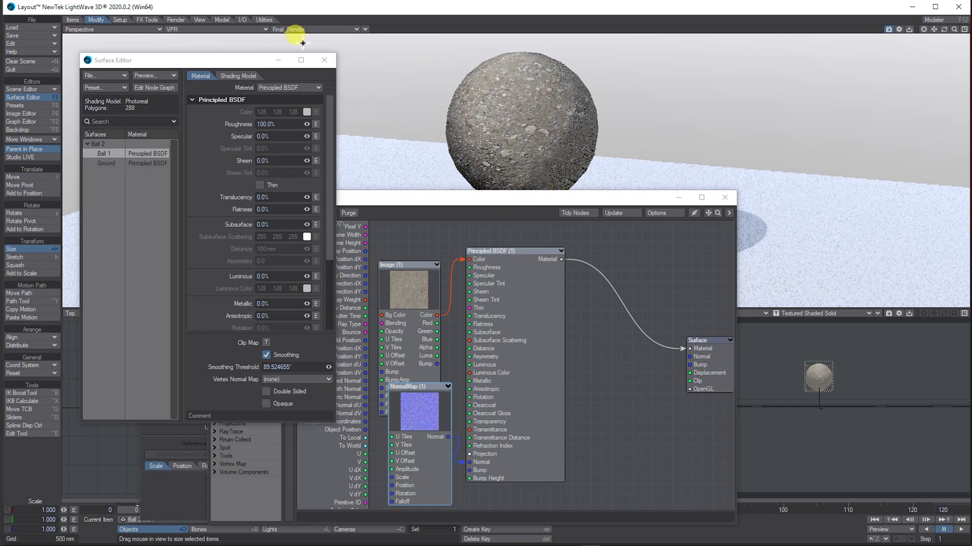
pyautogui.click(326, 61)
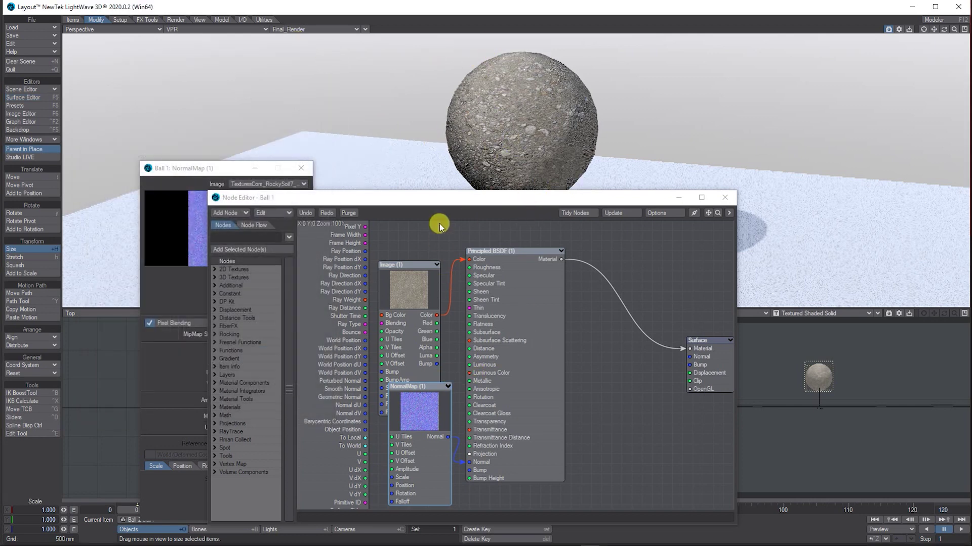
pyautogui.moveTo(434, 197); pyautogui.dragTo(385, 139)
pyautogui.click(676, 142)
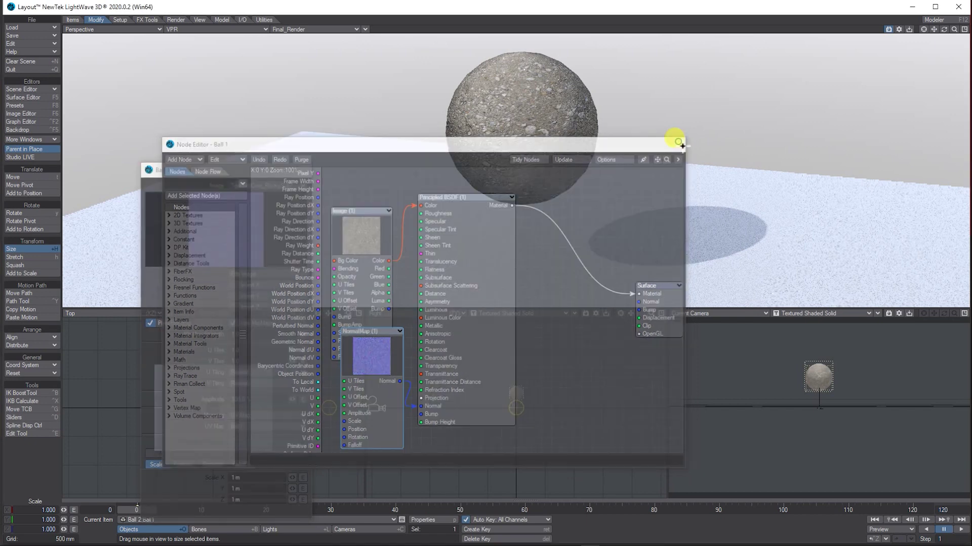
# Add a 2D Image node to the Ground surface's node graph and connect its Color output to the Principled BSDF's Color input
pyautogui.press('F5')
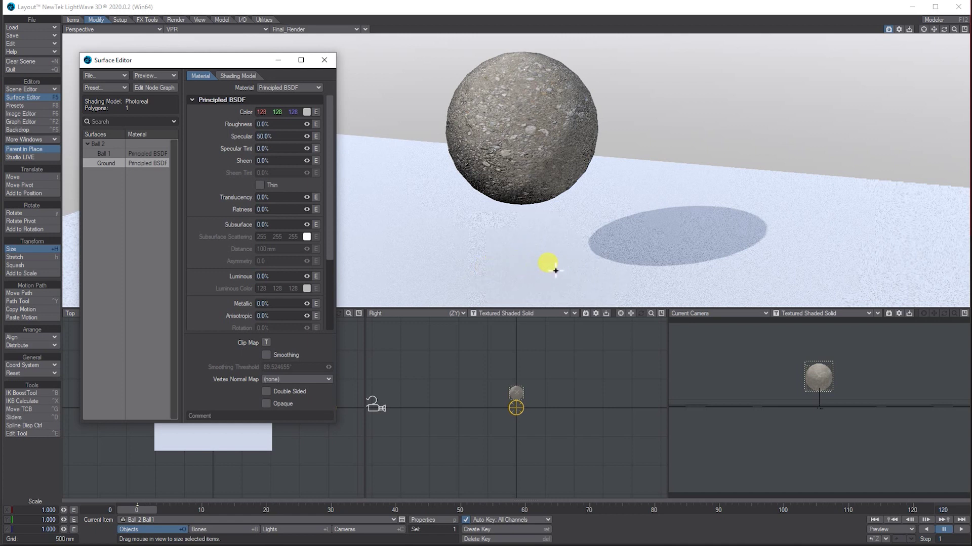
pyautogui.doubleClick(112, 165)
pyautogui.click(191, 156)
pyautogui.moveTo(192, 158)
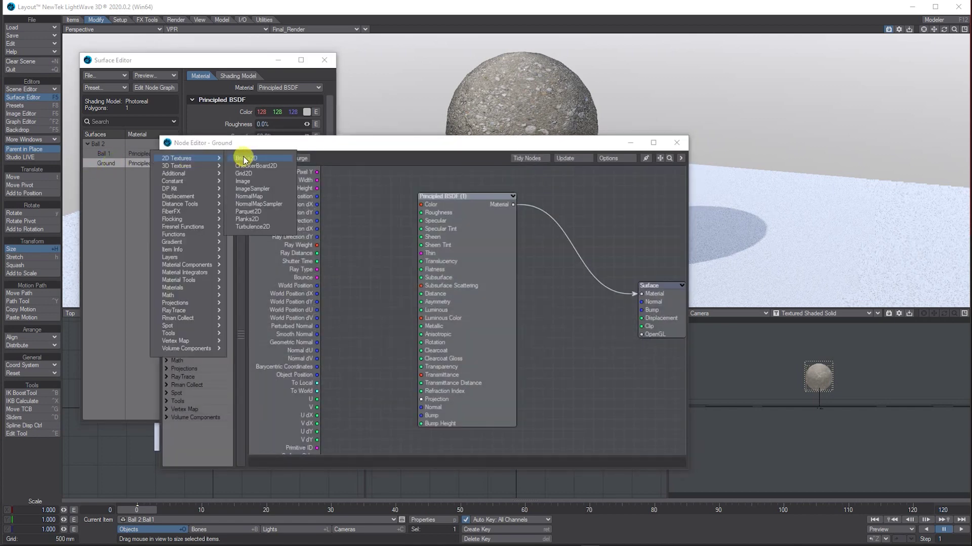
pyautogui.click(242, 180)
pyautogui.moveTo(455, 277); pyautogui.dragTo(331, 252)
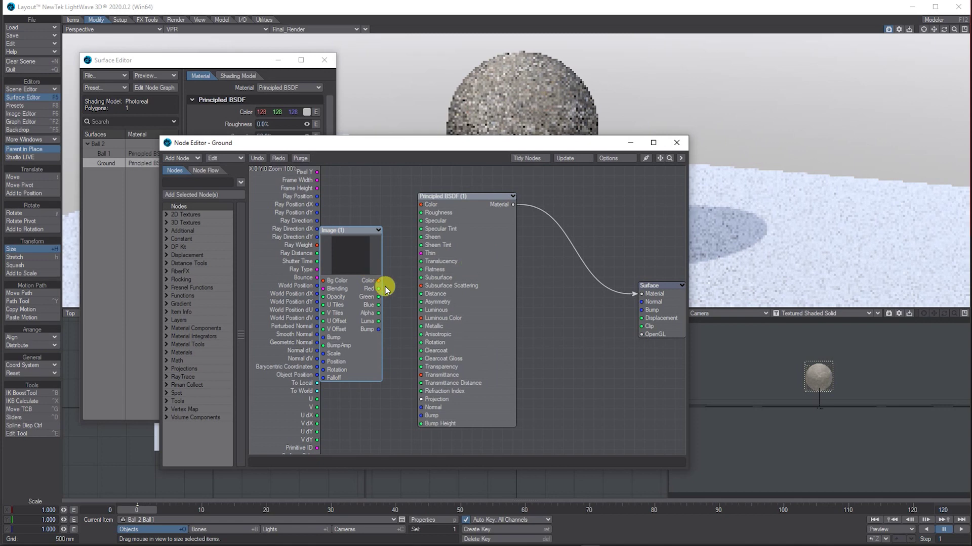
pyautogui.moveTo(378, 280); pyautogui.dragTo(421, 205)
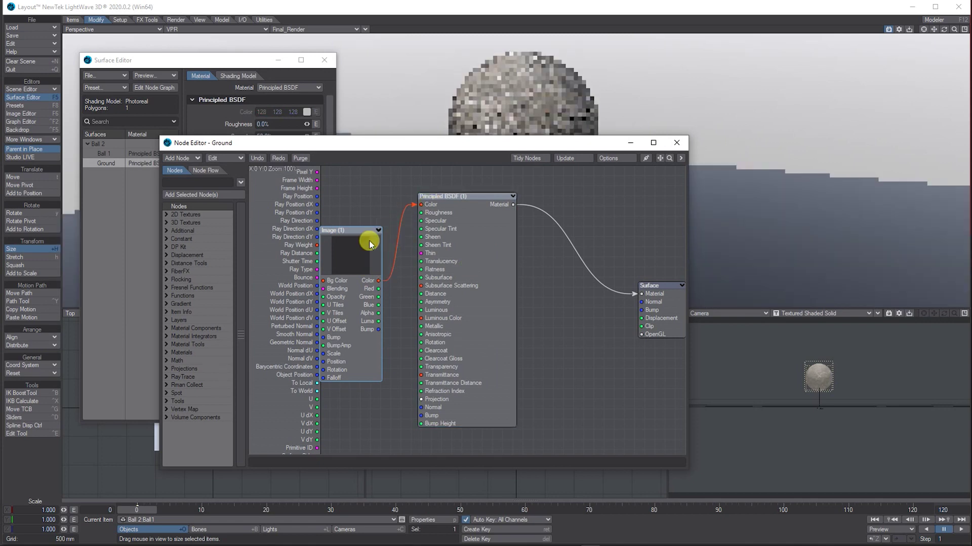
# Load TexturesCom_FloorsMedieval0022_1_M.jpg into the Ground surface's Image node
pyautogui.doubleClick(355, 248)
pyautogui.click(251, 196)
pyautogui.click(247, 217)
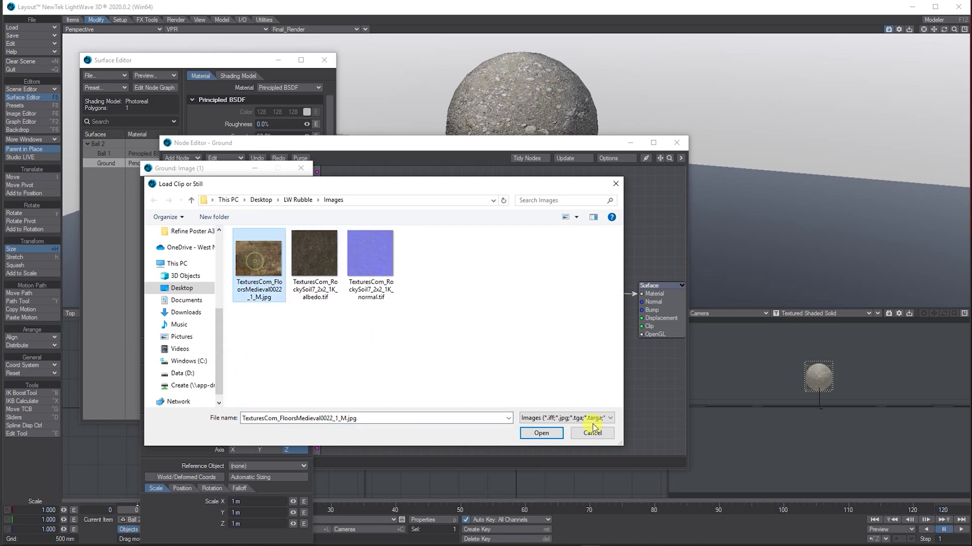
pyautogui.click(545, 434)
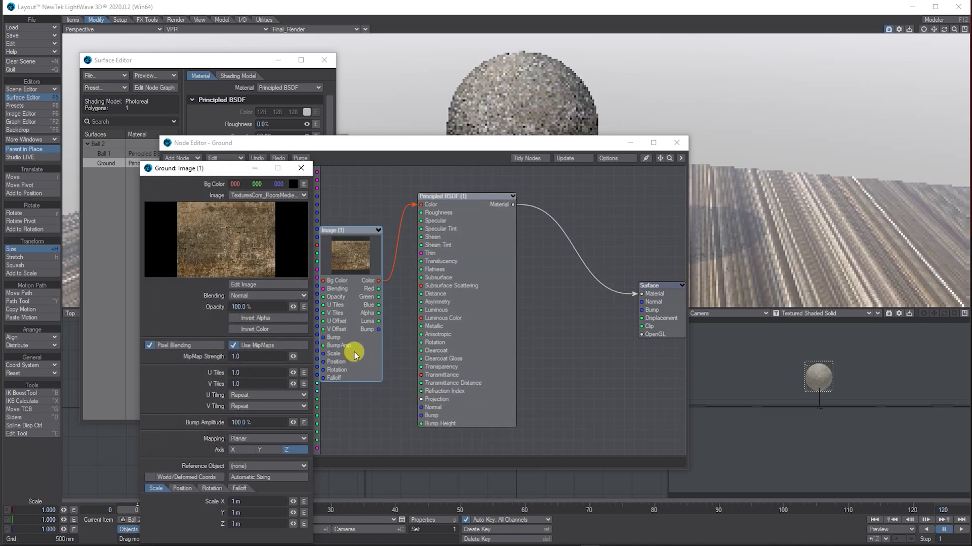
# Set the Ground Image node's mapping to UV Map using the Ground map, and close the Node Editor
pyautogui.click(251, 440)
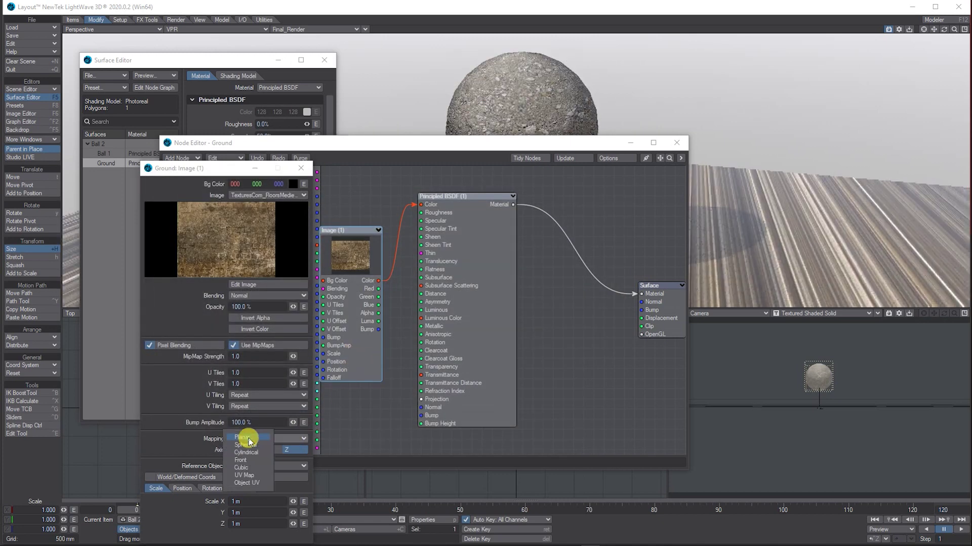
pyautogui.click(245, 475)
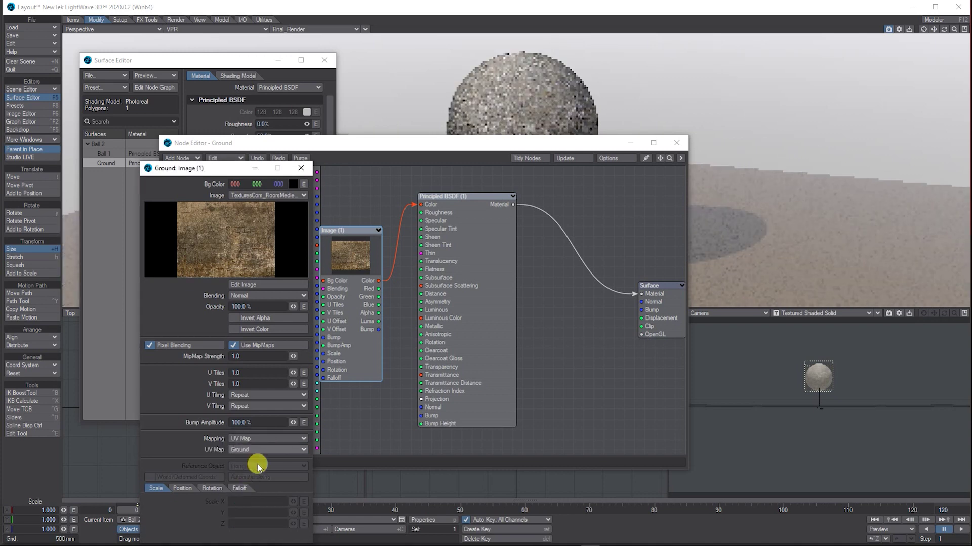
pyautogui.click(547, 149)
pyautogui.moveTo(547, 150); pyautogui.dragTo(534, 318)
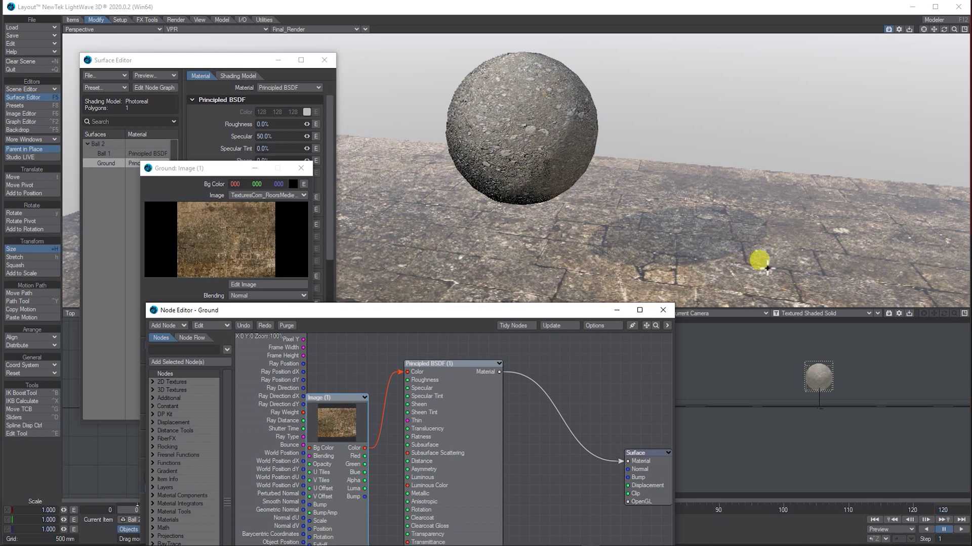
pyautogui.moveTo(514, 317); pyautogui.dragTo(507, 260)
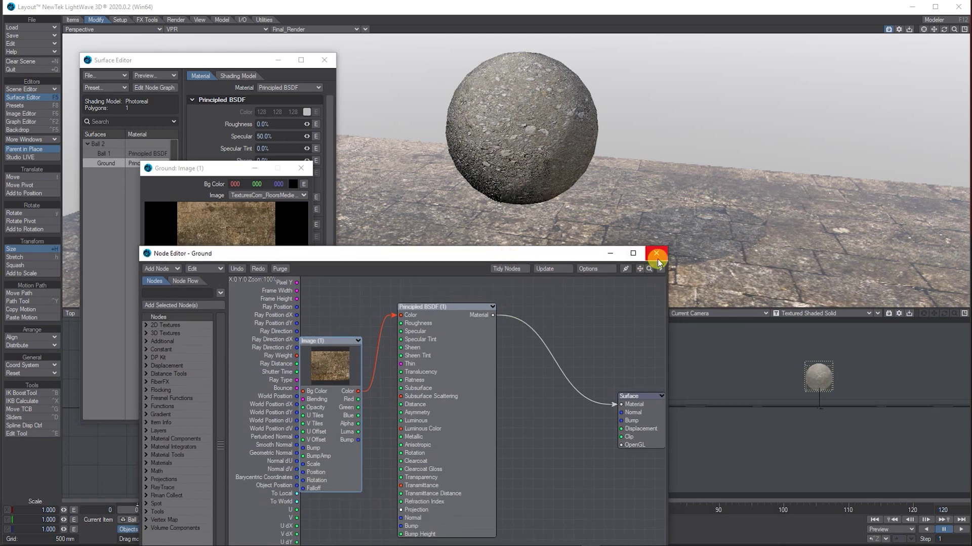
pyautogui.click(656, 254)
# Set the Ground surface's Specular to 0% and Roughness to 100%, enable Smoothing, and close the Surface Editor
pyautogui.moveTo(305, 136)
pyautogui.mouseDown()
pyautogui.moveTo(276, 120)
pyautogui.moveTo(314, 124)
pyautogui.mouseUp()
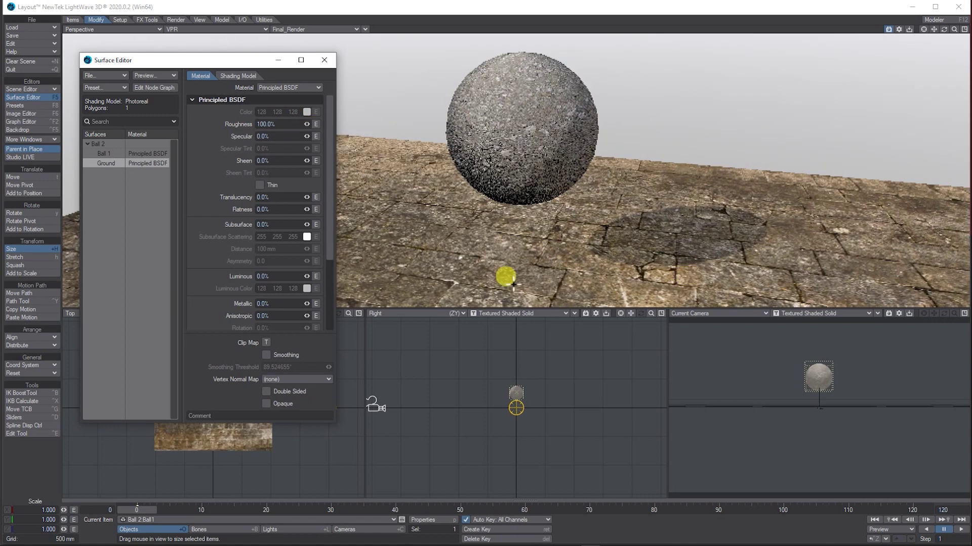
pyautogui.click(266, 355)
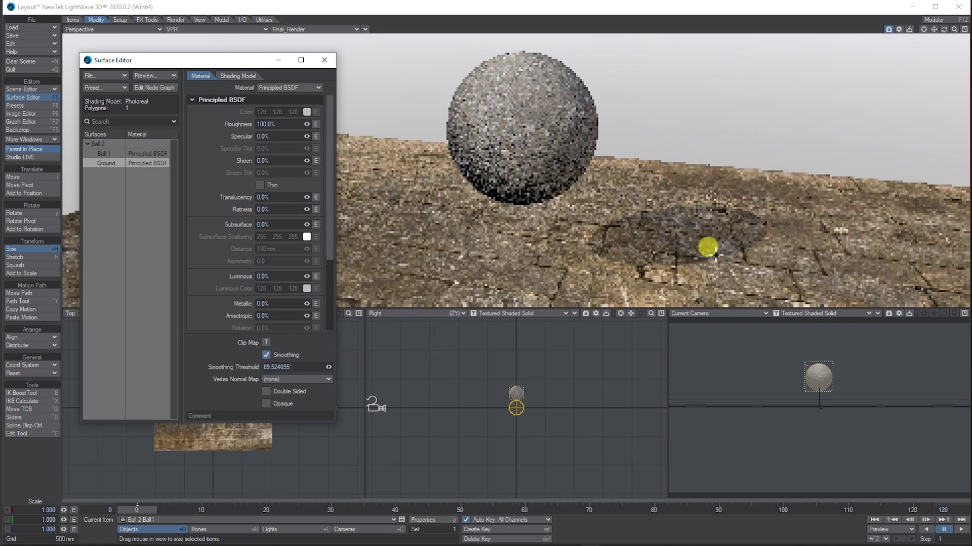
pyautogui.click(324, 60)
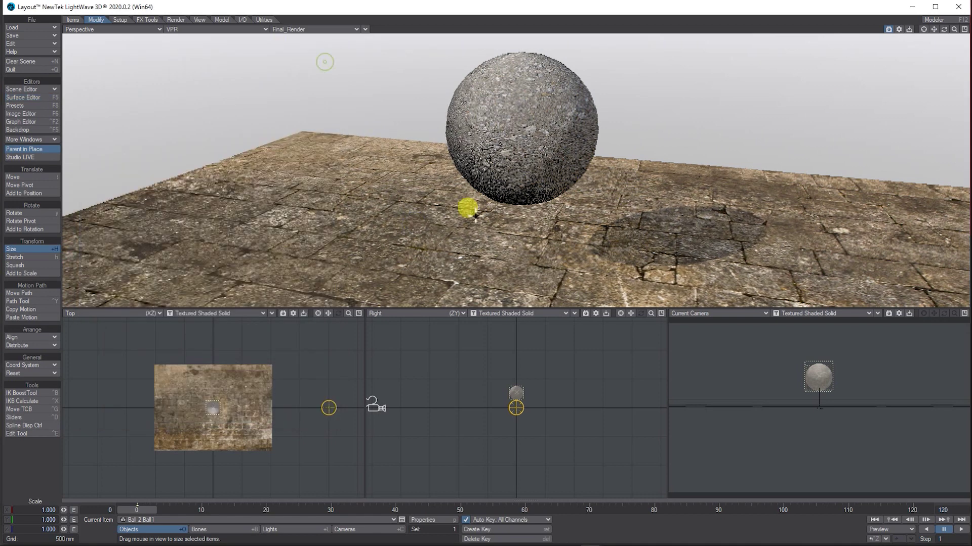
# Return the Perspective view to Textured Shaded Solid and move the ball up to about 600 mm on Y
pyautogui.moveTo(952, 30); pyautogui.dragTo(951, 32)
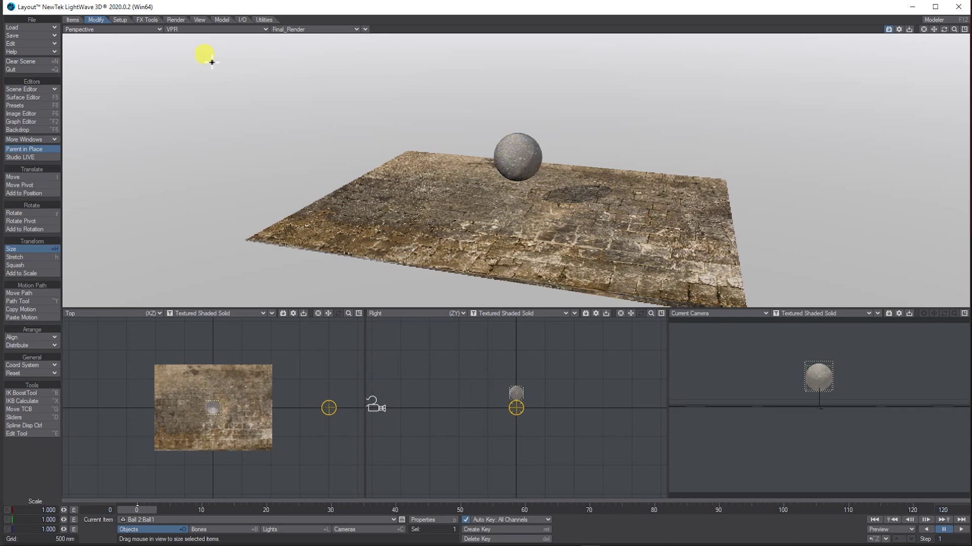
pyautogui.click(175, 29)
pyautogui.click(172, 49)
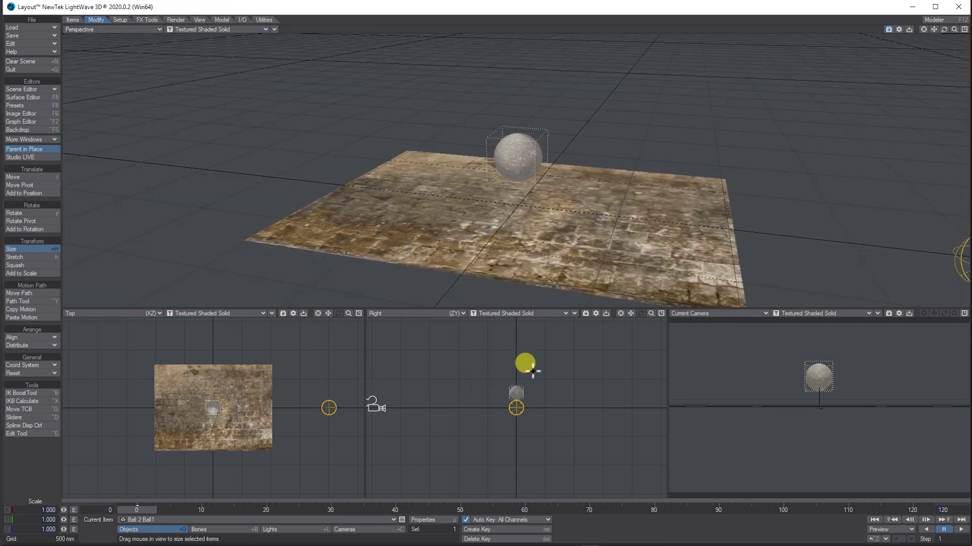
pyautogui.click(13, 177)
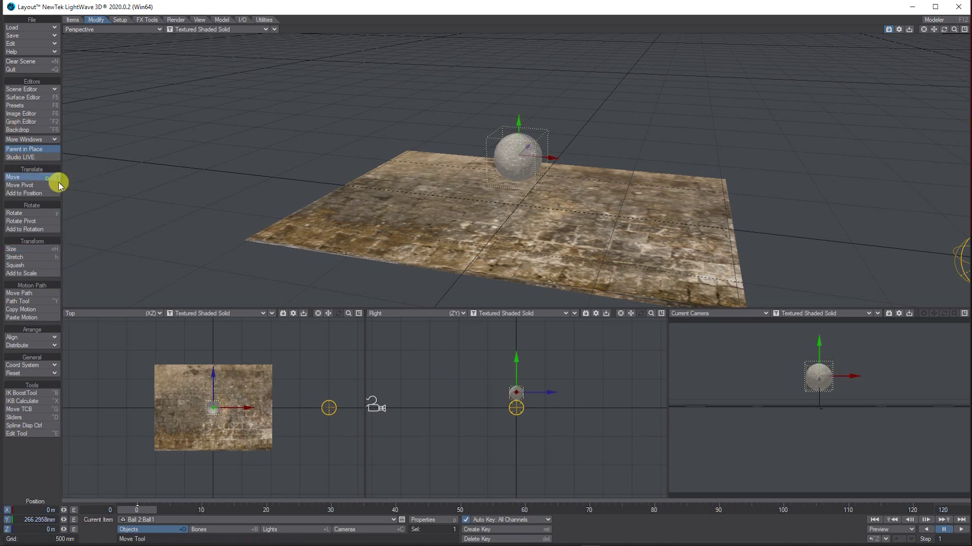
pyautogui.moveTo(506, 360)
pyautogui.mouseDown()
pyautogui.moveTo(510, 324)
pyautogui.moveTo(511, 356)
pyautogui.mouseUp()
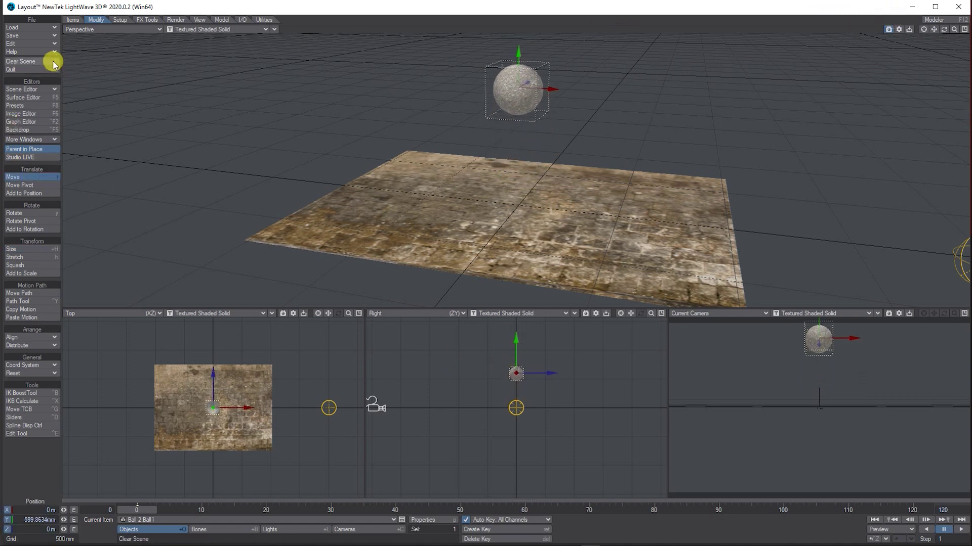
# Save the scene as Ball Fracture_2.lws in the LW Rubble Scenes folder
pyautogui.click(20, 36)
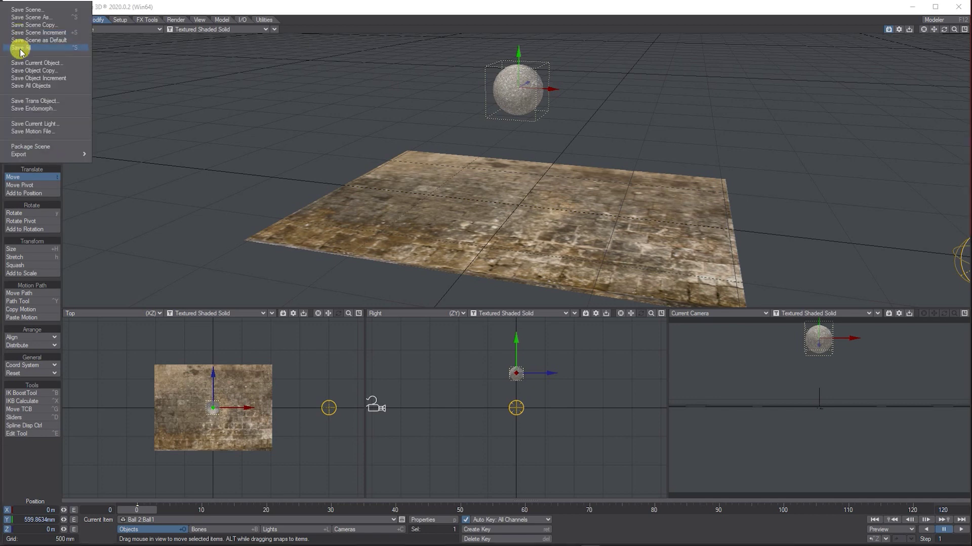
pyautogui.click(20, 48)
pyautogui.click(401, 225)
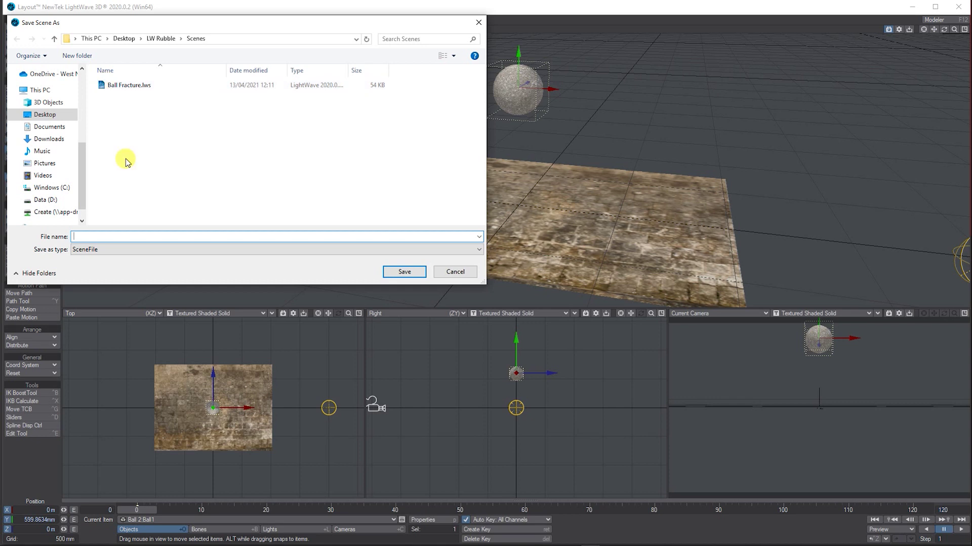
pyautogui.click(133, 86)
pyautogui.click(107, 237)
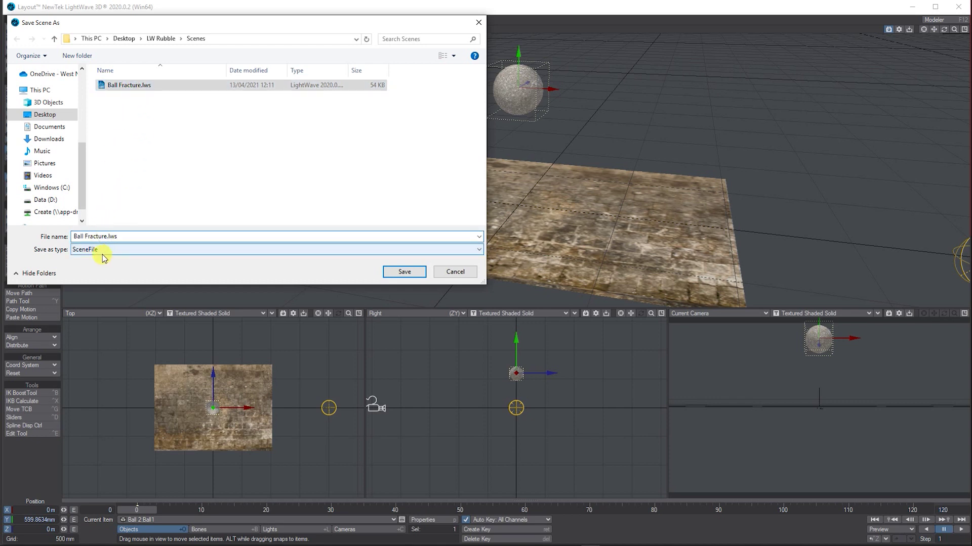
pyautogui.write('_')
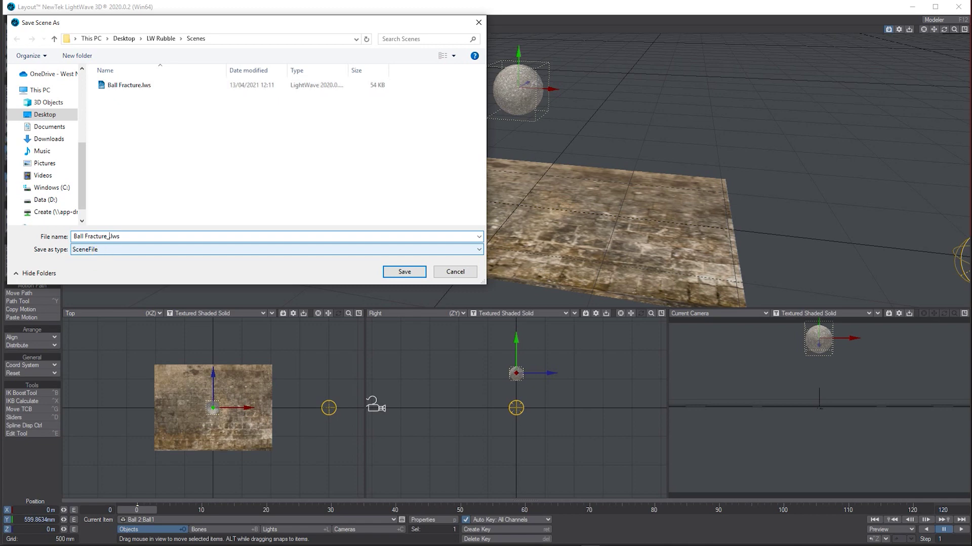
pyautogui.write('2')
pyautogui.click(404, 272)
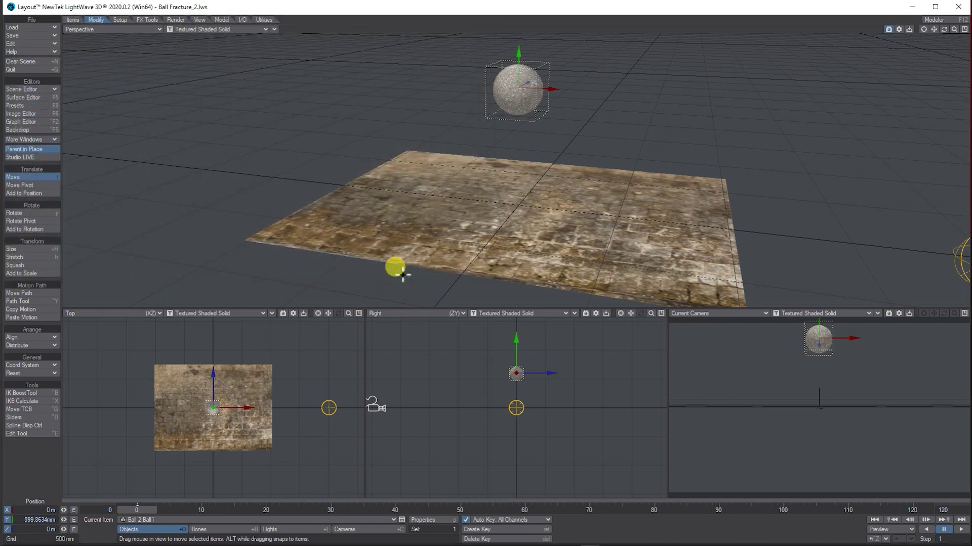
# Switch to Modeler and make Ball1 the only active layer, with Ground removed from the background
pyautogui.click(933, 20)
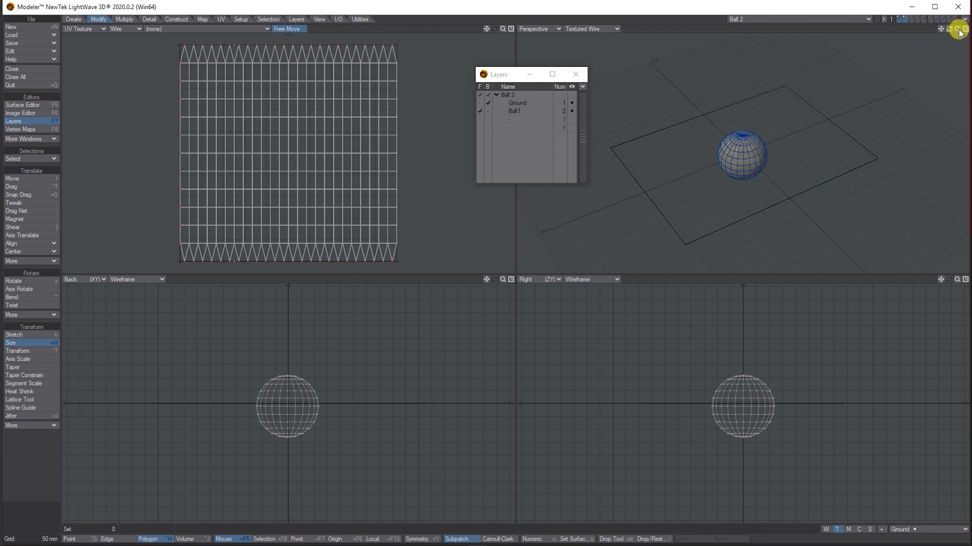
pyautogui.moveTo(957, 29); pyautogui.dragTo(954, 32)
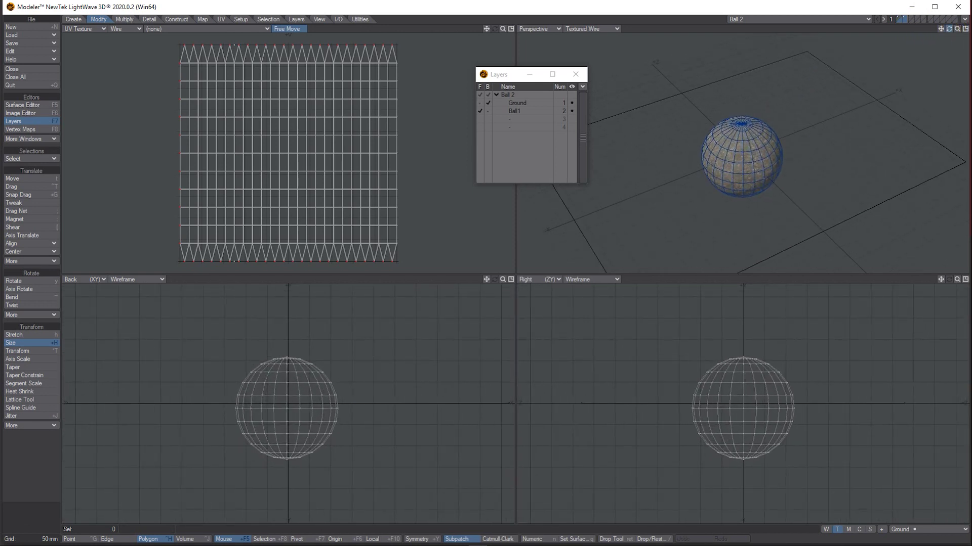
pyautogui.click(515, 110)
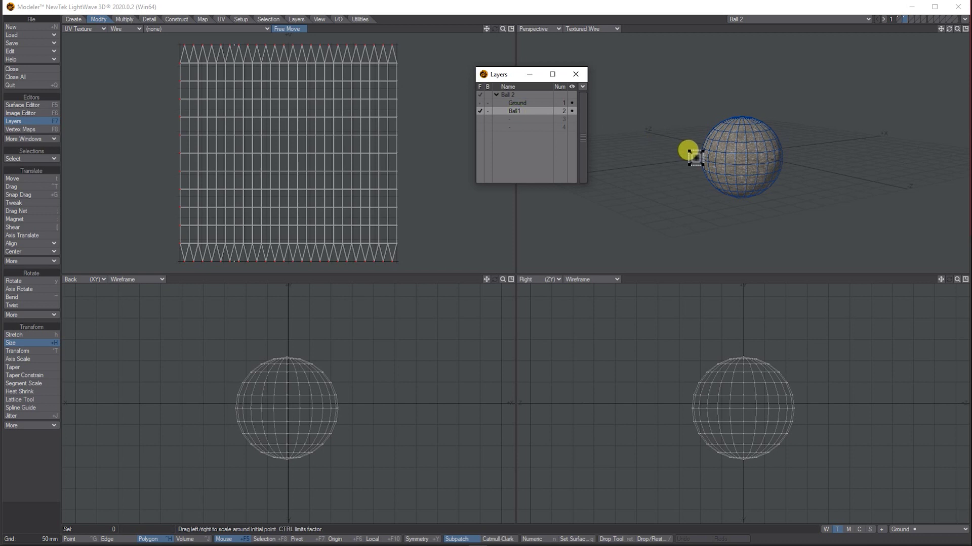
# Fracture the ball into 100 Voronoi cells from Random Points, with Interior as the interior surface and Preserve Original off
pyautogui.click(126, 20)
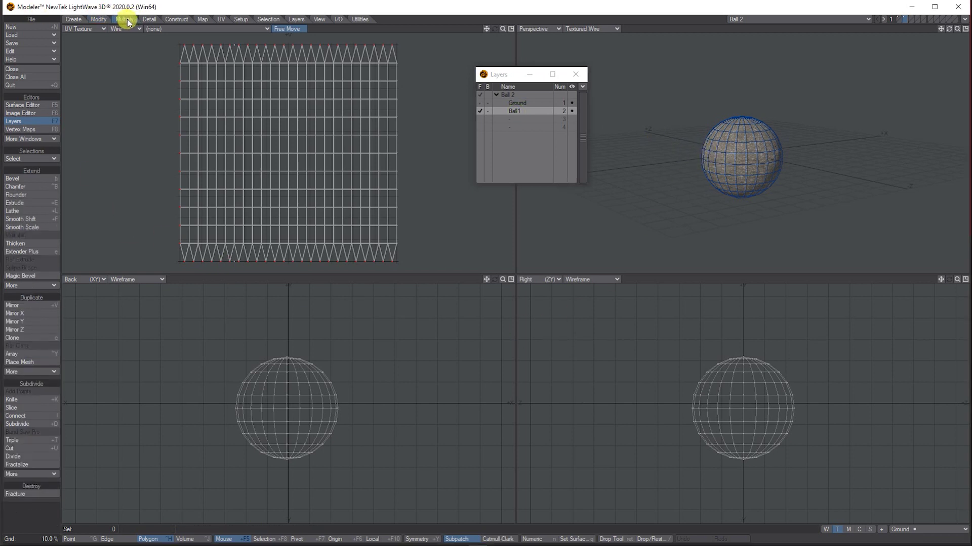
pyautogui.click(25, 494)
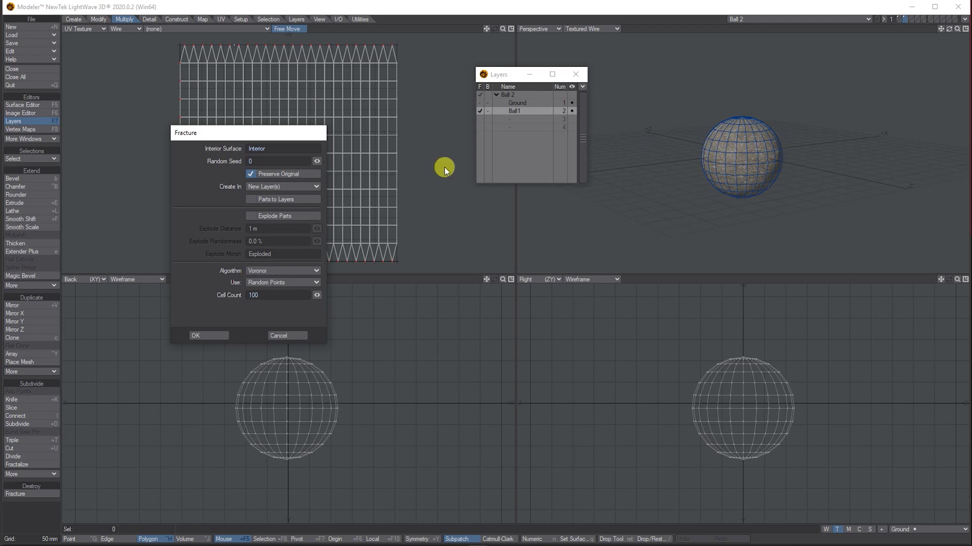
pyautogui.click(252, 174)
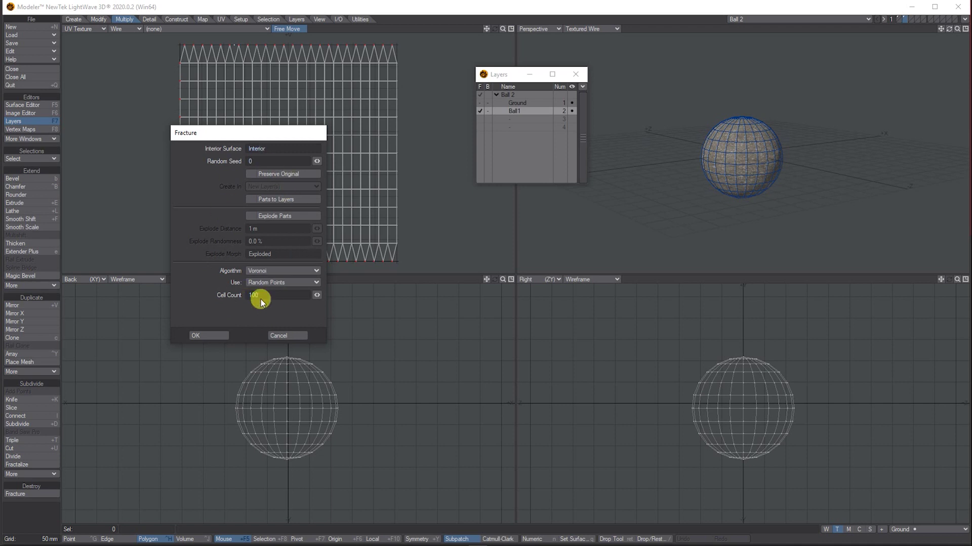
pyautogui.click(212, 337)
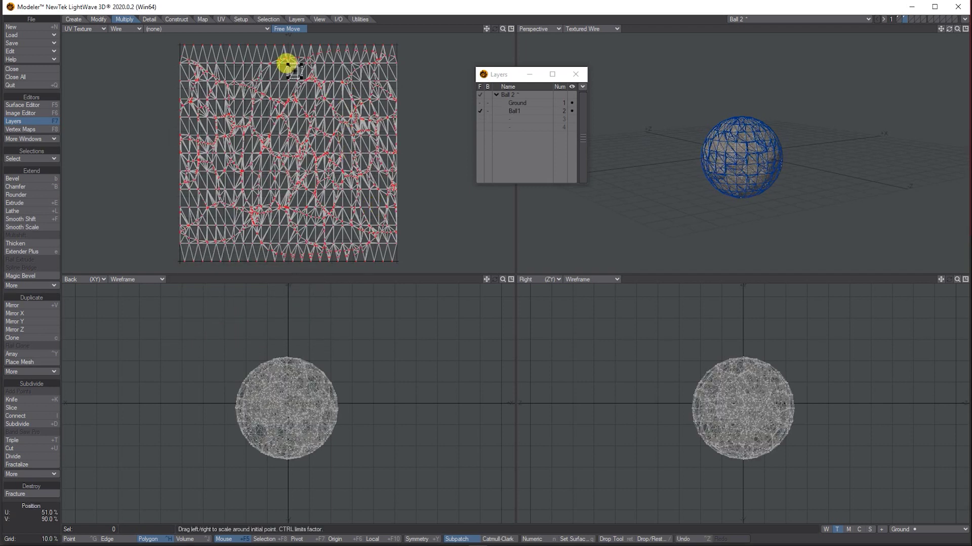
# Examine the fractured ball closely in Texture shading, and return the Perspective view to Textured Wire
pyautogui.click(587, 30)
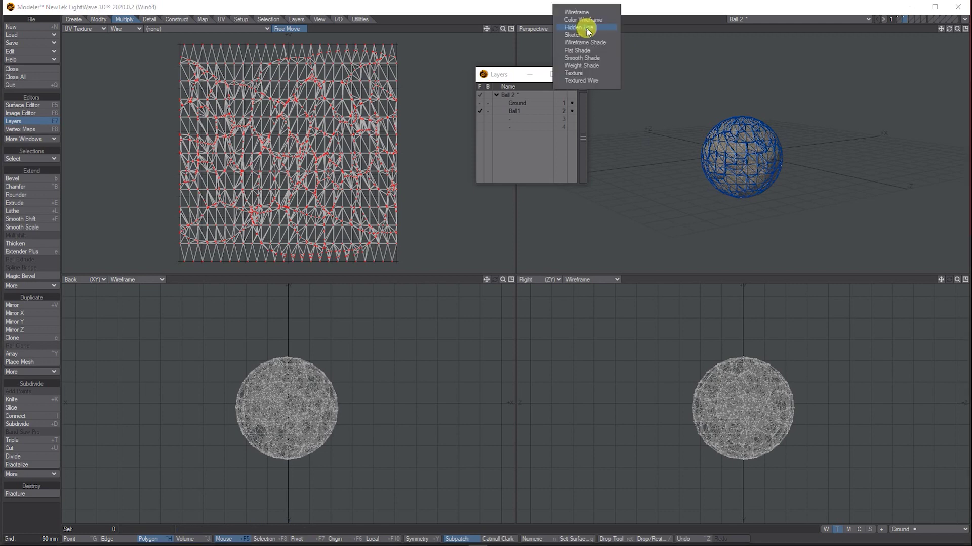
pyautogui.click(585, 73)
pyautogui.press('a')
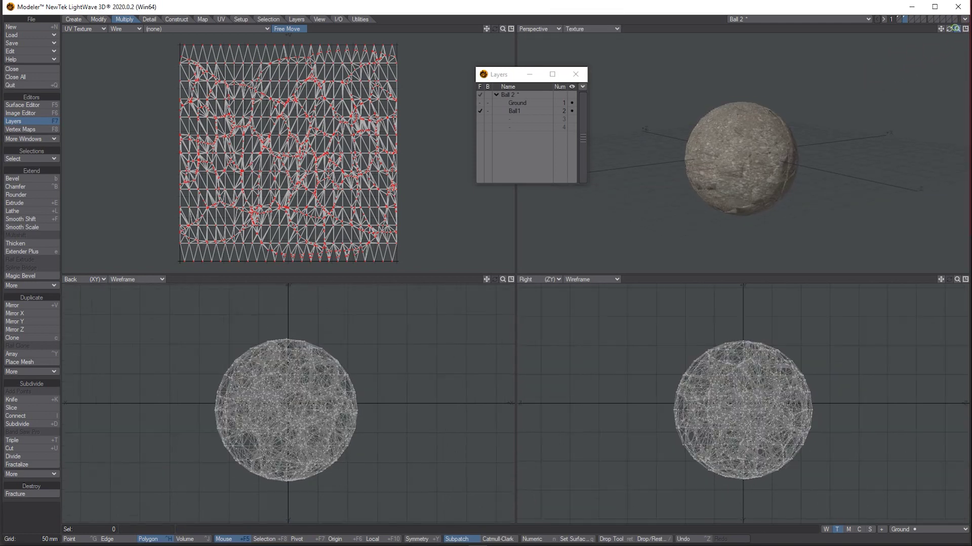
pyautogui.click(586, 28)
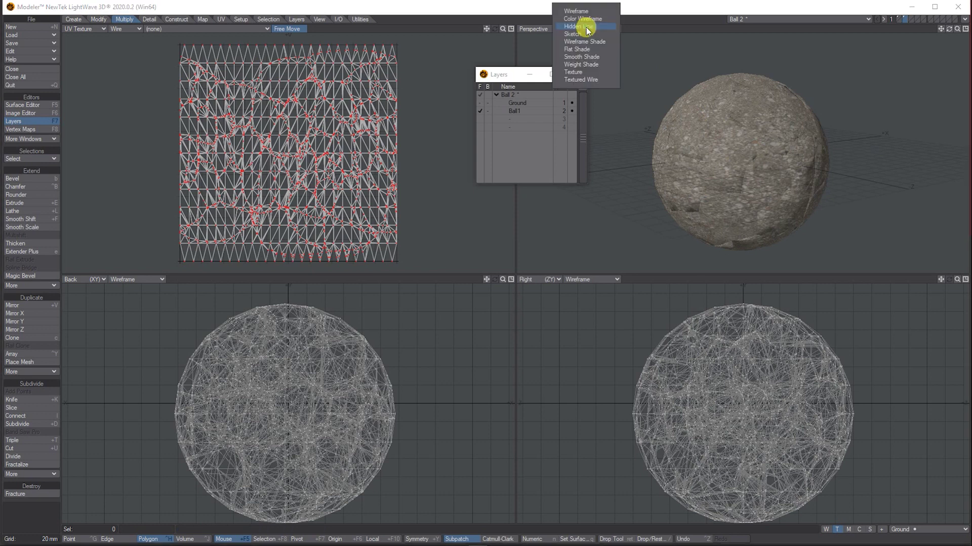
pyautogui.click(581, 79)
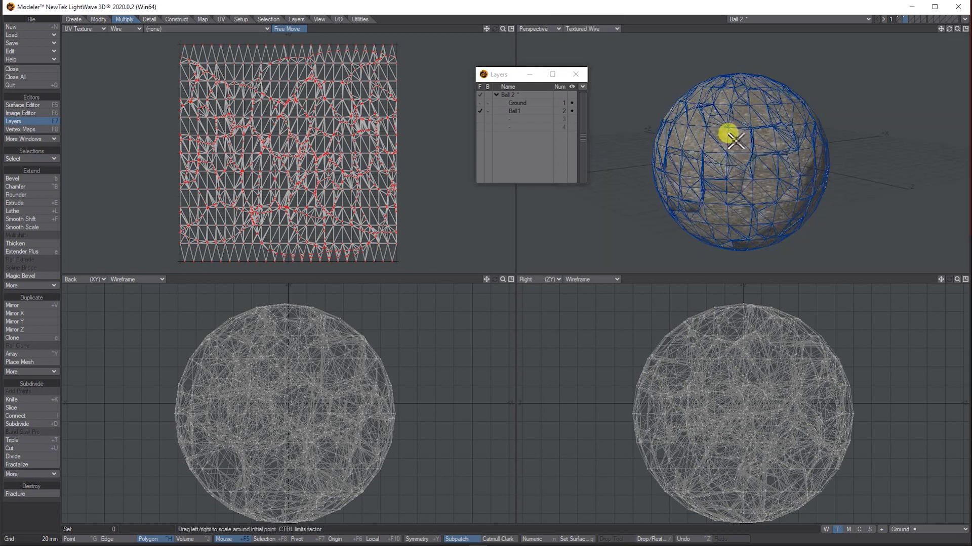
# Select all connected polygons of one fragment on the ball's front and change the UV Texture view to Top (XZ)
pyautogui.click(739, 146)
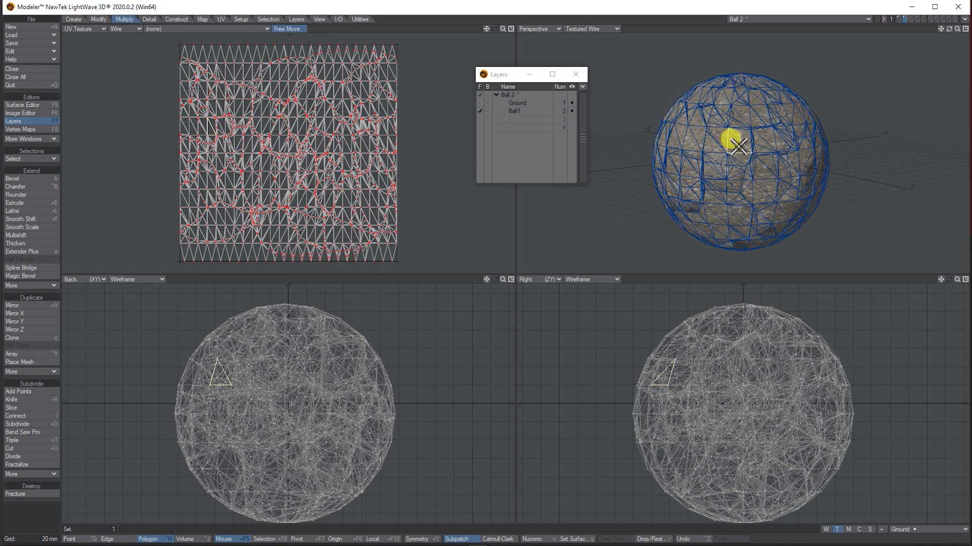
pyautogui.press(']')
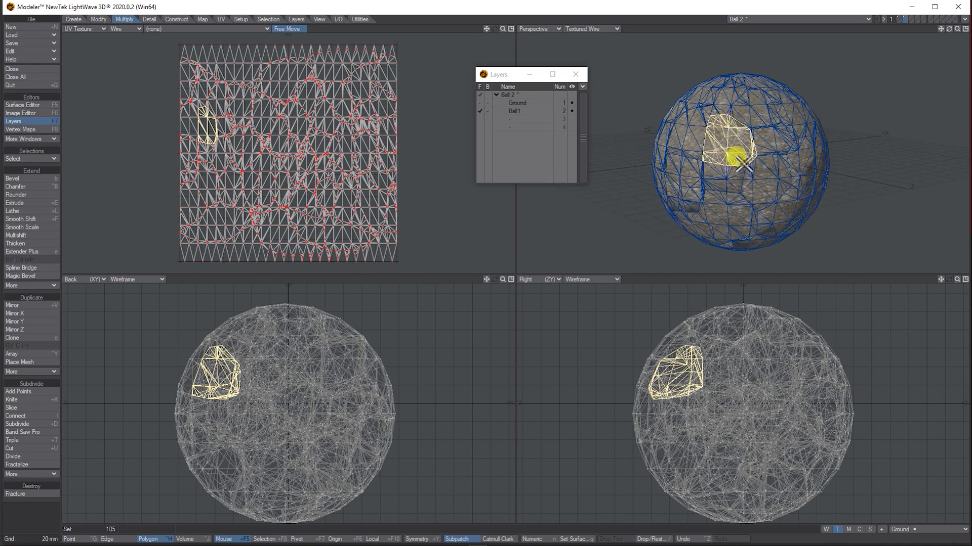
pyautogui.click(87, 29)
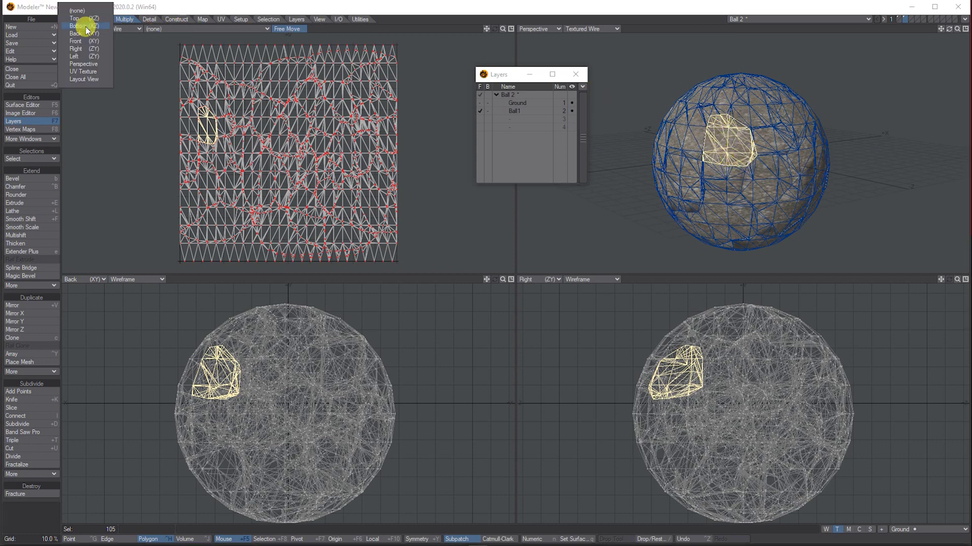
pyautogui.click(81, 14)
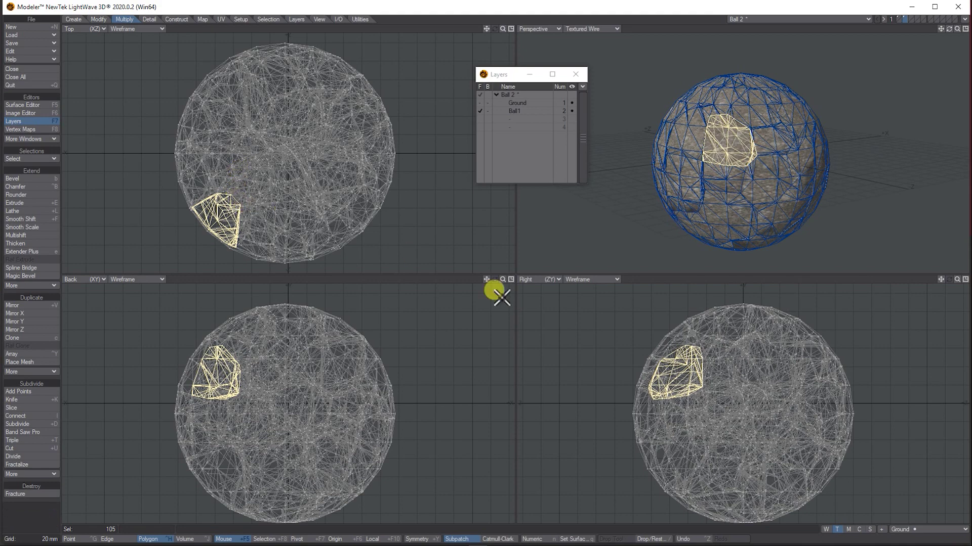
# Move the selected fragment out of the ball to expose the interior faces around it
pyautogui.press('t')
pyautogui.moveTo(670, 369); pyautogui.dragTo(606, 348)
pyautogui.moveTo(744, 220); pyautogui.dragTo(732, 130)
pyautogui.moveTo(957, 29); pyautogui.dragTo(815, 87)
pyautogui.moveTo(719, 120); pyautogui.dragTo(712, 160)
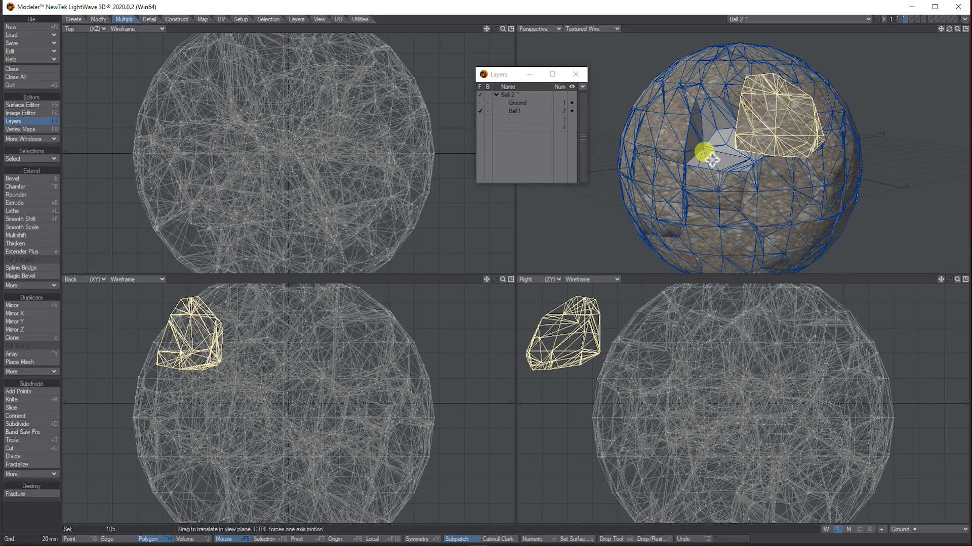
# Open the Interior surface in the Surface Editor, examine its basic colour settings, and close the editor
pyautogui.click(23, 105)
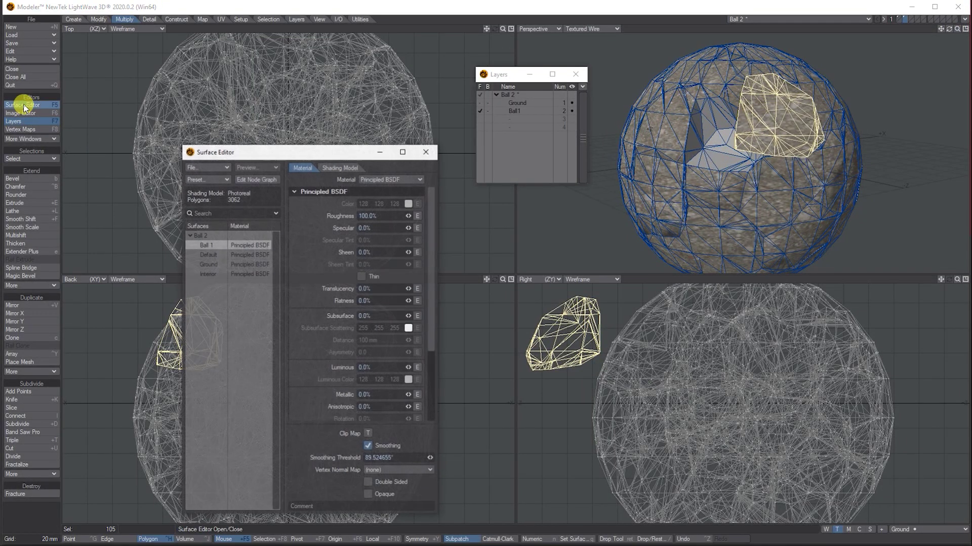
pyautogui.click(208, 274)
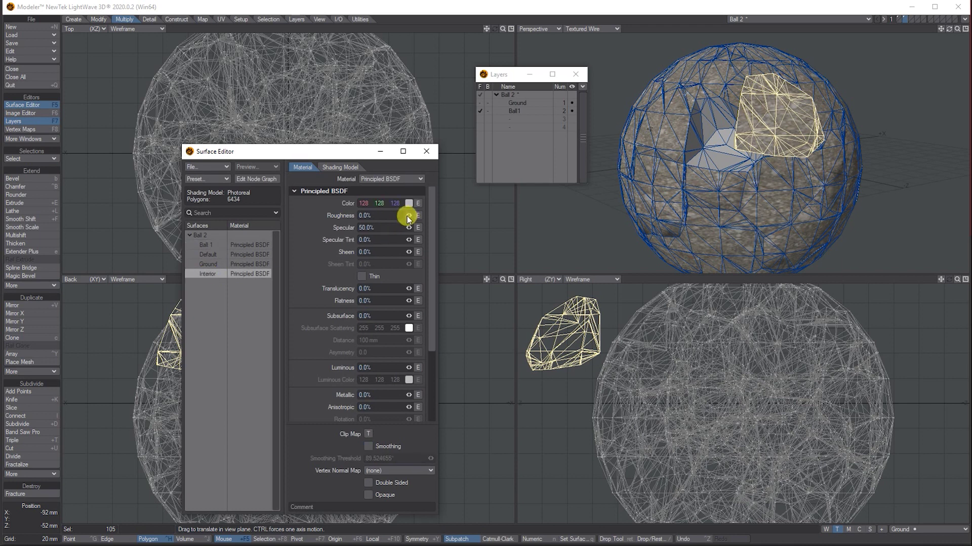
pyautogui.moveTo(395, 203); pyautogui.dragTo(385, 203)
pyautogui.click(425, 153)
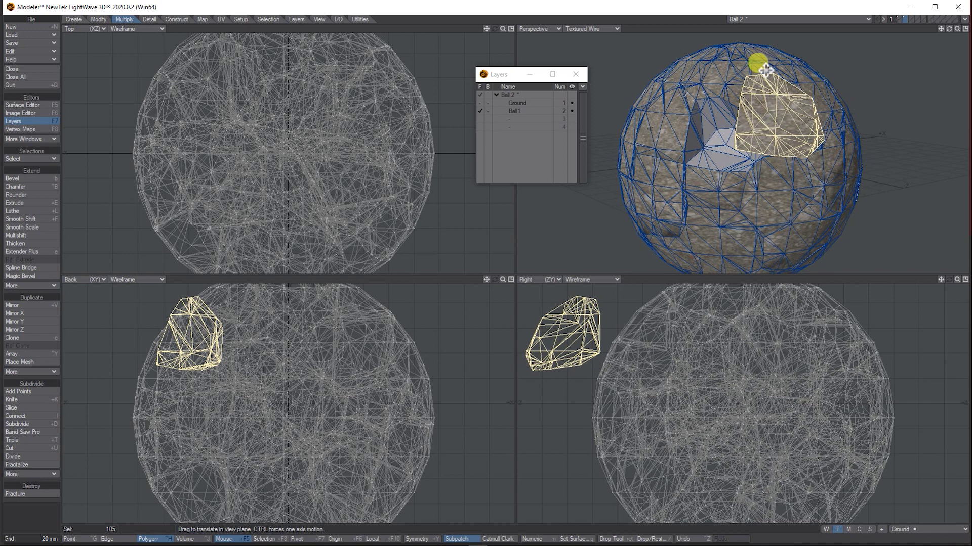
# Return the displaced fragment to its original place in the ball and clear the selection
pyautogui.moveTo(765, 70); pyautogui.dragTo(702, 129)
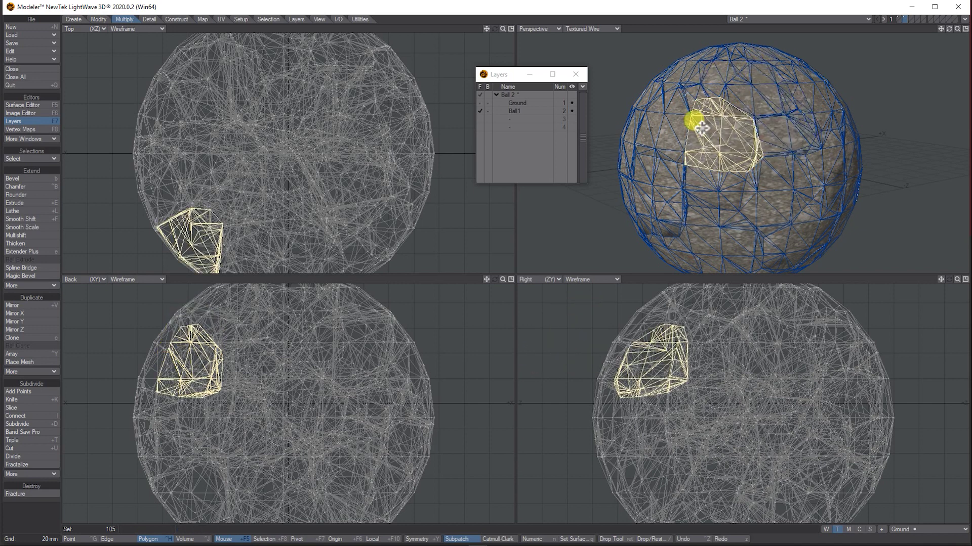
pyautogui.press('space')
pyautogui.press('/')
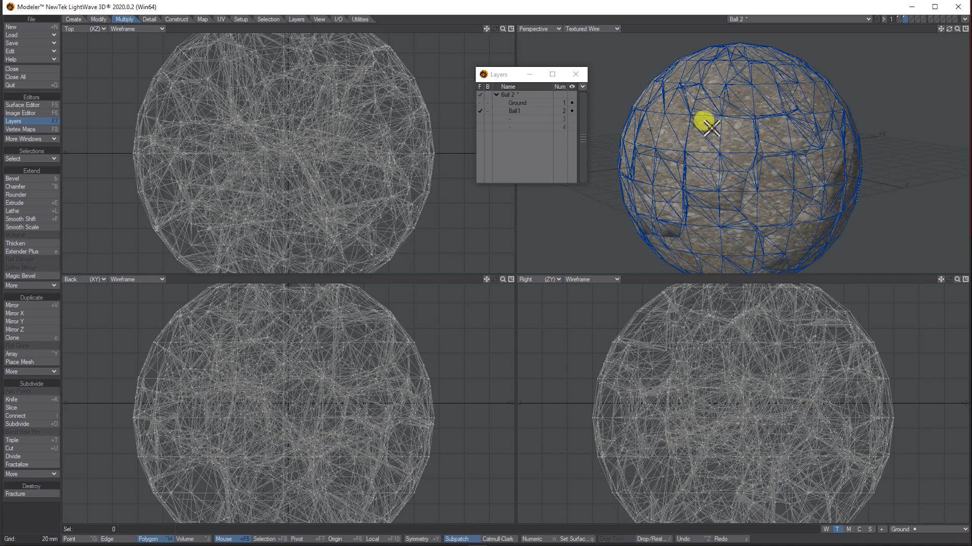
# Select one polygon on the ball's outer surface and switch the Top view back to UV Texture
pyautogui.click(711, 130)
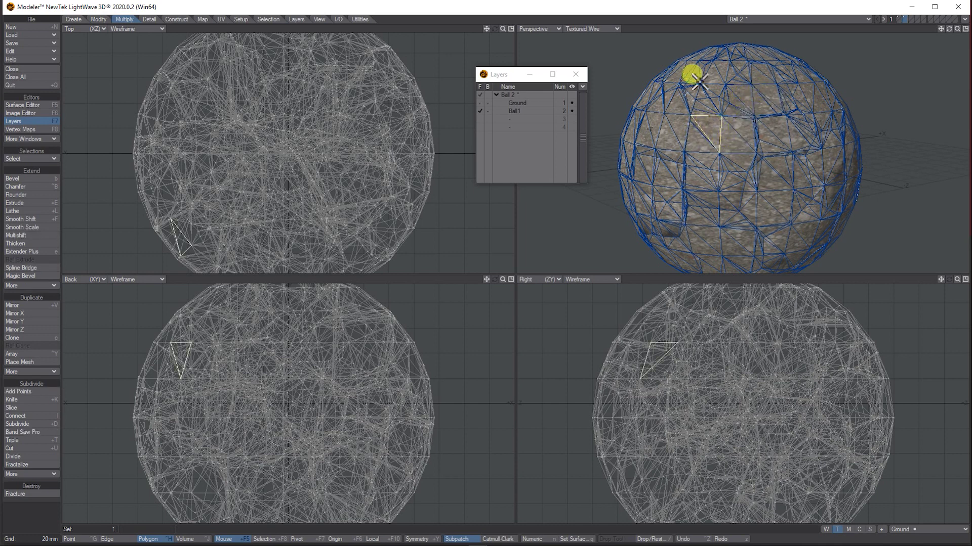
pyautogui.click(85, 29)
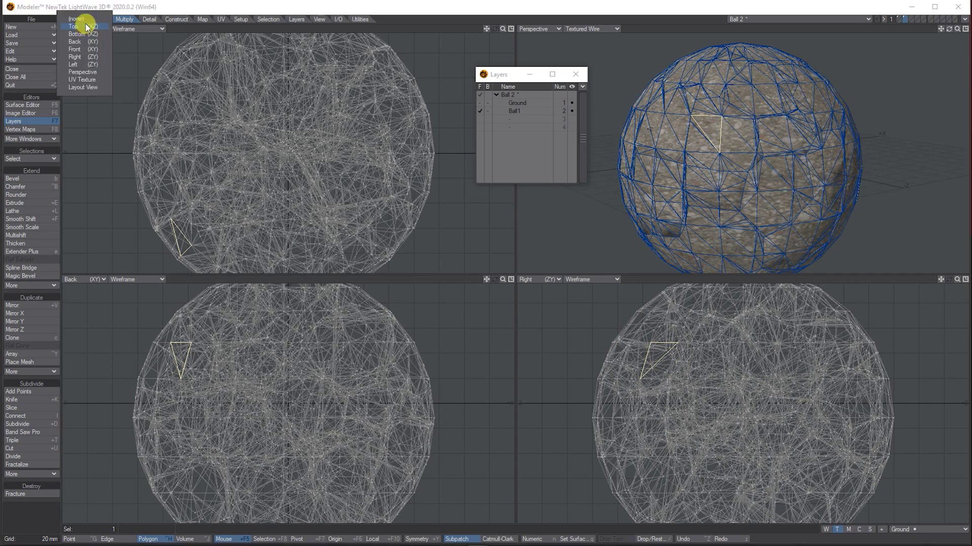
pyautogui.click(81, 80)
pyautogui.press('a')
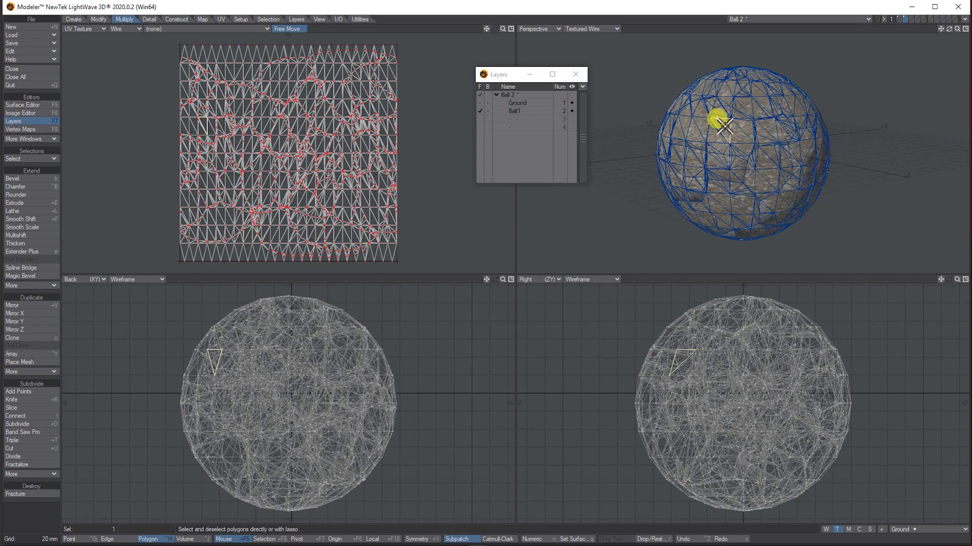
# Extend the selection to the polygon's entire surface and invert it to select all interior polygons
pyautogui.click(267, 19)
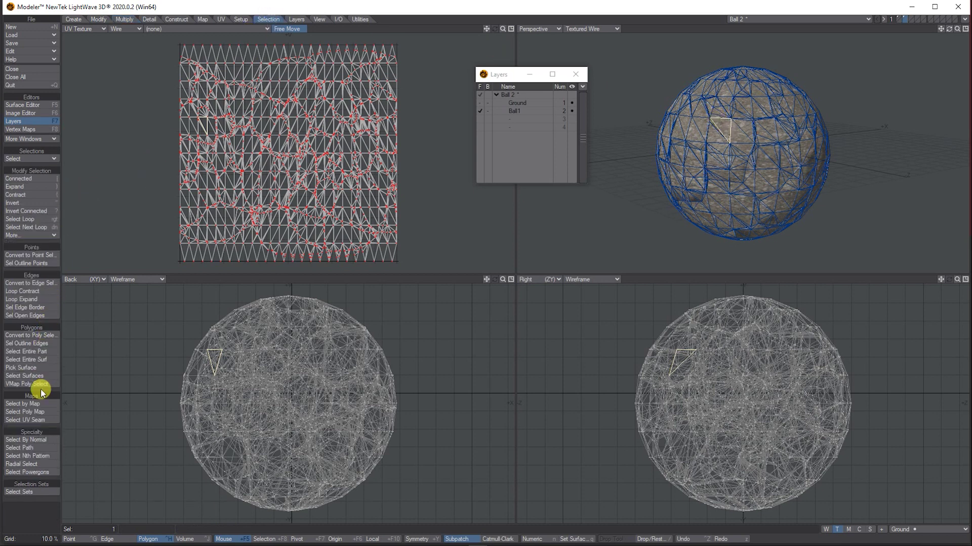
pyautogui.click(43, 362)
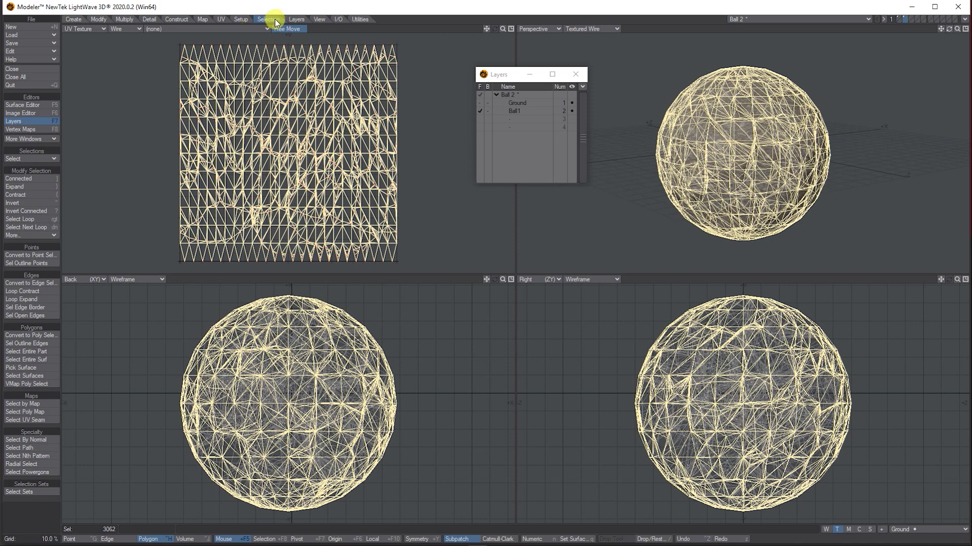
pyautogui.click(21, 204)
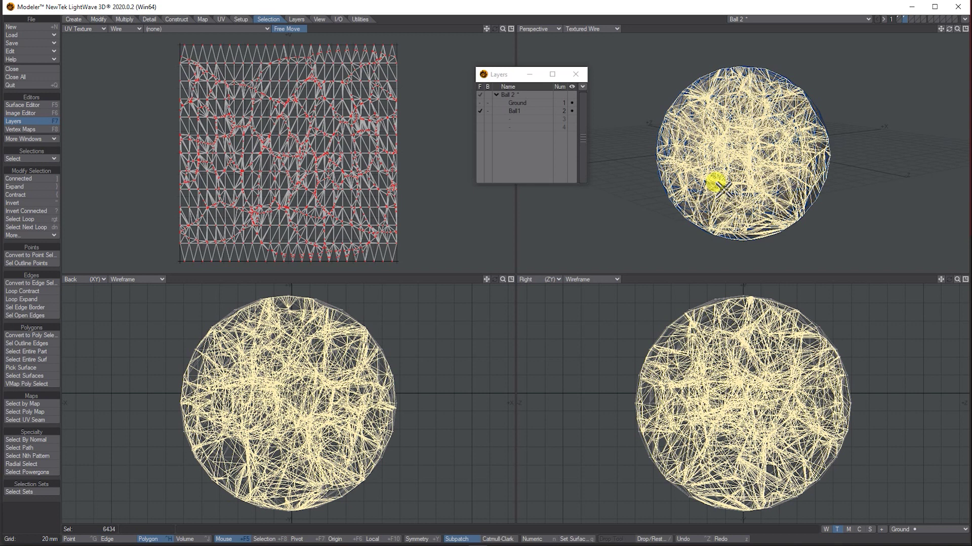
# Create an Atlas UV map named Inner texture for the interior polygons with Live Update enabled, and clear the selection
pyautogui.click(221, 19)
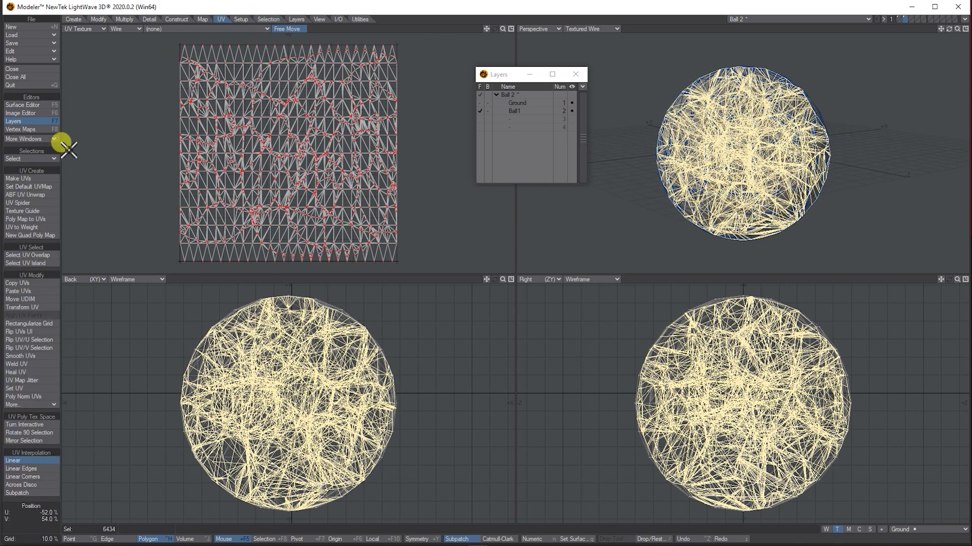
pyautogui.click(25, 178)
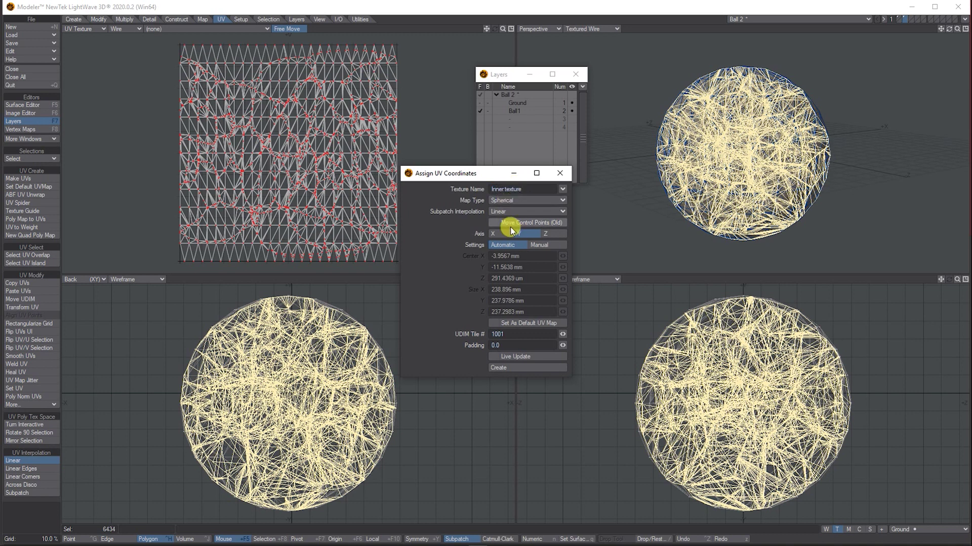
pyautogui.click(506, 200)
pyautogui.click(504, 204)
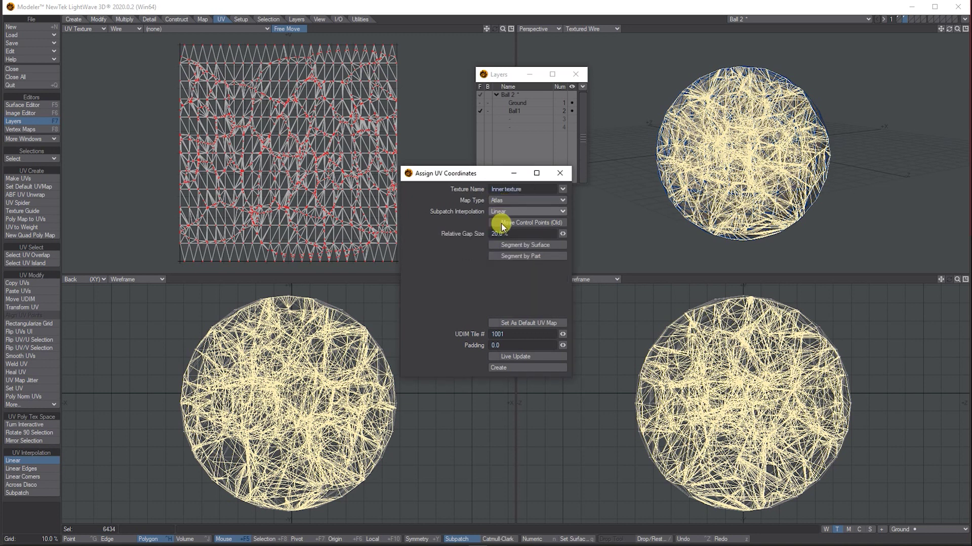
pyautogui.click(514, 358)
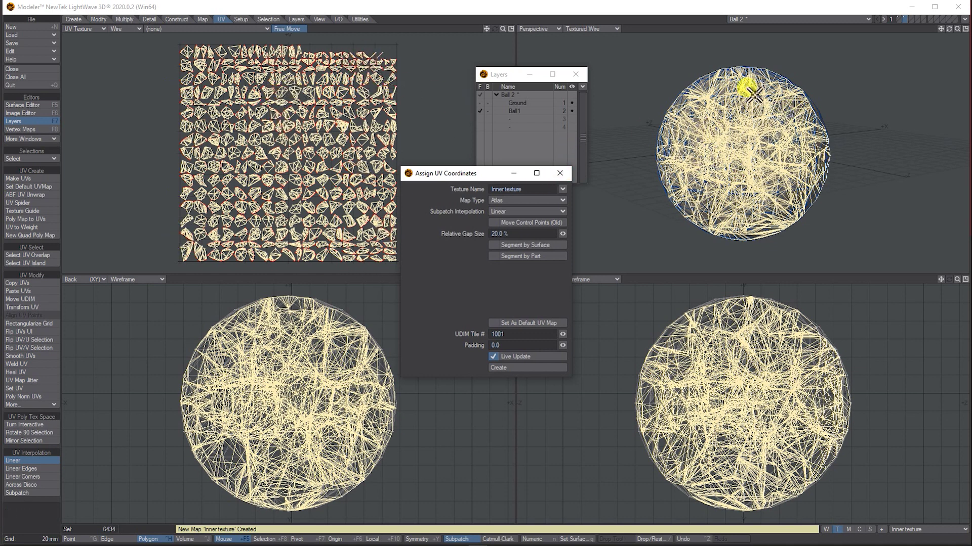
pyautogui.click(514, 367)
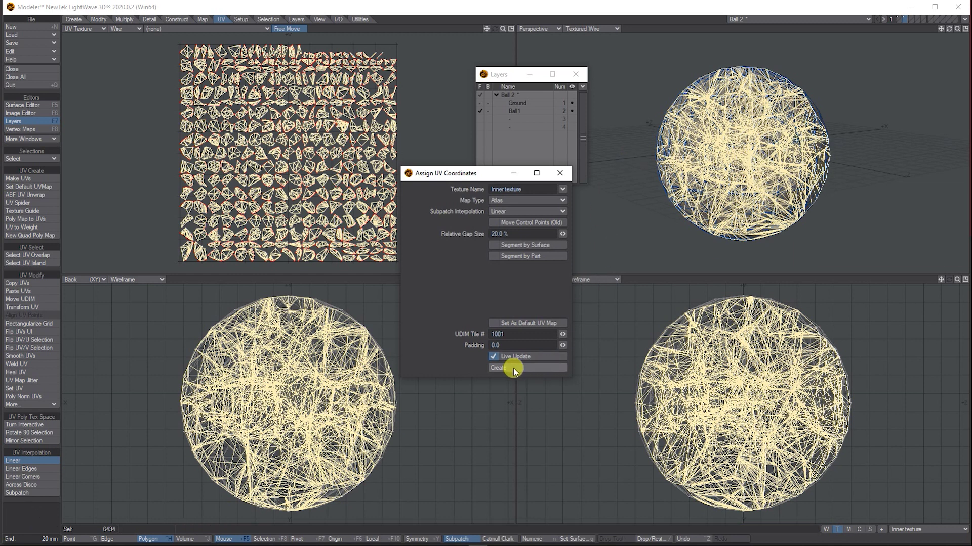
pyautogui.click(560, 175)
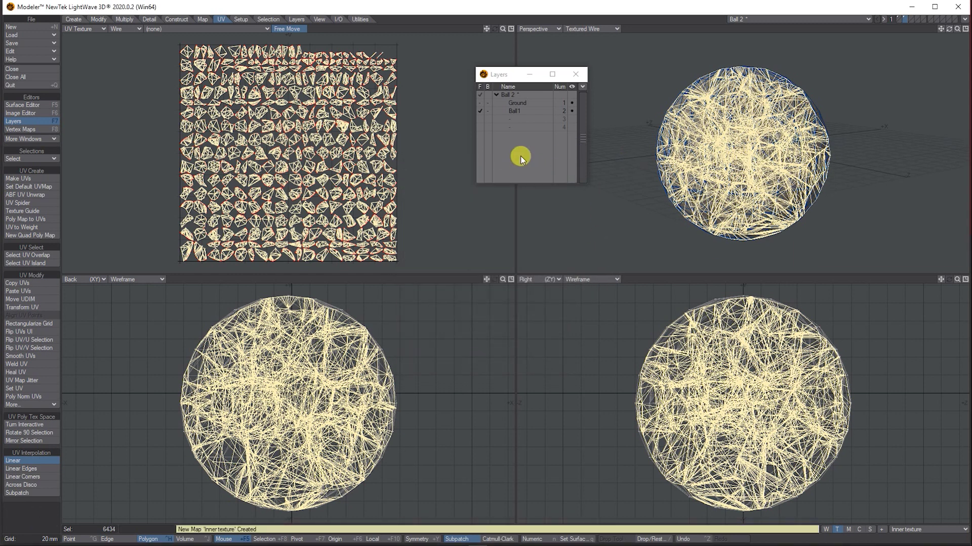
pyautogui.press('/')
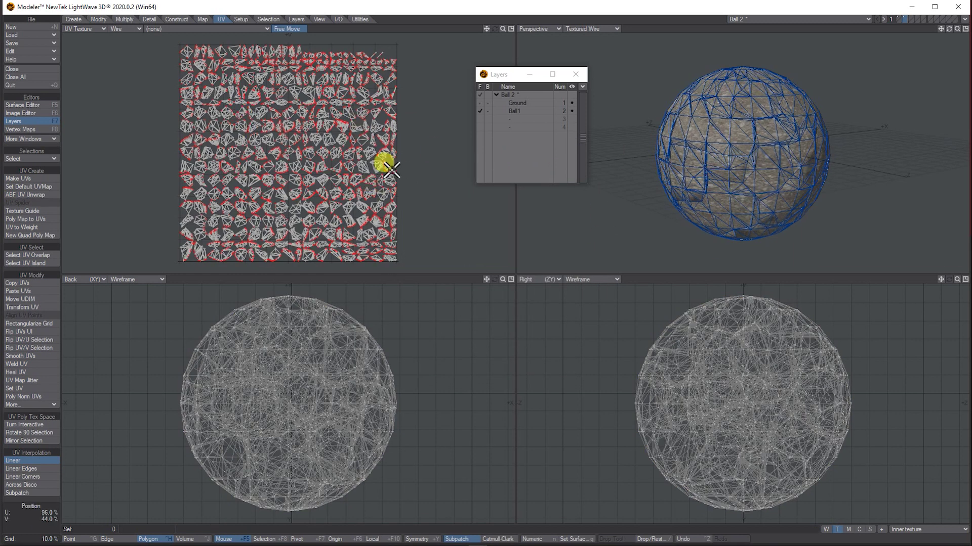
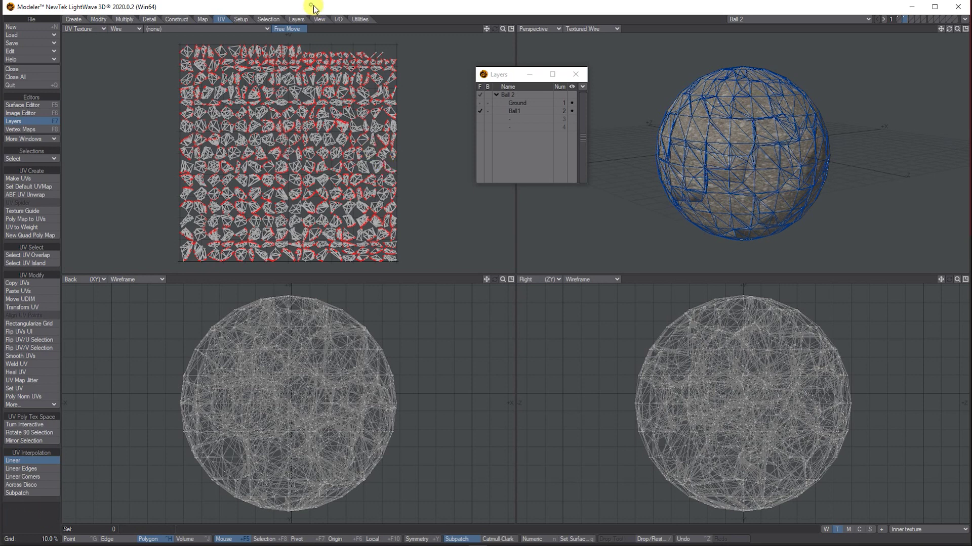
# Switch to Layout and add an Image node to the Interior surface's node graph, with its colour feeding the Principled BSDF Color
pyautogui.press('F12')
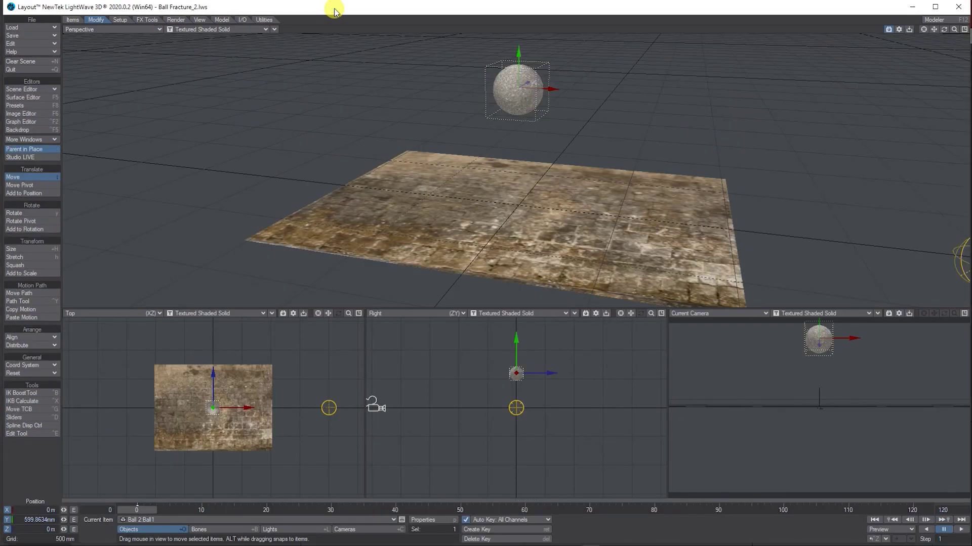
pyautogui.click(35, 100)
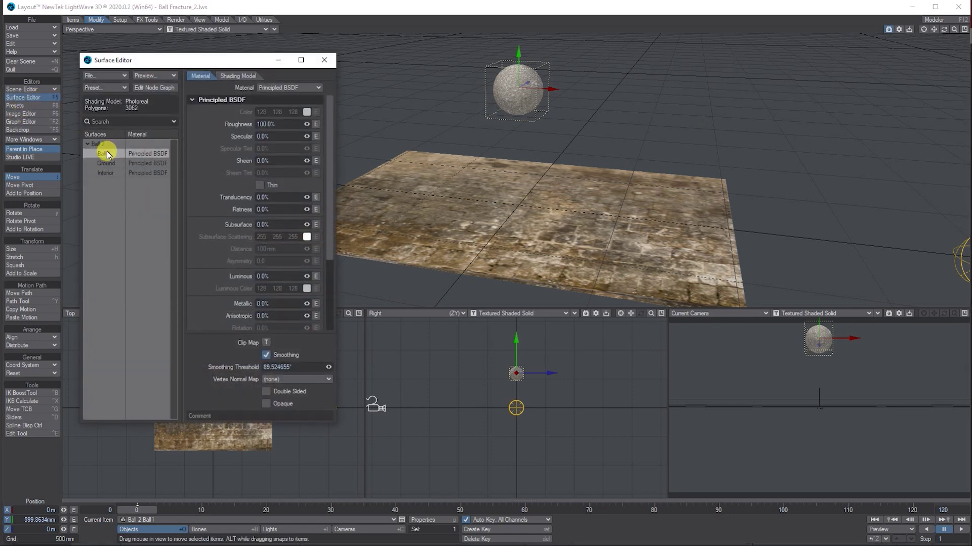
pyautogui.click(106, 173)
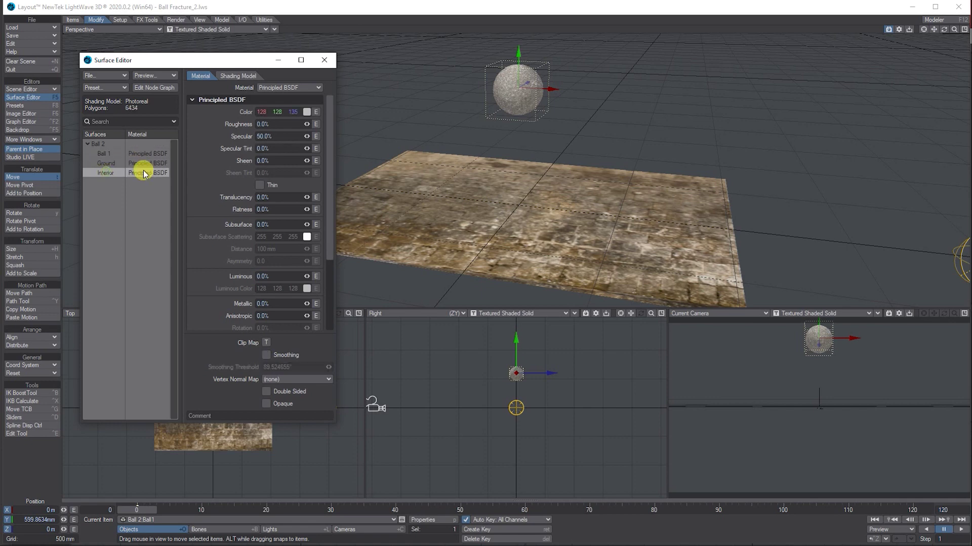
pyautogui.doubleClick(143, 176)
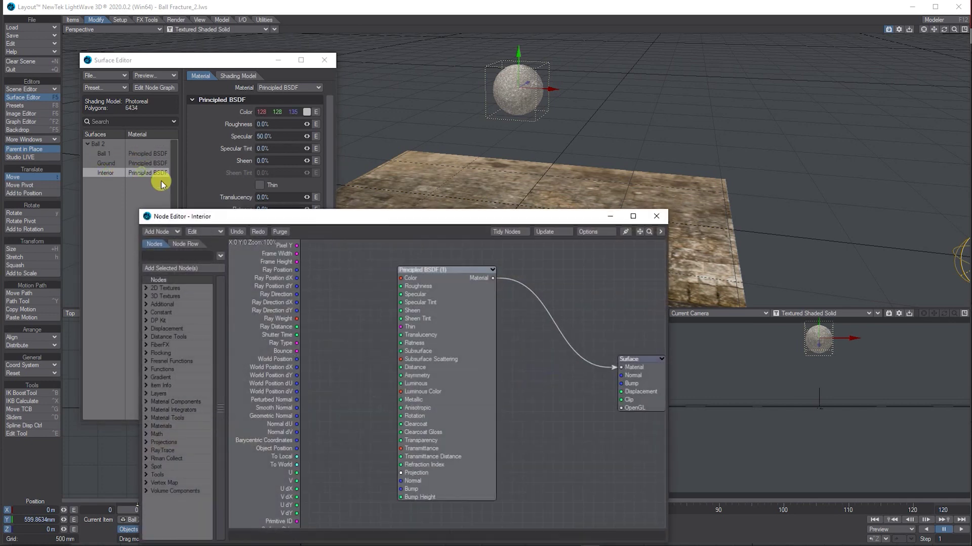
pyautogui.click(162, 231)
pyautogui.moveTo(162, 232)
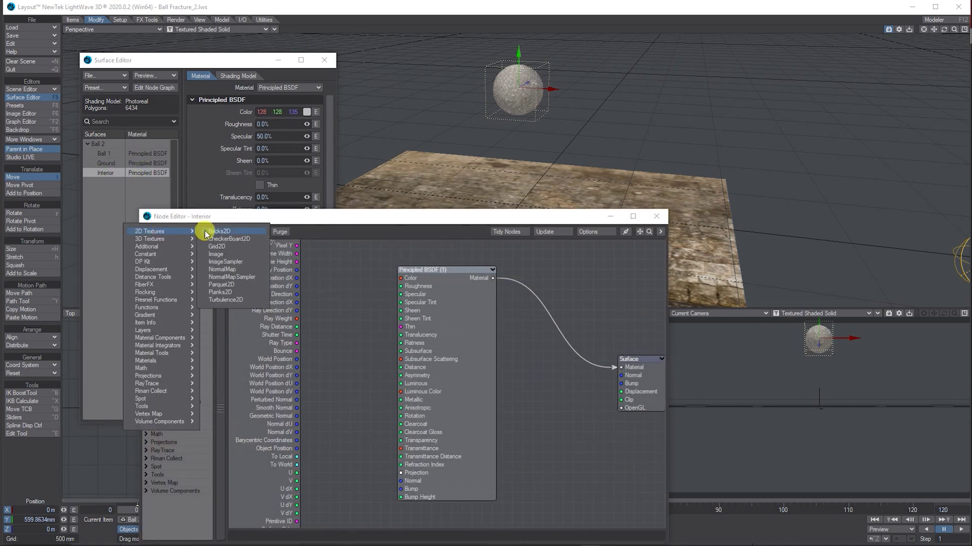
pyautogui.click(218, 264)
pyautogui.moveTo(449, 340); pyautogui.dragTo(400, 277)
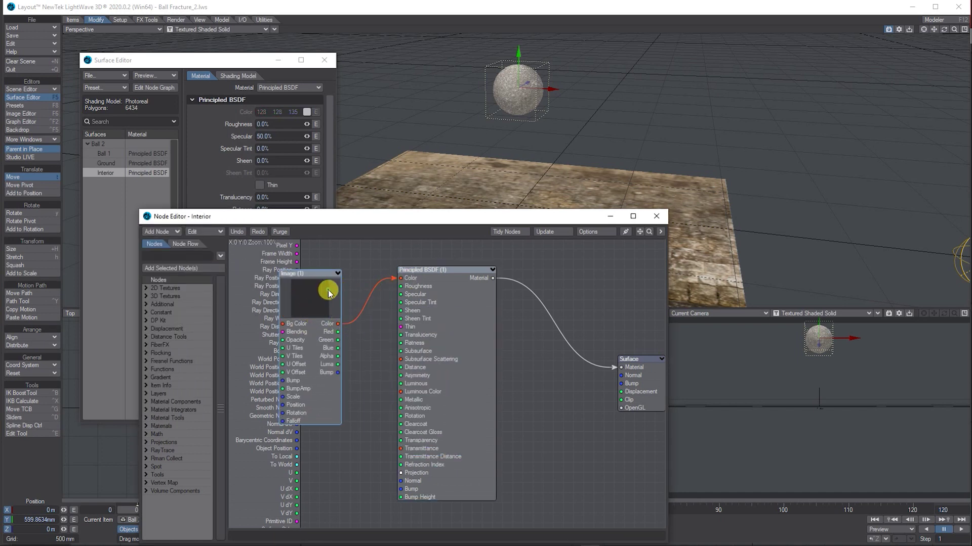
# Configure the Image node with UV Map mapping on the Inner texture map and the image TexturesCom_RockySoil7_2x2_1K_albedo.tif
pyautogui.doubleClick(328, 294)
pyautogui.moveTo(198, 165); pyautogui.dragTo(291, 110)
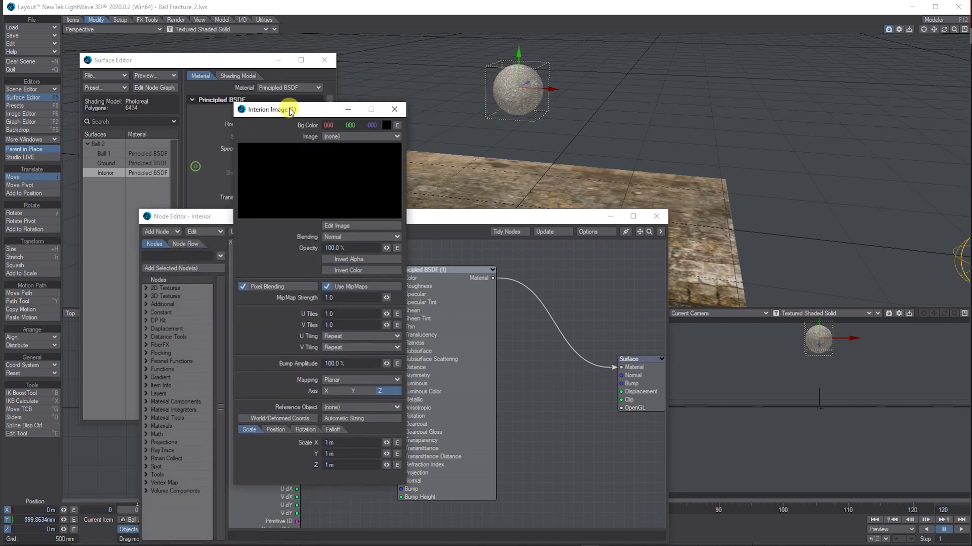
pyautogui.click(355, 379)
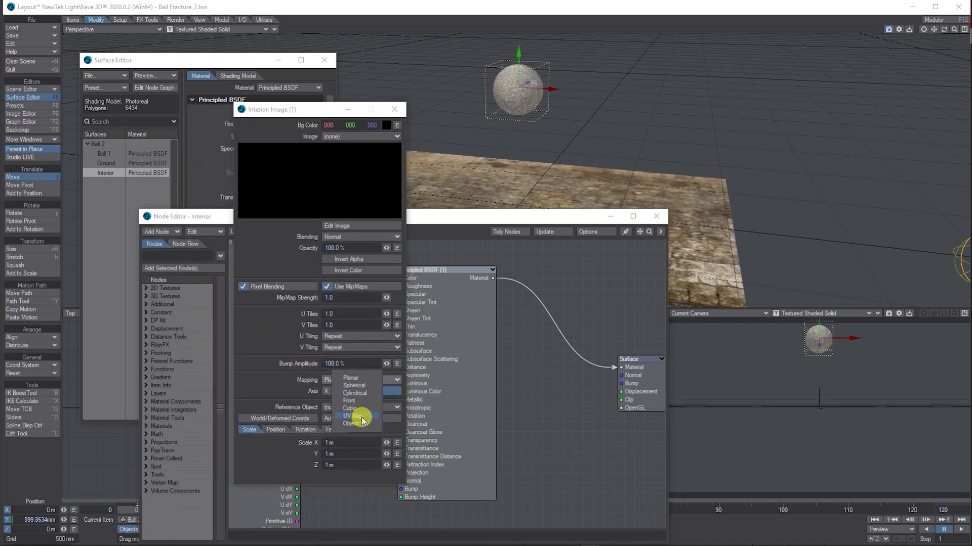
pyautogui.click(361, 421)
pyautogui.click(357, 391)
pyautogui.click(362, 416)
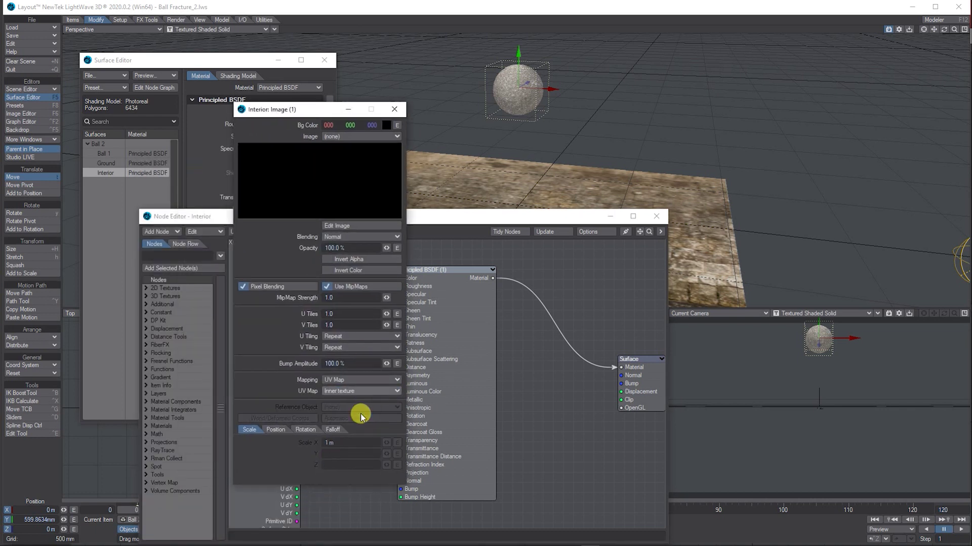
pyautogui.click(363, 136)
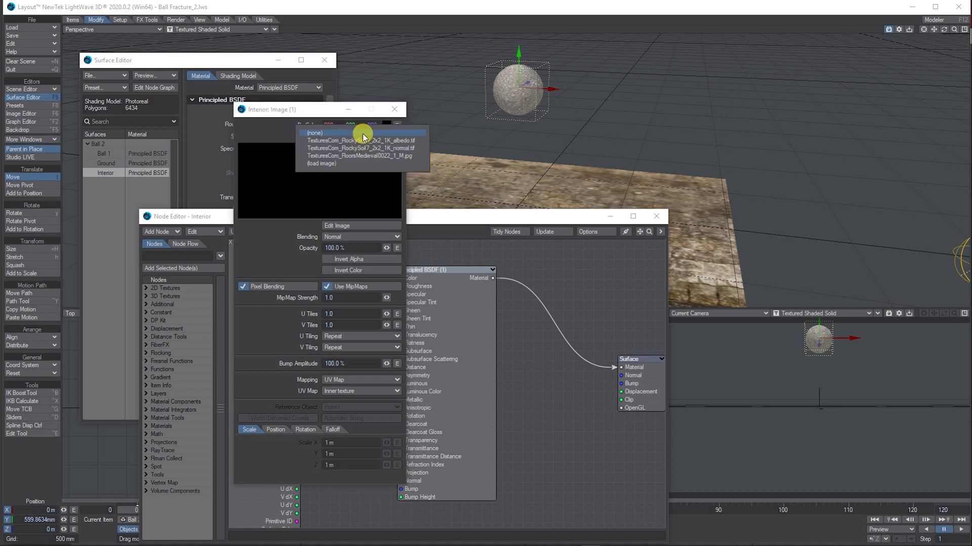
pyautogui.click(359, 141)
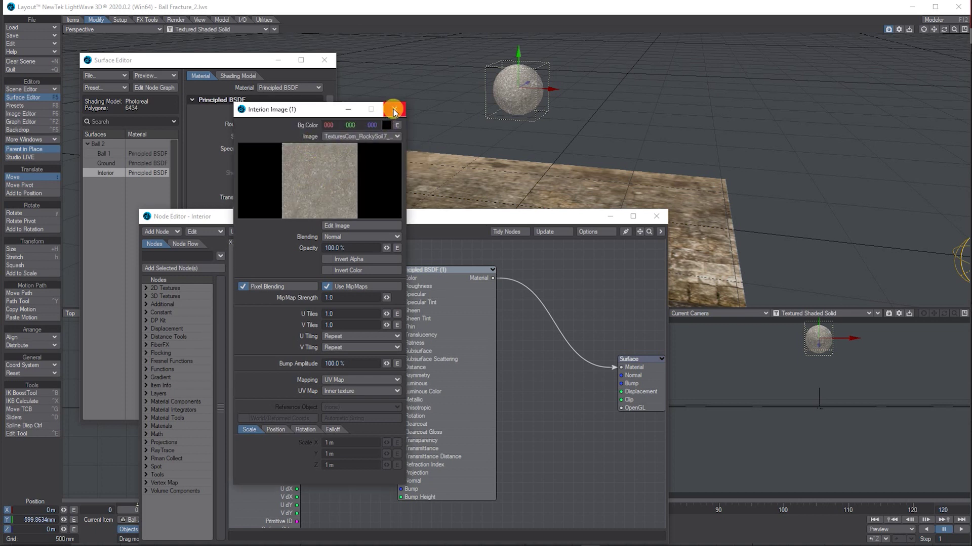
pyautogui.click(394, 110)
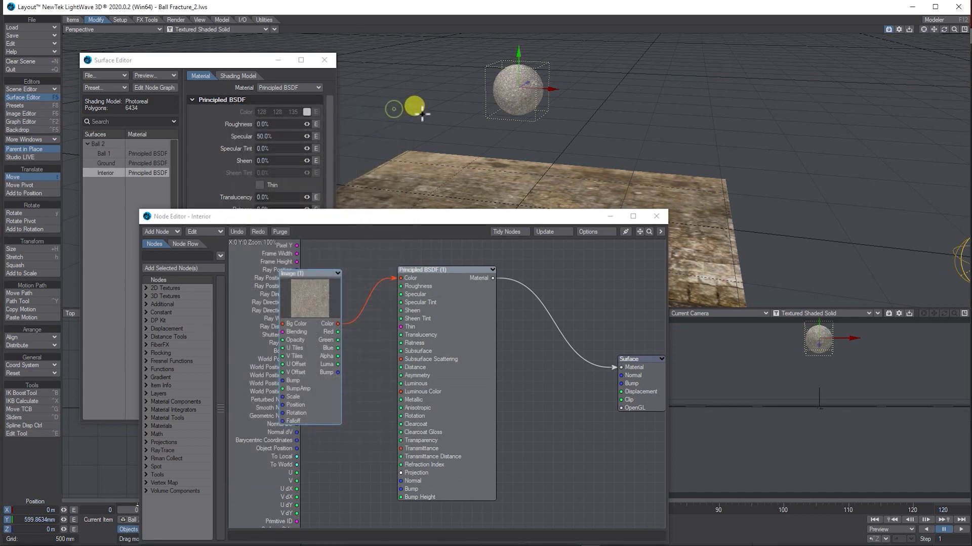
# Set the Interior surface's Roughness to 100% and Specular to 0%, and save all objects
pyautogui.click(655, 217)
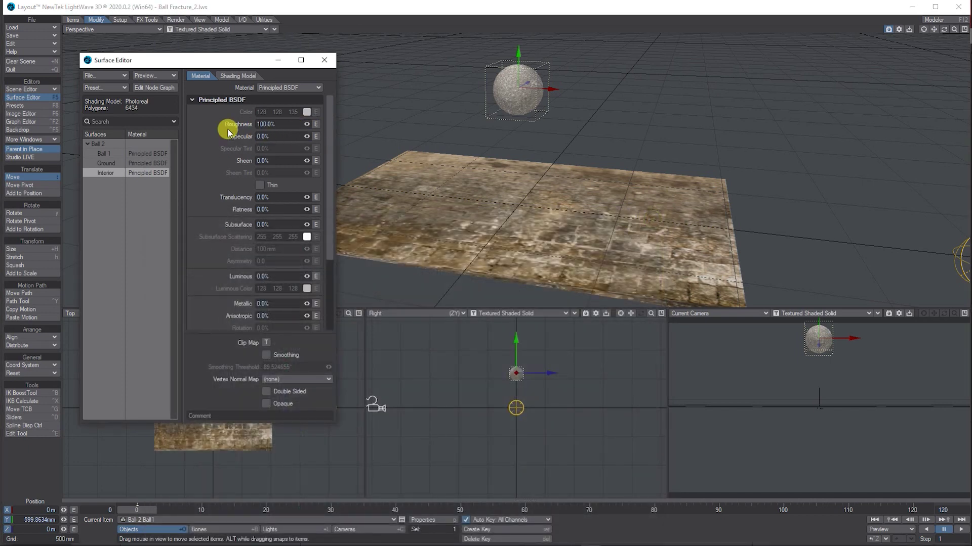
pyautogui.click(323, 61)
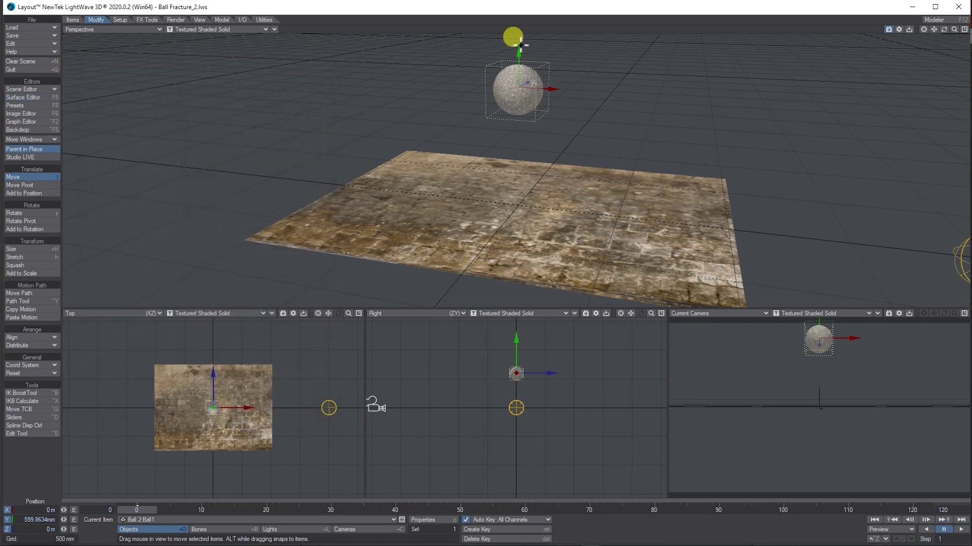
pyautogui.click(17, 35)
pyautogui.click(18, 37)
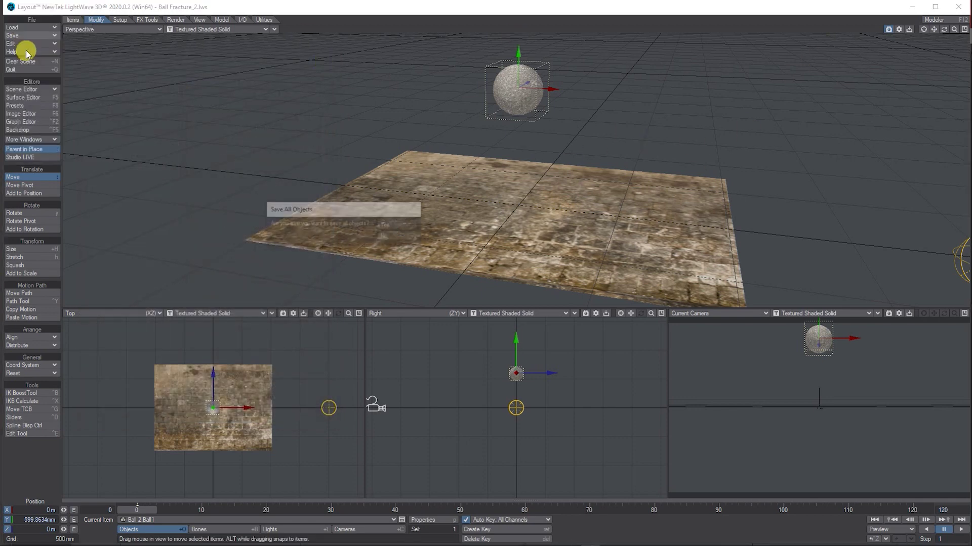
pyautogui.click(392, 224)
pyautogui.click(475, 225)
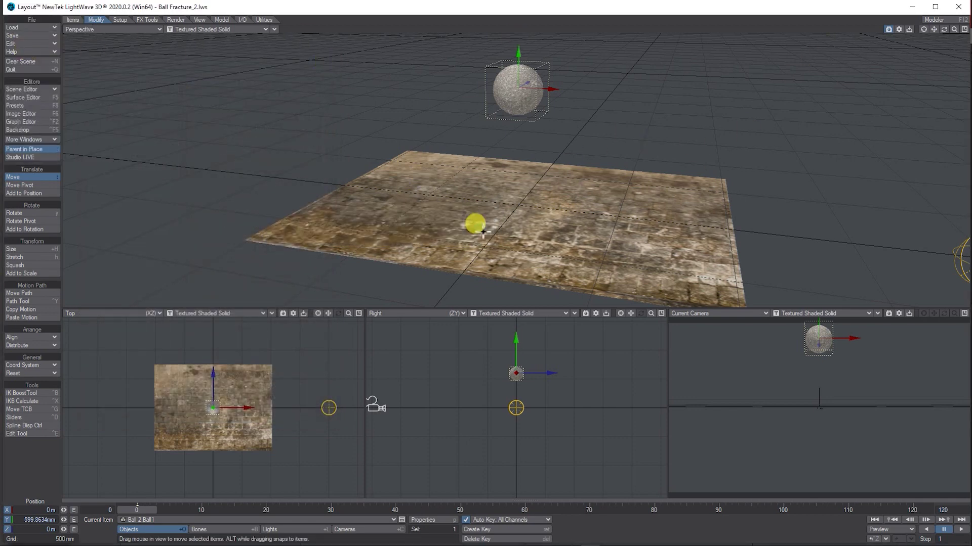
# Open the Bullet dynamics item properties and check the animation's last frame
pyautogui.click(147, 20)
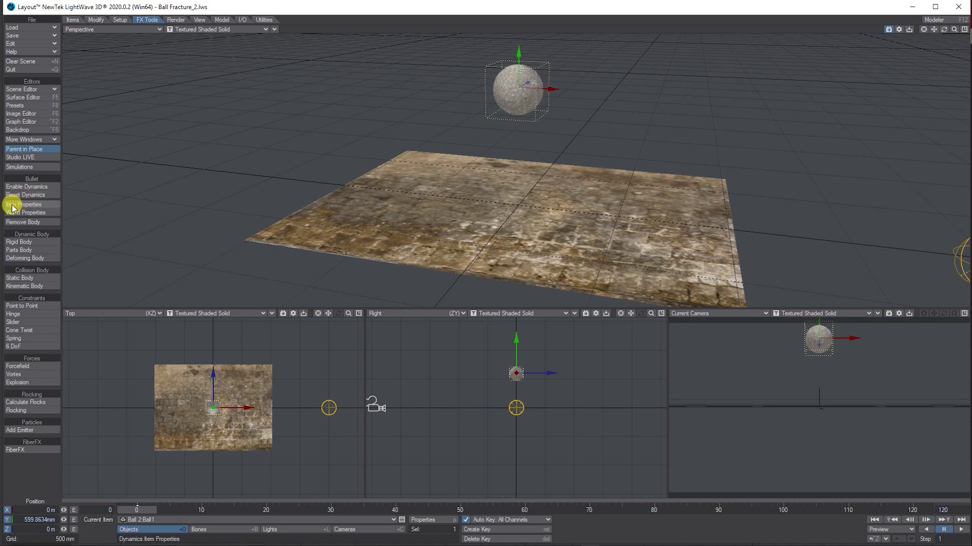
pyautogui.click(32, 207)
pyautogui.moveTo(665, 41); pyautogui.dragTo(105, 66)
pyautogui.click(944, 509)
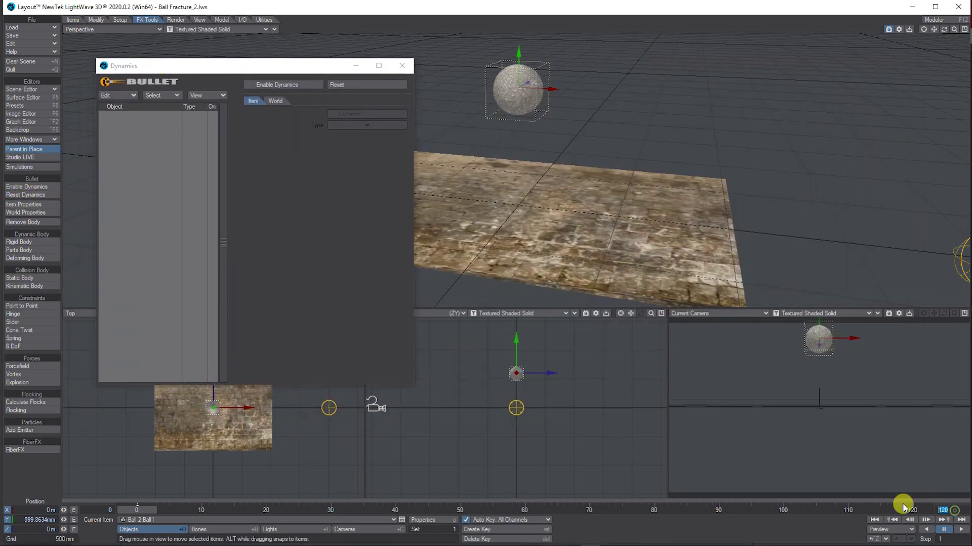
pyautogui.click(944, 504)
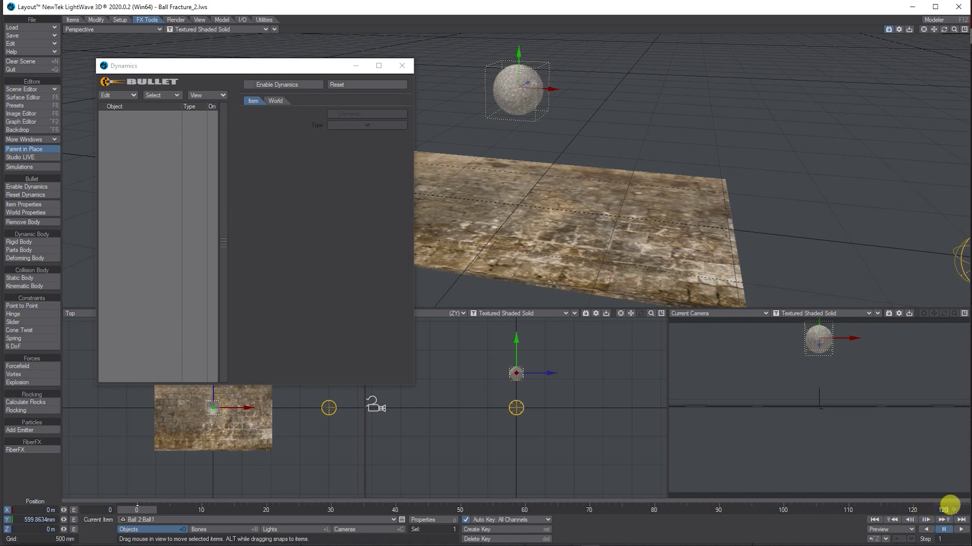
pyautogui.click(944, 508)
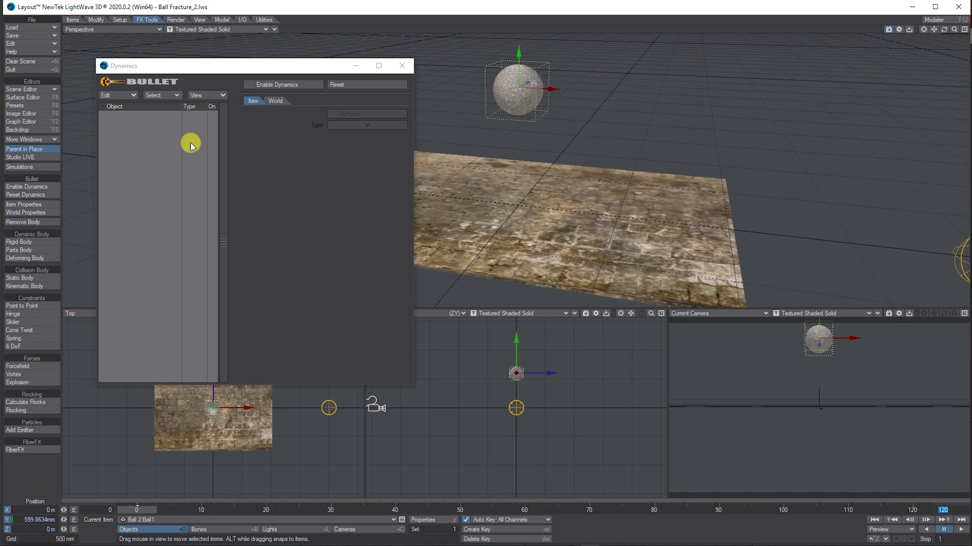
pyautogui.moveTo(188, 66); pyautogui.dragTo(171, 46)
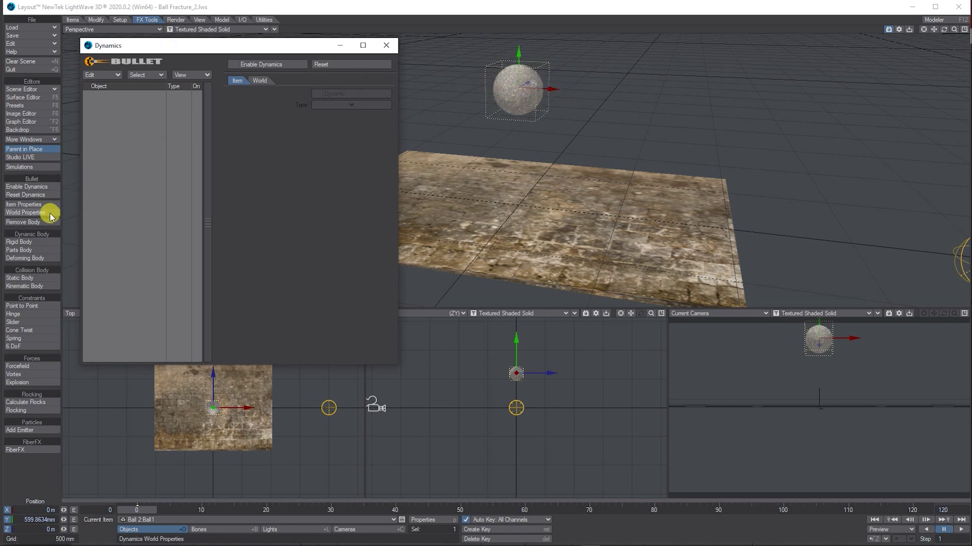
# Make the ball a Parts body with the Convex Pieces shape and the ground a Static body
pyautogui.click(20, 251)
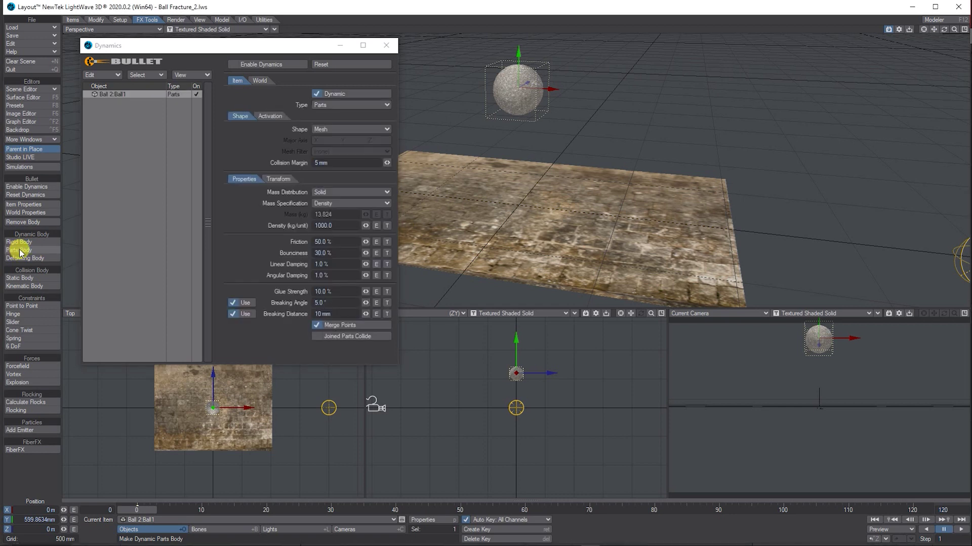
pyautogui.click(604, 240)
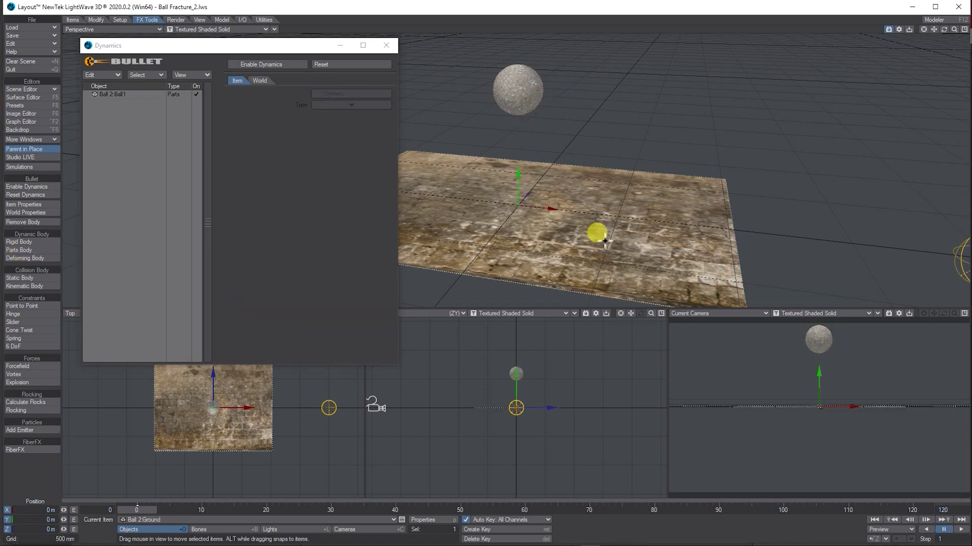
pyautogui.click(21, 278)
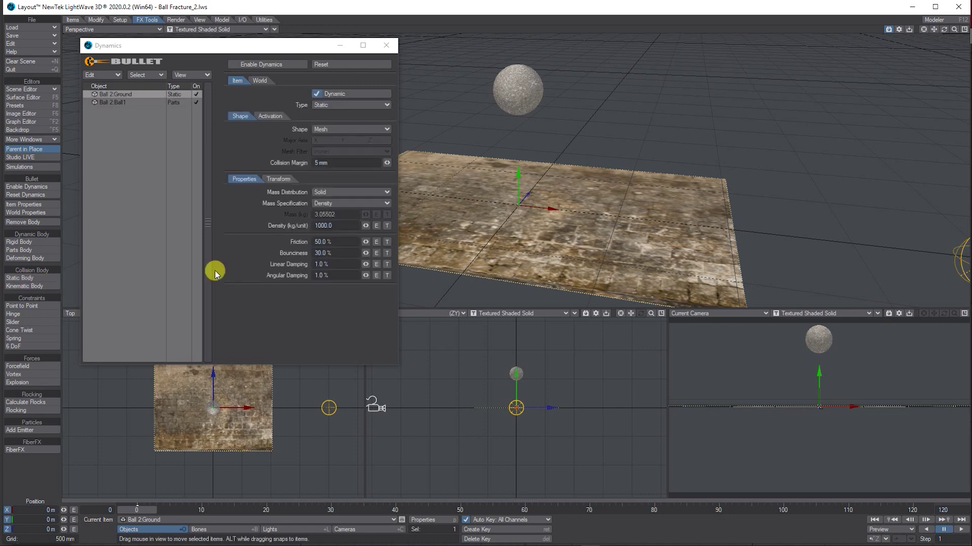
pyautogui.click(116, 102)
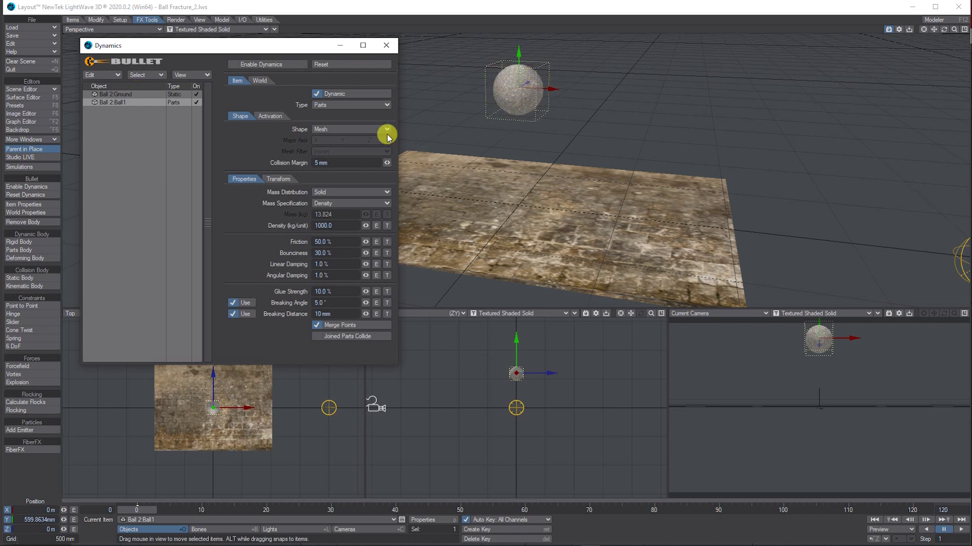
pyautogui.click(341, 130)
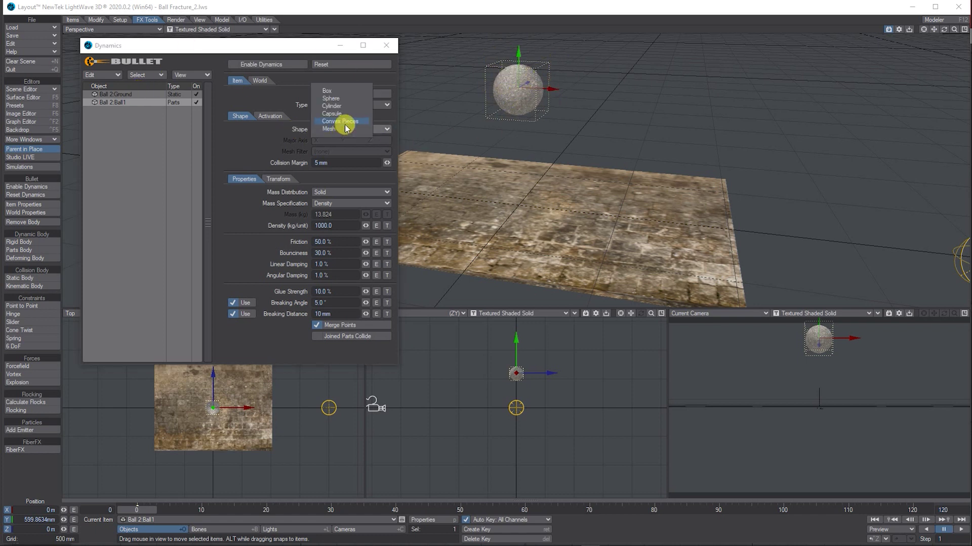
pyautogui.click(344, 123)
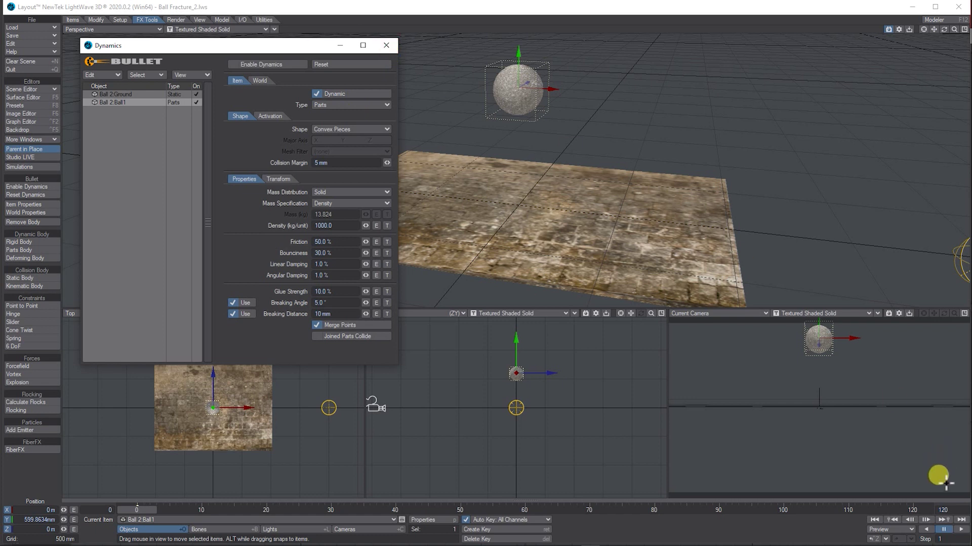
# Go to frame 120 and enable dynamics to calculate the ball's fracture simulation
pyautogui.click(919, 511)
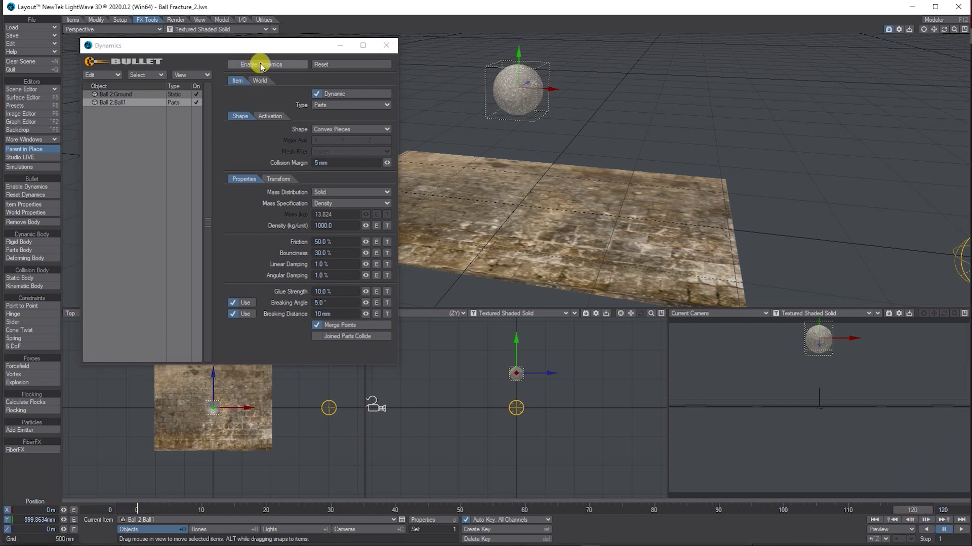
pyautogui.click(918, 508)
pyautogui.click(253, 65)
pyautogui.click(586, 473)
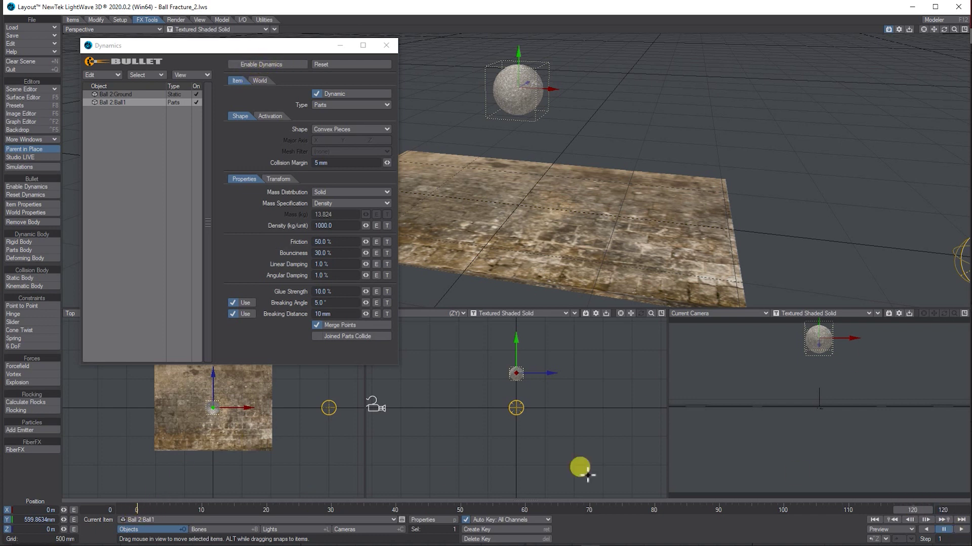
pyautogui.click(256, 66)
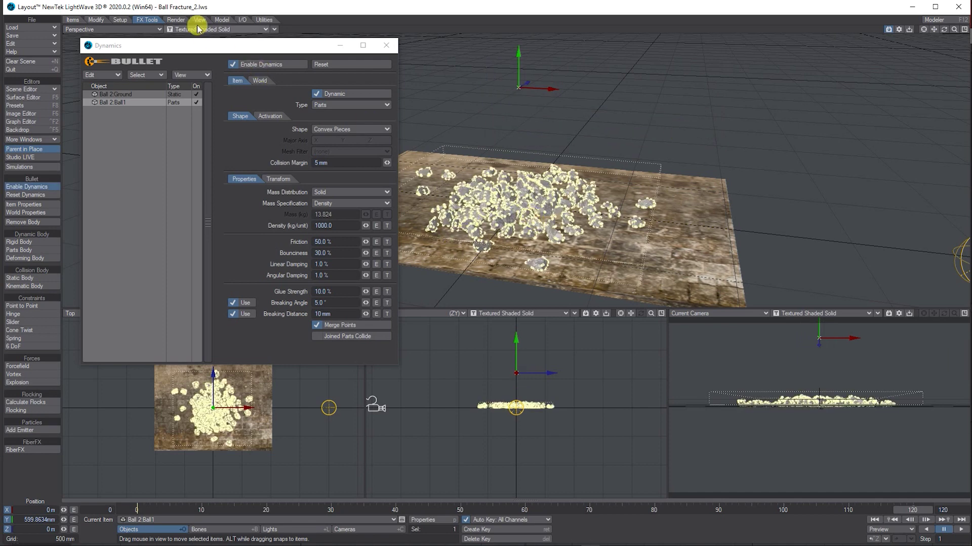
# Play the fracture simulation from frame 0 and scrub through the fall and shattering of the ball
pyautogui.click(141, 512)
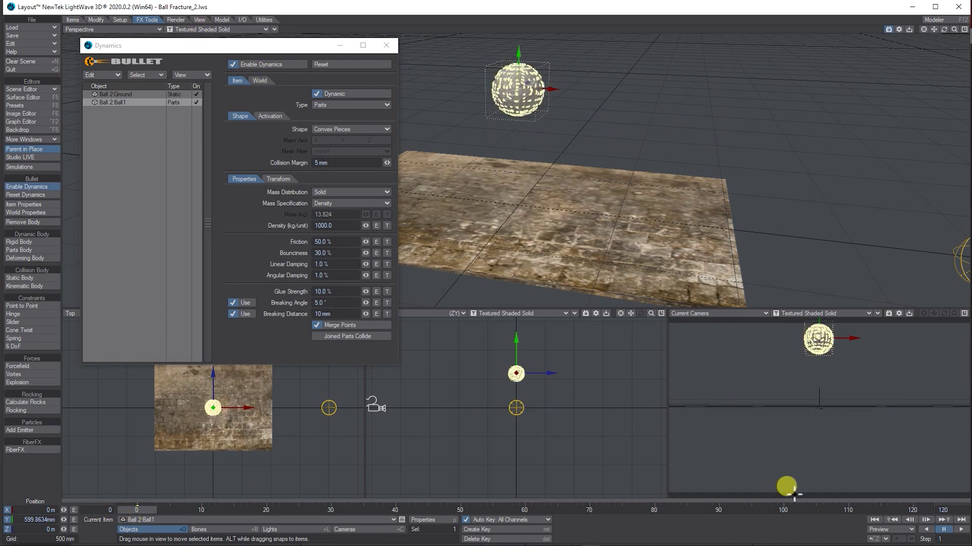
pyautogui.click(961, 530)
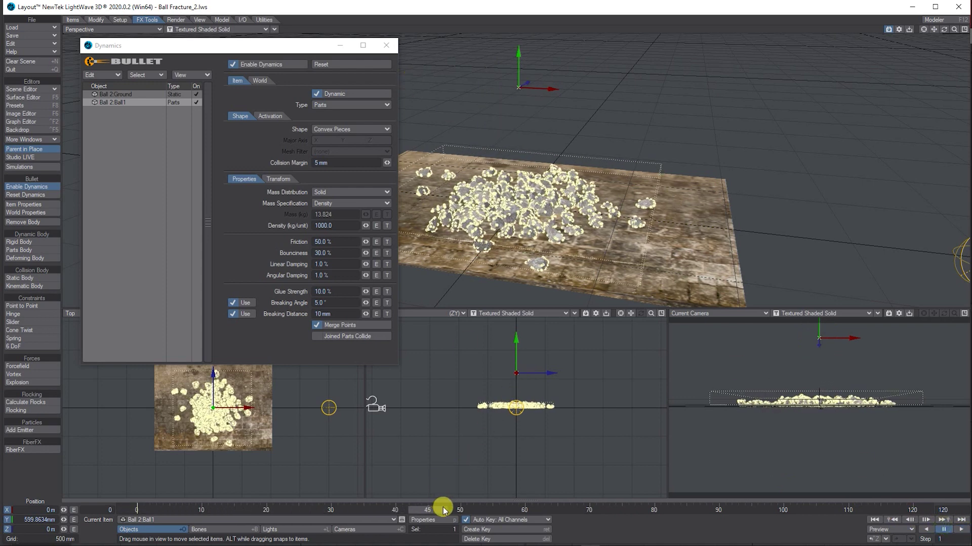
pyautogui.moveTo(432, 510)
pyautogui.mouseDown()
pyautogui.moveTo(518, 510)
pyautogui.moveTo(136, 510)
pyautogui.mouseUp()
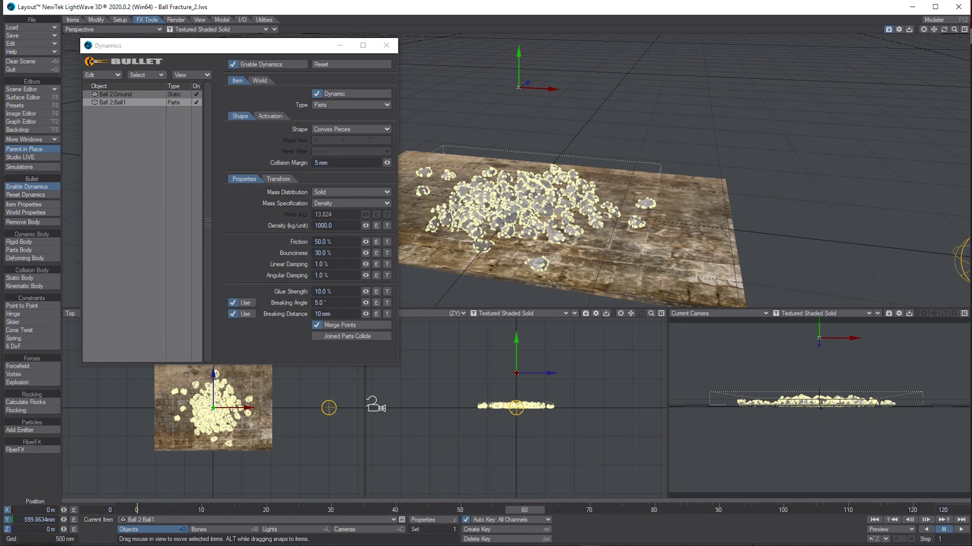
# Inspect the shattered pieces up close with a VPR render in the Perspective view, and return it to Textured Shaded Solid
pyautogui.click(245, 48)
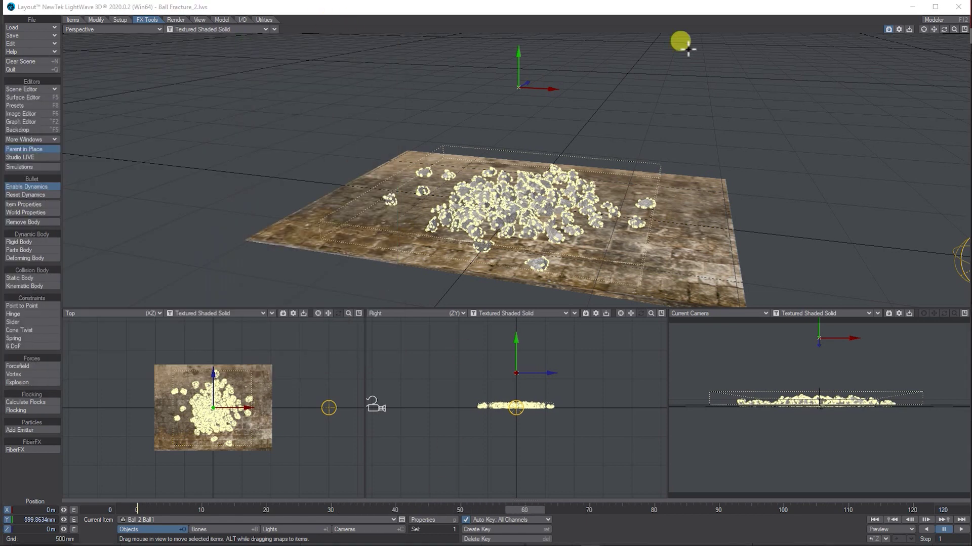
pyautogui.moveTo(957, 32); pyautogui.dragTo(451, 28)
pyautogui.click(186, 31)
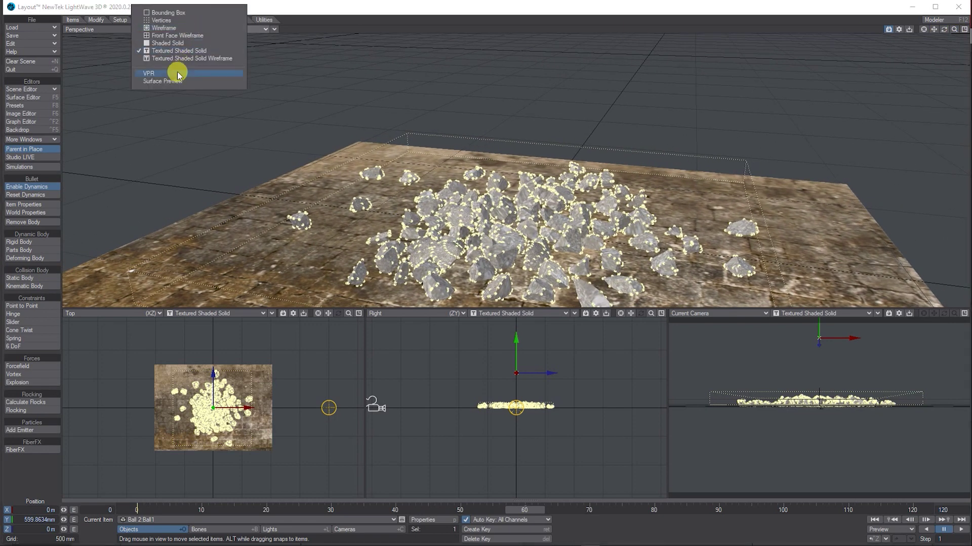
pyautogui.click(177, 71)
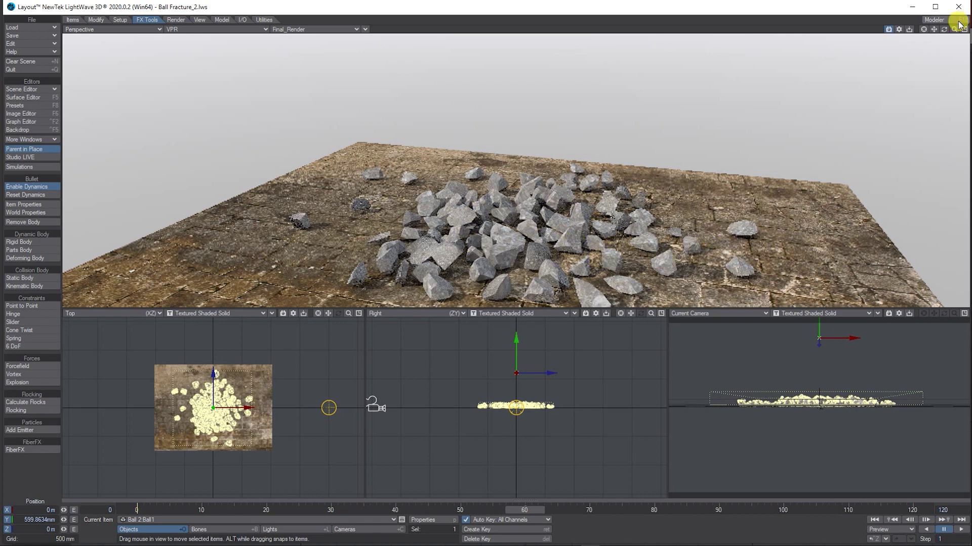
pyautogui.moveTo(953, 34); pyautogui.dragTo(953, 35)
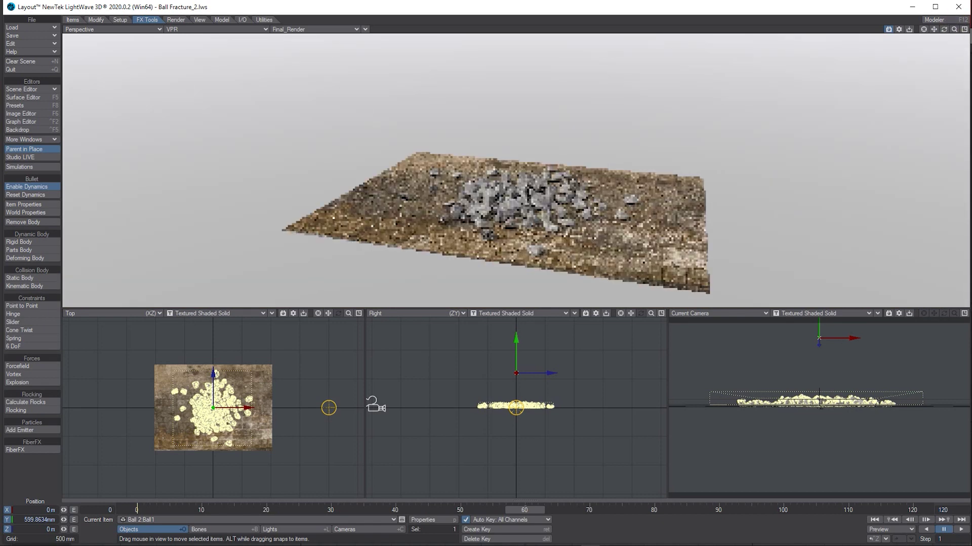
pyautogui.click(195, 31)
pyautogui.click(193, 49)
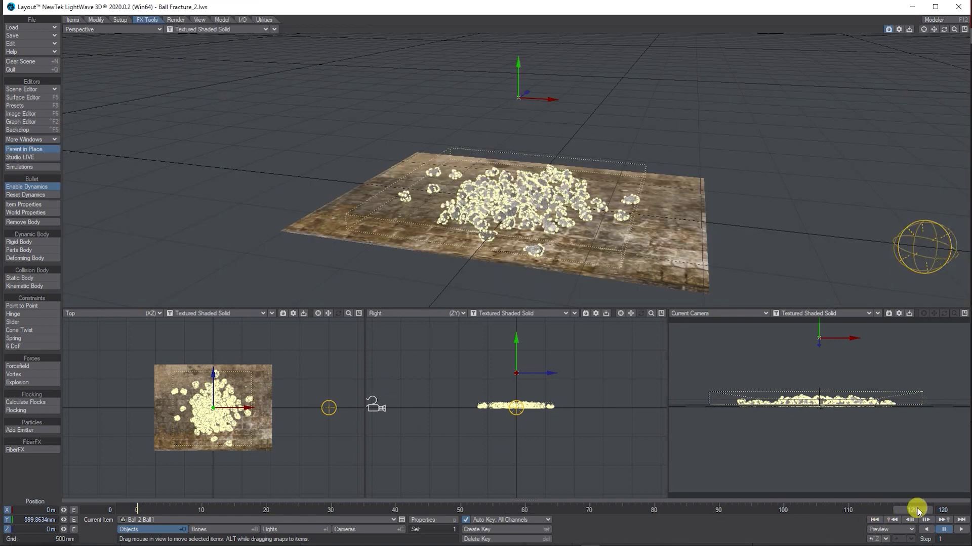
# Return the timeline to frame 0 and turn off the Bullet dynamics
pyautogui.moveTo(921, 511); pyautogui.dragTo(137, 509)
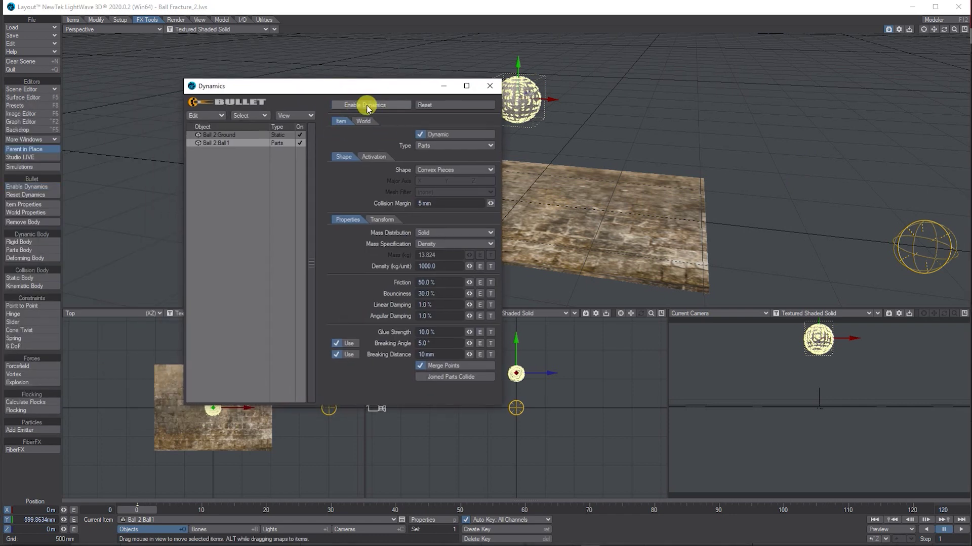
pyautogui.moveTo(369, 89); pyautogui.dragTo(330, 90)
pyautogui.click(450, 87)
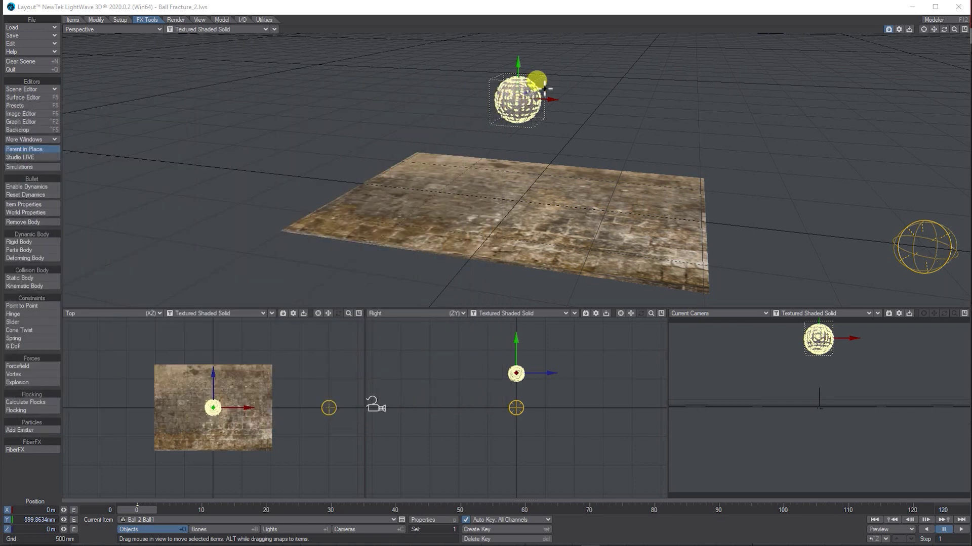
# Make one clone of the fractured ball and raise it above the original to a Y position of about 933 mm
pyautogui.click(72, 20)
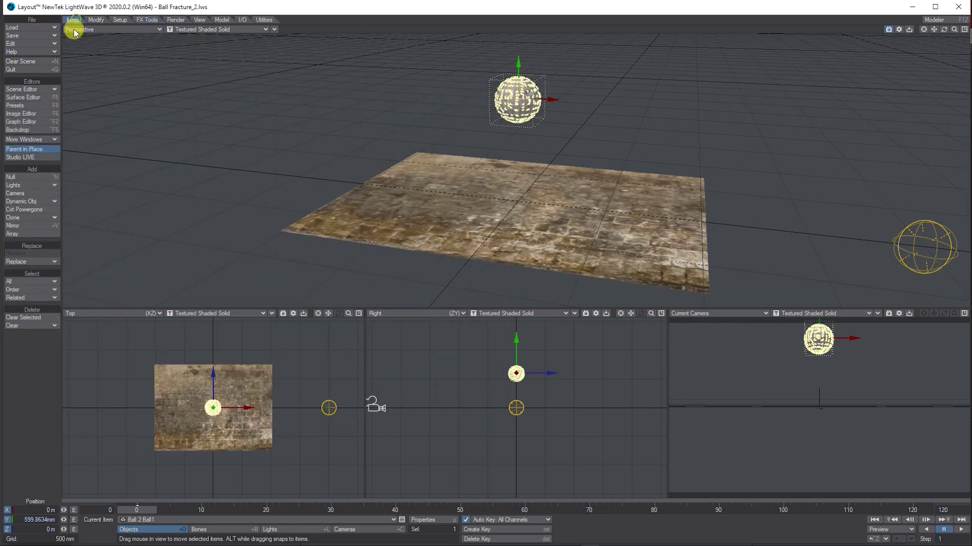
pyautogui.click(23, 218)
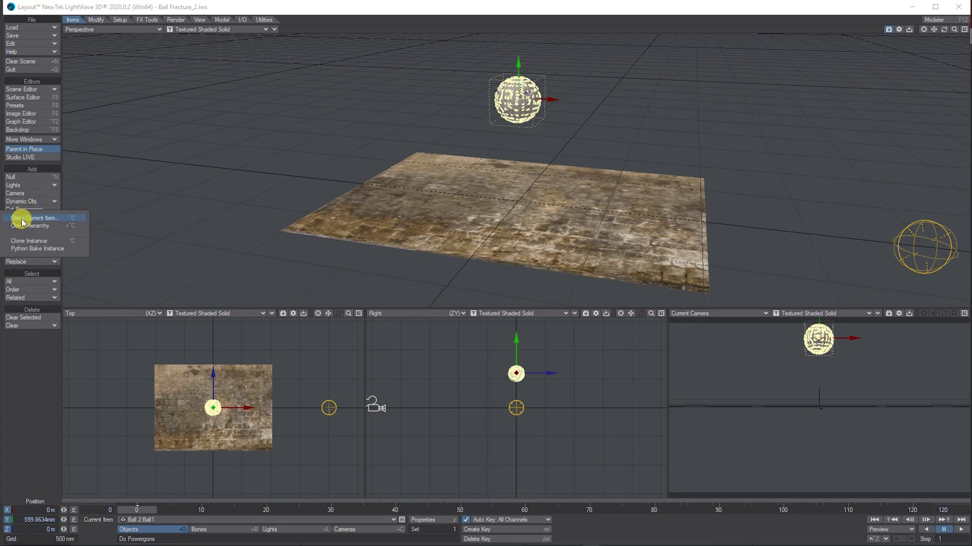
pyautogui.click(53, 220)
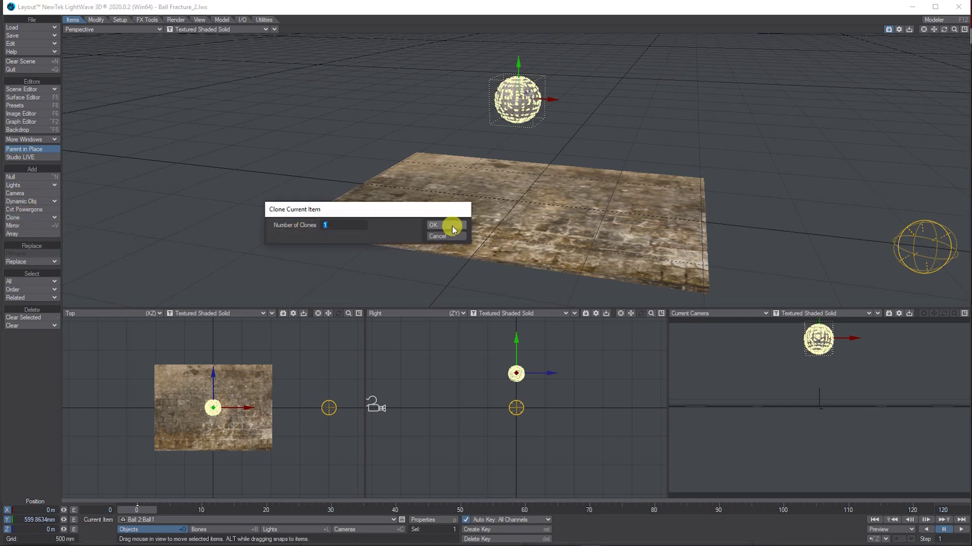
pyautogui.click(452, 226)
pyautogui.moveTo(213, 407); pyautogui.dragTo(213, 377, button='right')
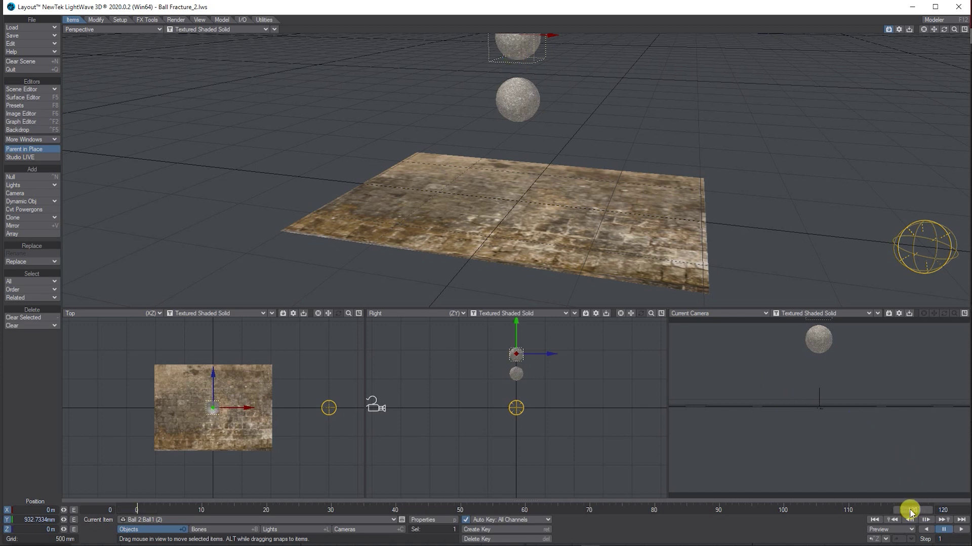
# Go to frame 120 and enable dynamics to calculate the simulation with both balls
pyautogui.hotkey('ctrl', 'd')
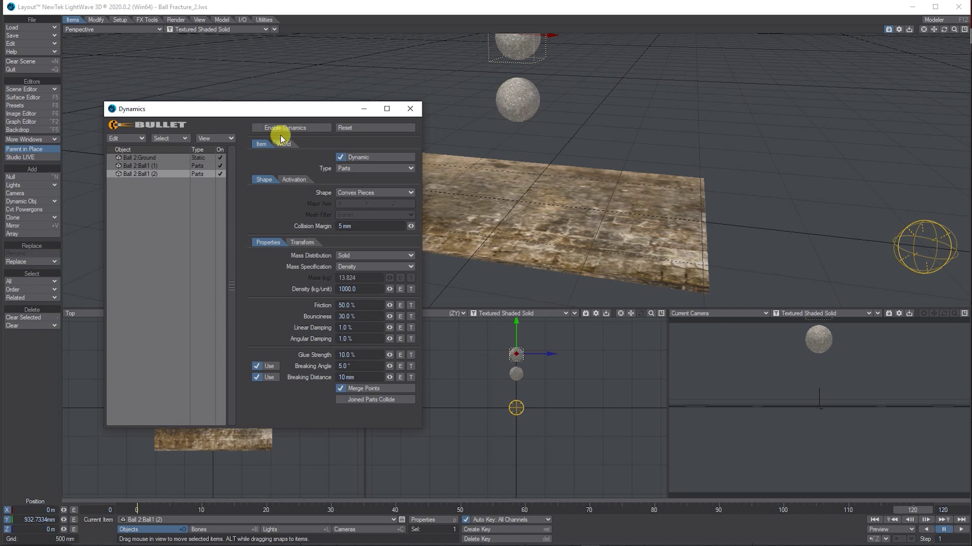
pyautogui.click(282, 131)
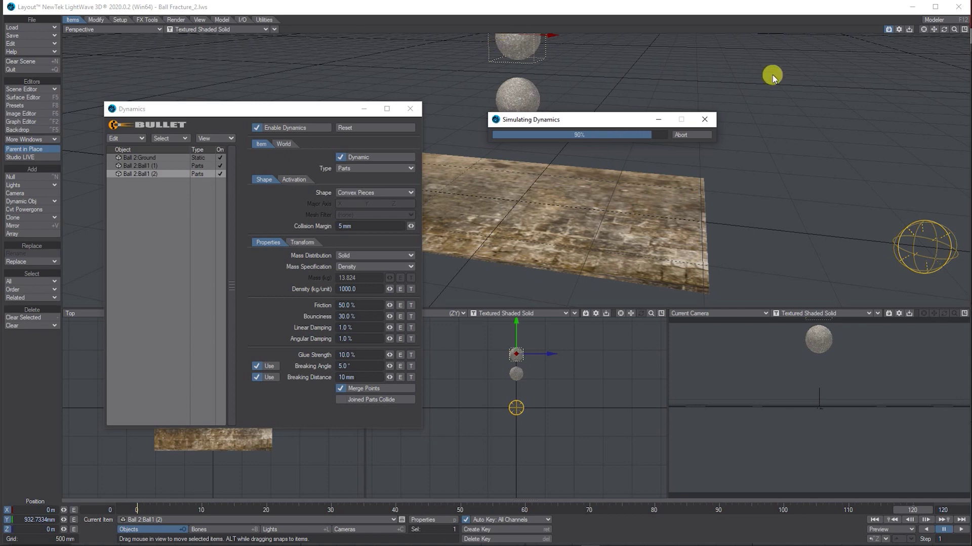
pyautogui.moveTo(270, 111); pyautogui.dragTo(123, 99)
# Play the two-ball simulation from frame 0, go back to frame 15 and examine the rubble pile up close with the balls deselected
pyautogui.click(137, 509)
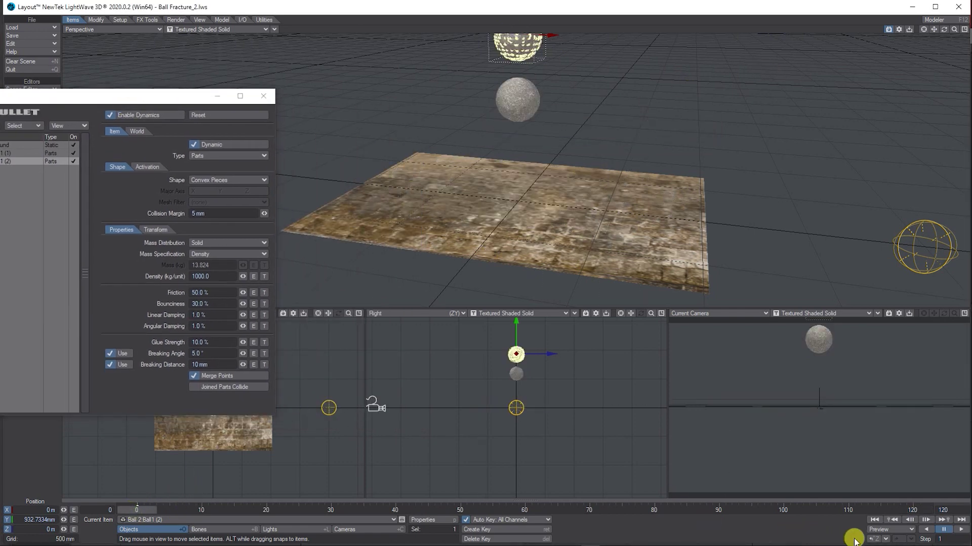
pyautogui.click(961, 530)
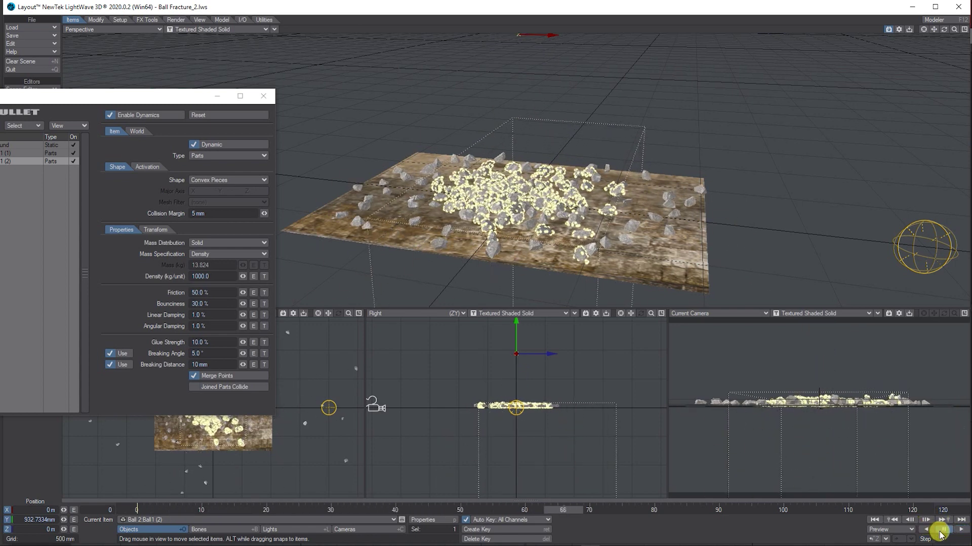
pyautogui.moveTo(566, 510); pyautogui.dragTo(233, 510)
pyautogui.click(702, 215)
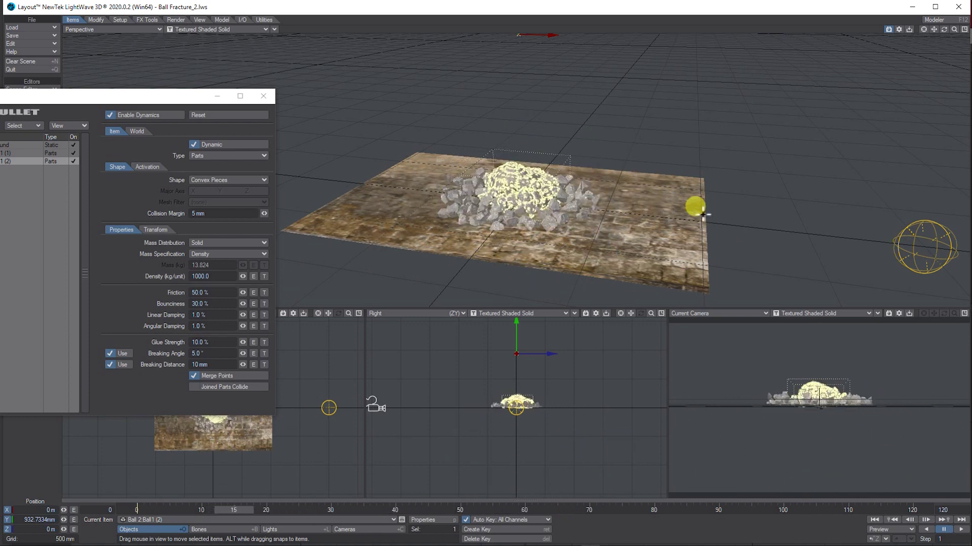
pyautogui.click(670, 220)
pyautogui.moveTo(954, 29); pyautogui.dragTo(567, 154)
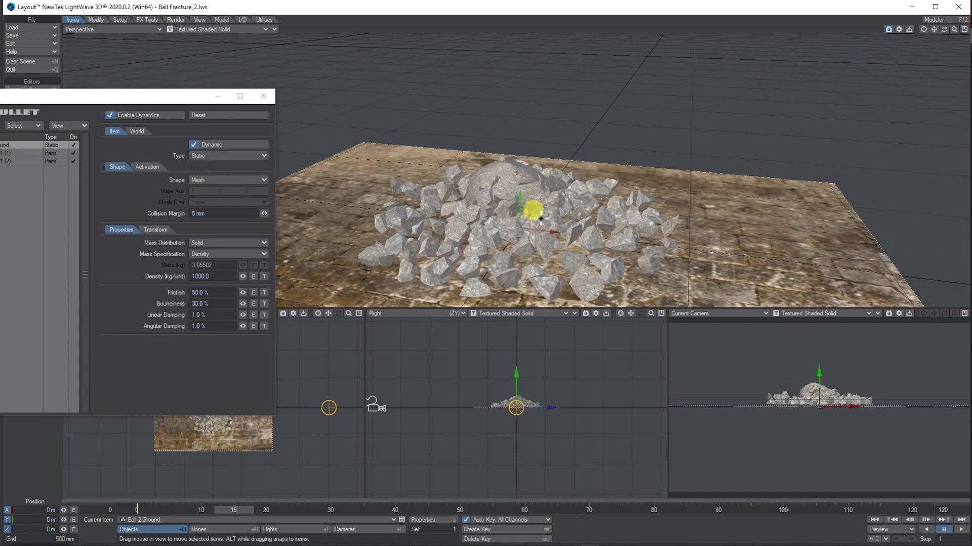
pyautogui.moveTo(953, 31); pyautogui.dragTo(466, 208)
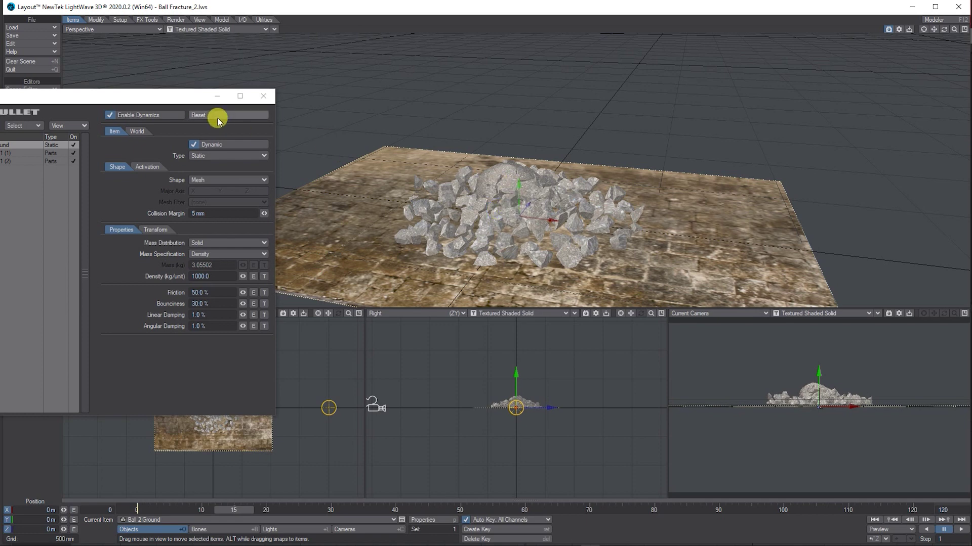
# Select both fractured balls and save them in their frame 15 shape as transformed objects named Rubble 1
pyautogui.moveTo(150, 101); pyautogui.dragTo(248, 53)
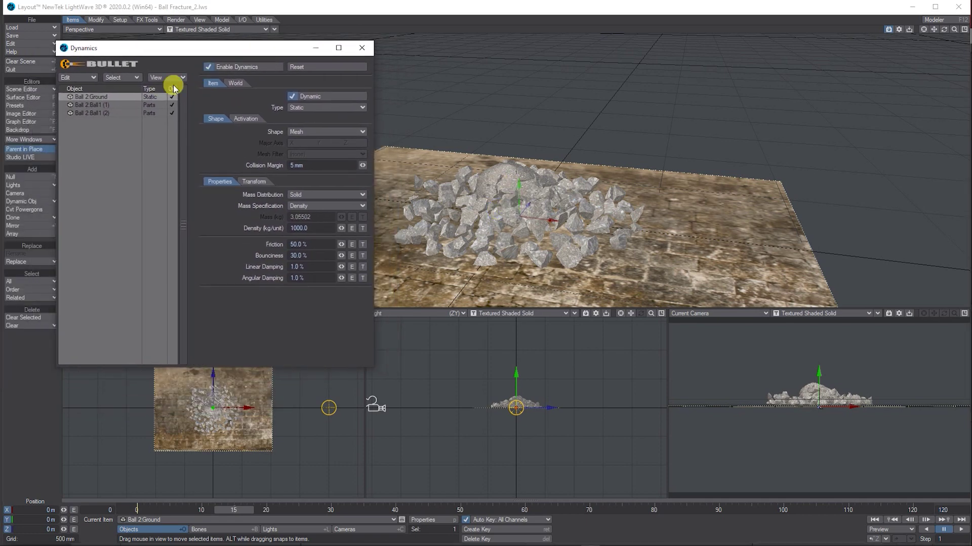
pyautogui.click(109, 104)
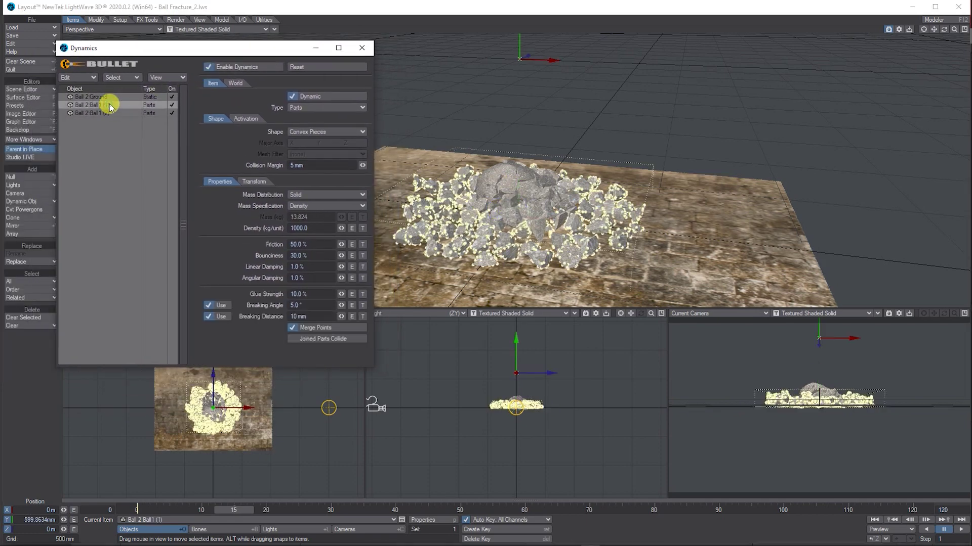
pyautogui.click(364, 49)
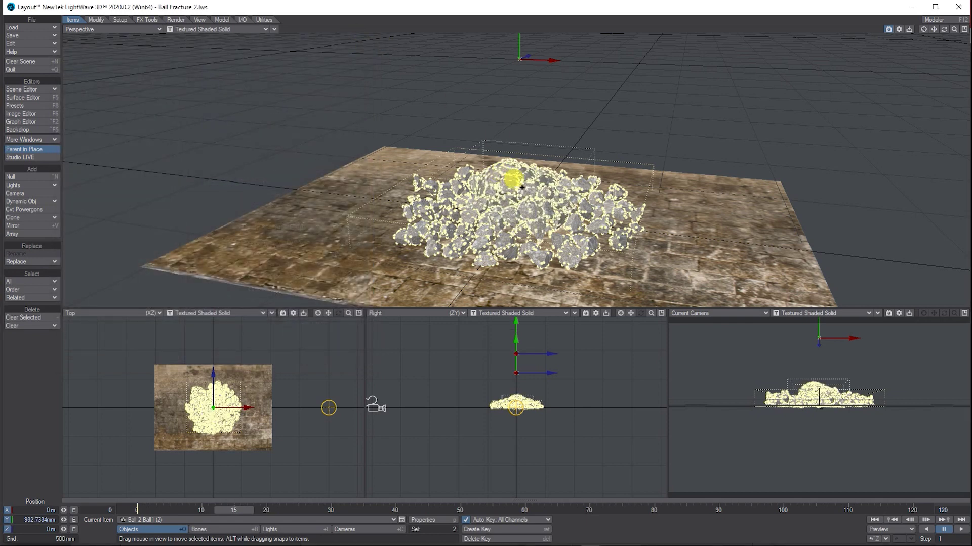
pyautogui.moveTo(943, 29)
pyautogui.mouseDown()
pyautogui.moveTo(962, 30)
pyautogui.moveTo(933, 29)
pyautogui.mouseUp()
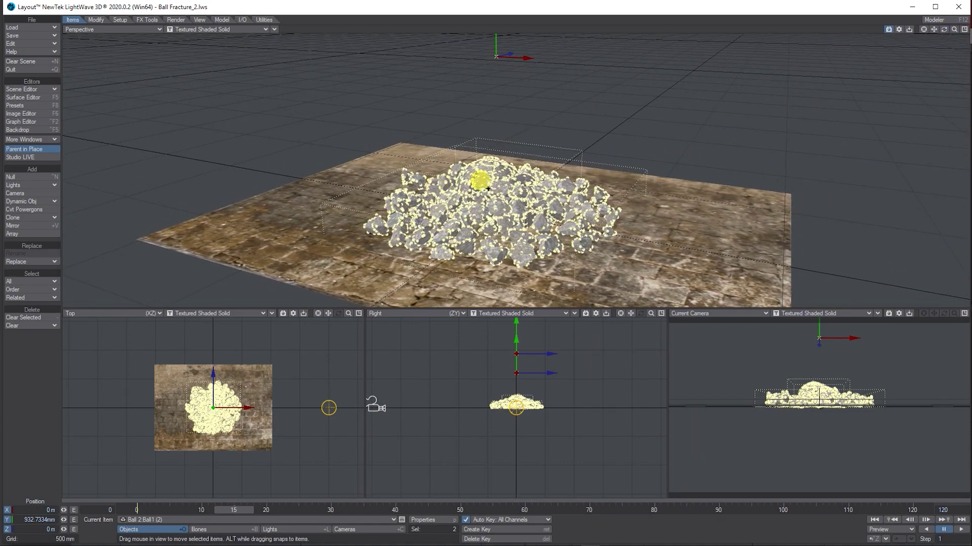
pyautogui.click(25, 36)
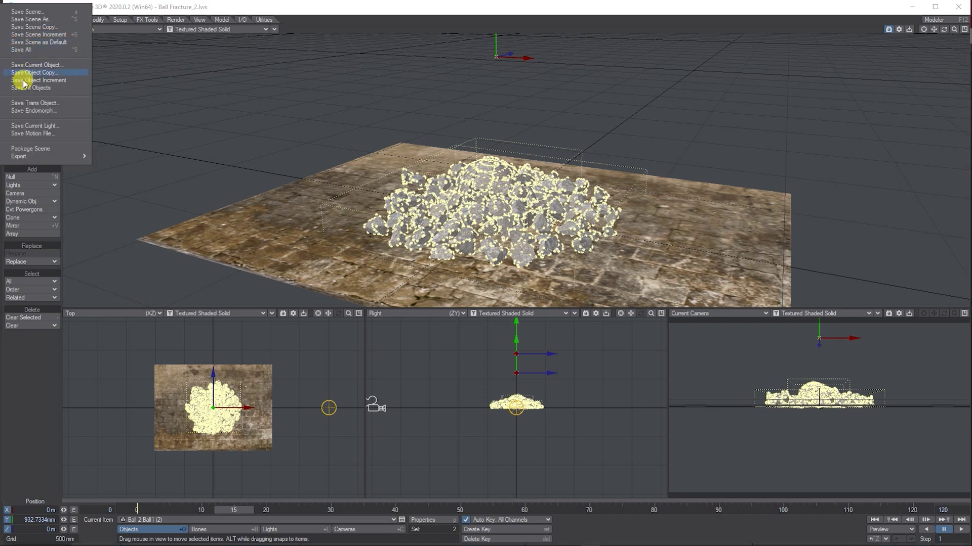
pyautogui.click(48, 104)
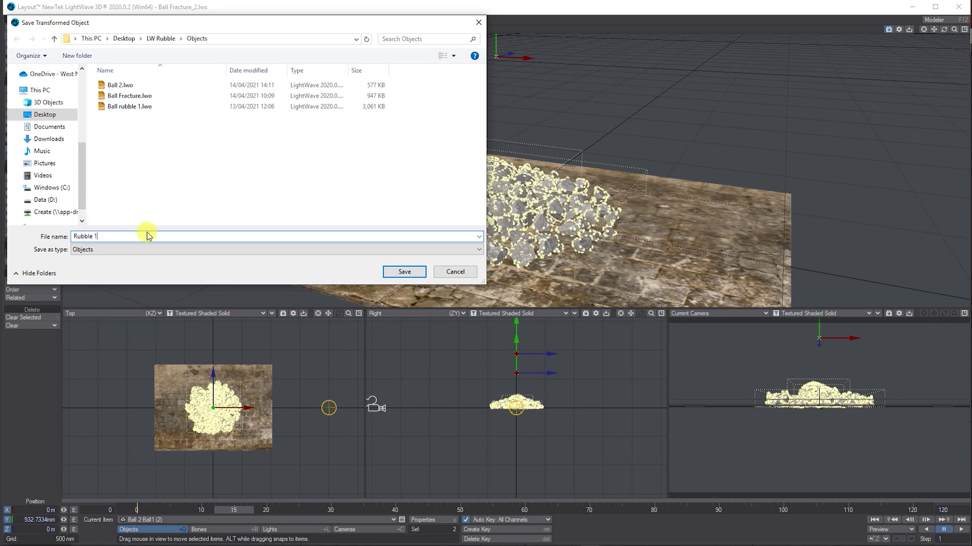
pyautogui.click(410, 271)
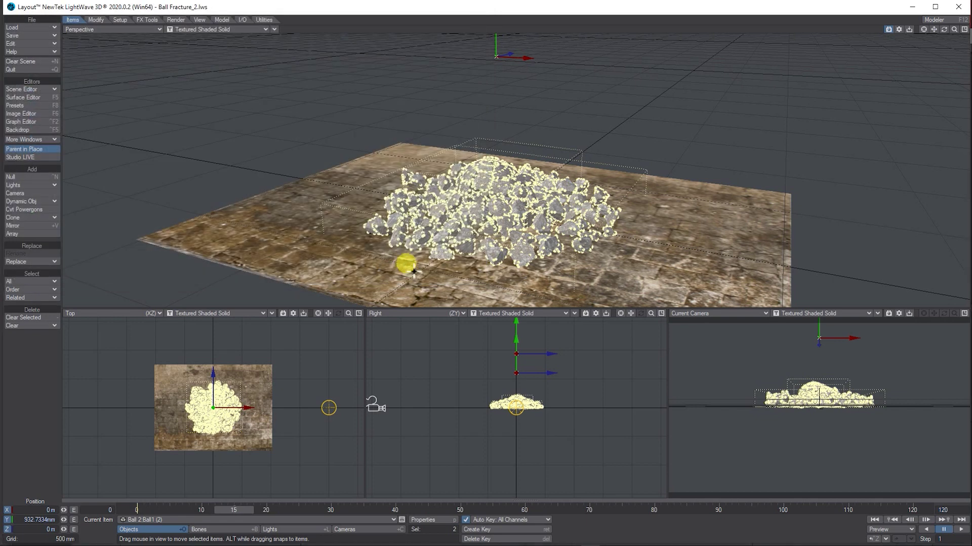
# Switch to Modeler, load the saved object Rubble 1_1.lwo and view its pieces in Perspective
pyautogui.click(936, 21)
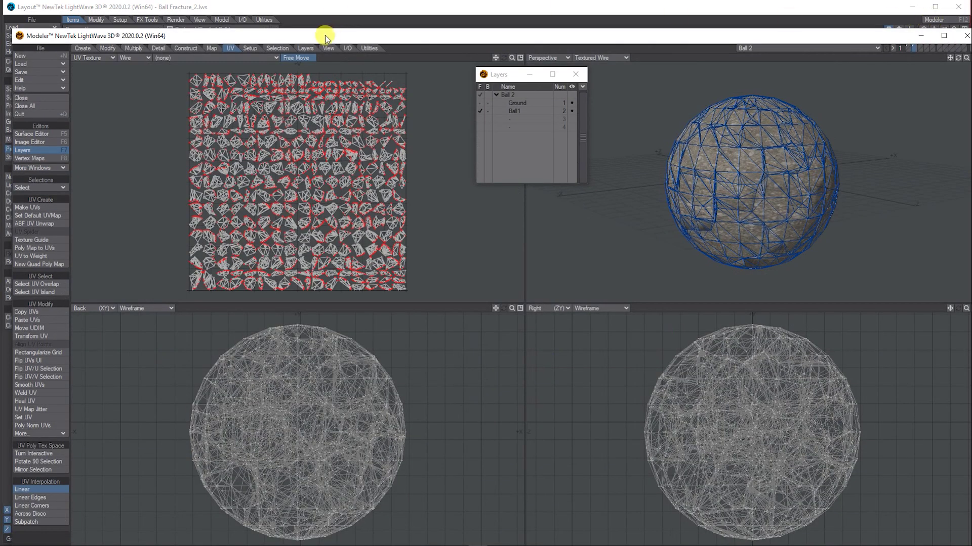
pyautogui.moveTo(325, 37); pyautogui.dragTo(314, 4)
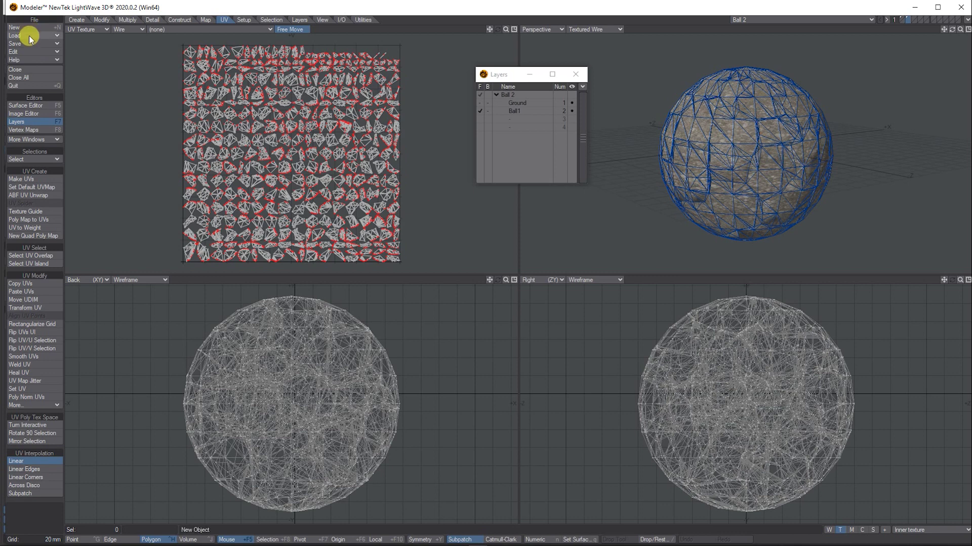
pyautogui.click(29, 35)
pyautogui.click(27, 35)
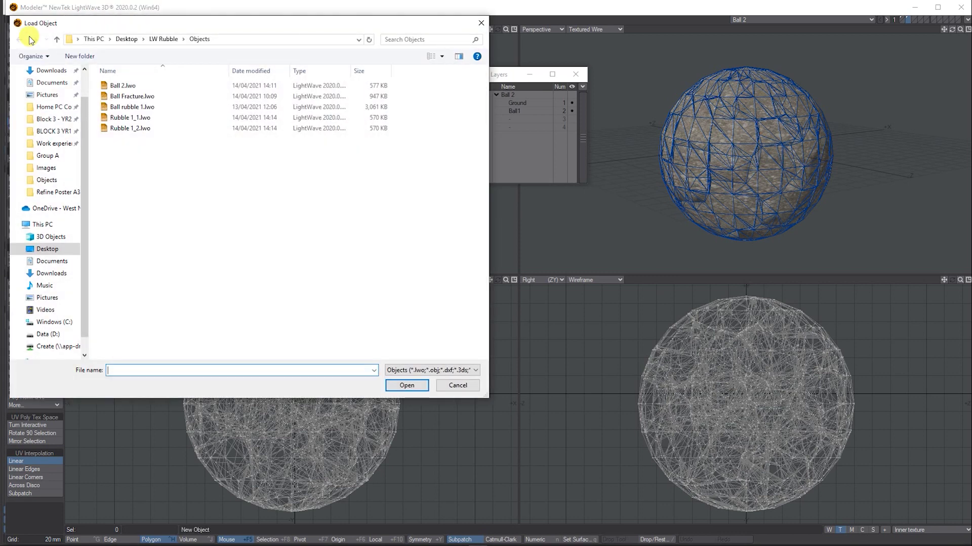
pyautogui.click(140, 118)
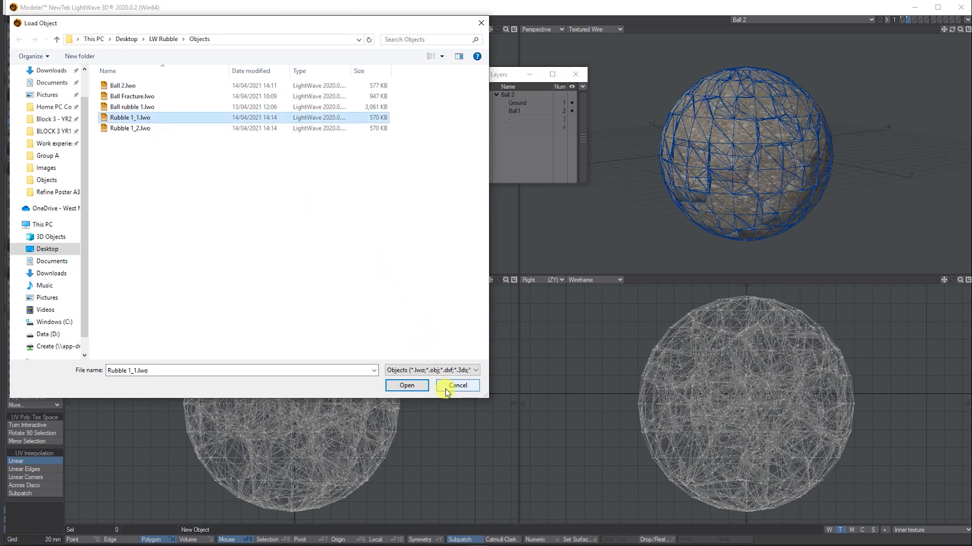
pyautogui.click(406, 386)
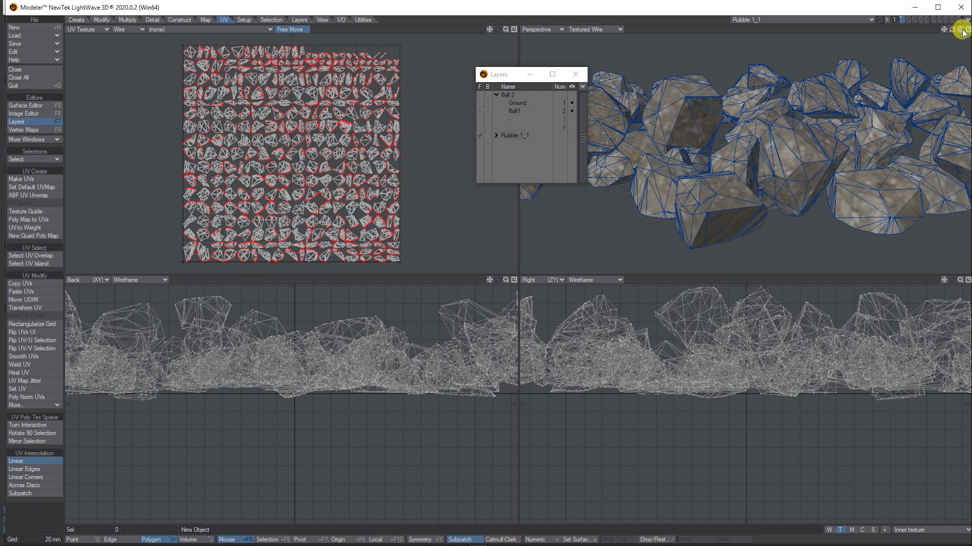
pyautogui.moveTo(961, 32); pyautogui.dragTo(951, 28)
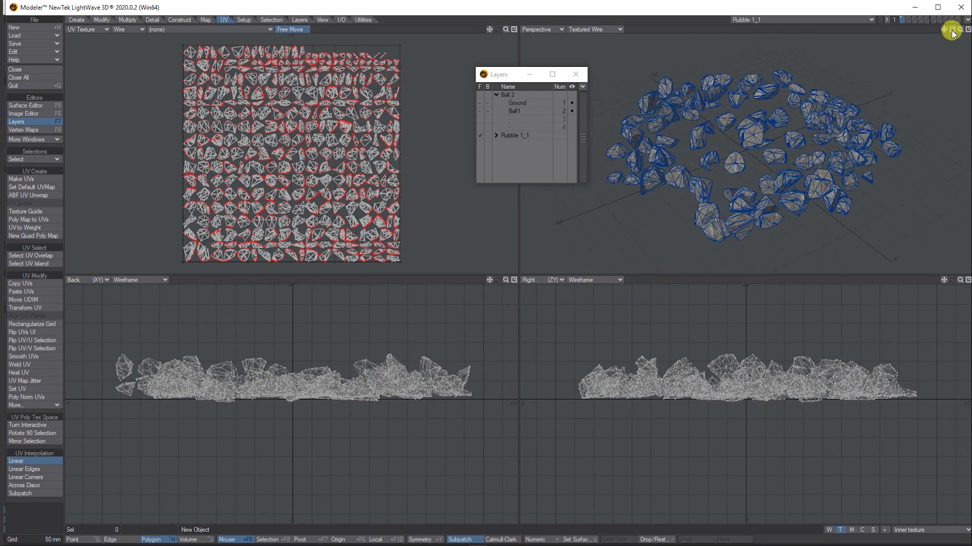
# Load the second saved object, Rubble 1_2.lwo, and view it in Perspective
pyautogui.click(28, 35)
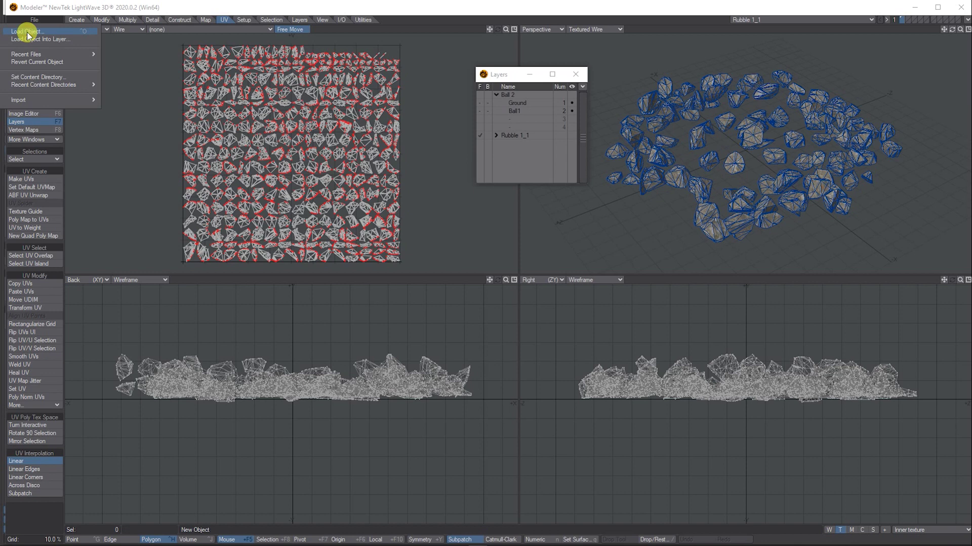
pyautogui.click(28, 32)
pyautogui.click(131, 128)
pyautogui.click(407, 387)
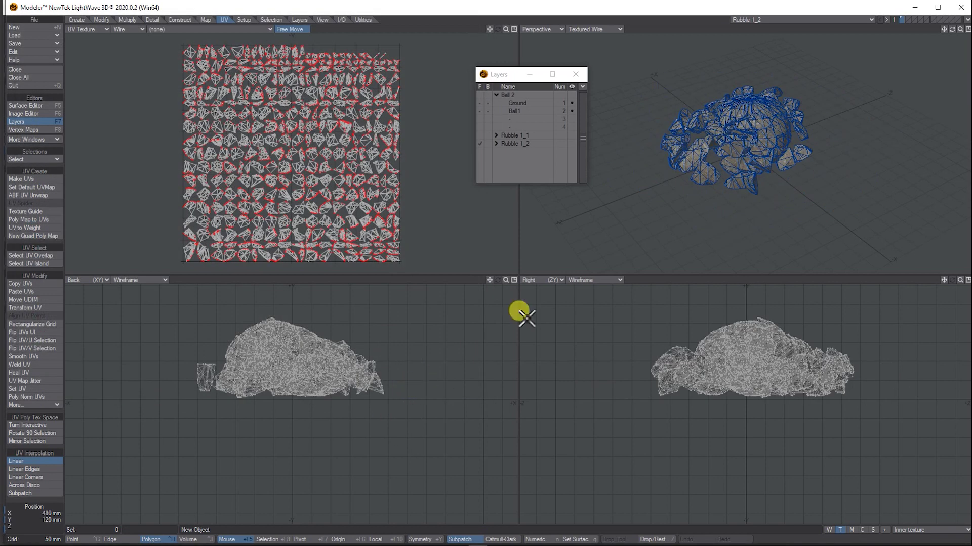
pyautogui.moveTo(951, 30); pyautogui.dragTo(924, 30)
# Cut the geometry out of the Rubble 1_2 layer, paste it into the Rubble 1_1 layer and deselect it
pyautogui.click(496, 144)
pyautogui.click(497, 135)
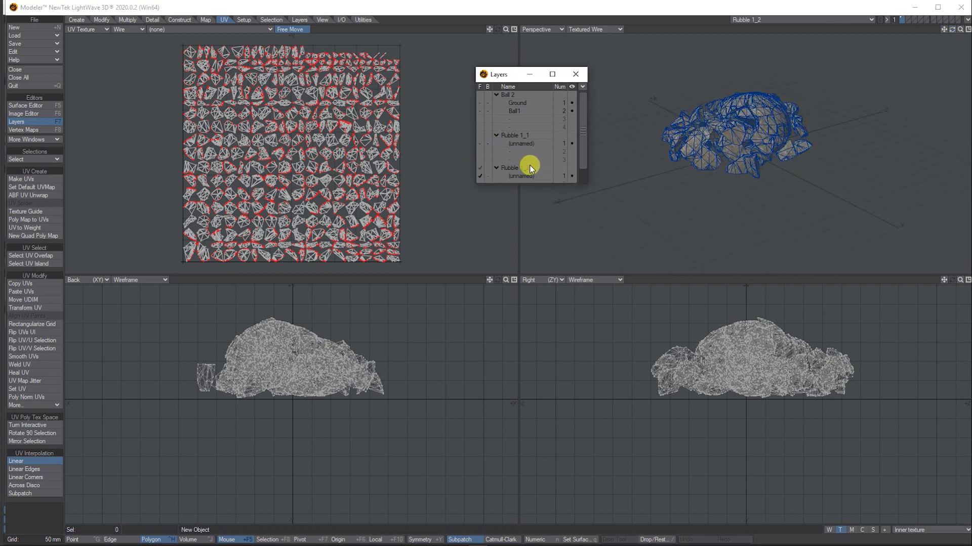
pyautogui.click(523, 176)
pyautogui.click(518, 169)
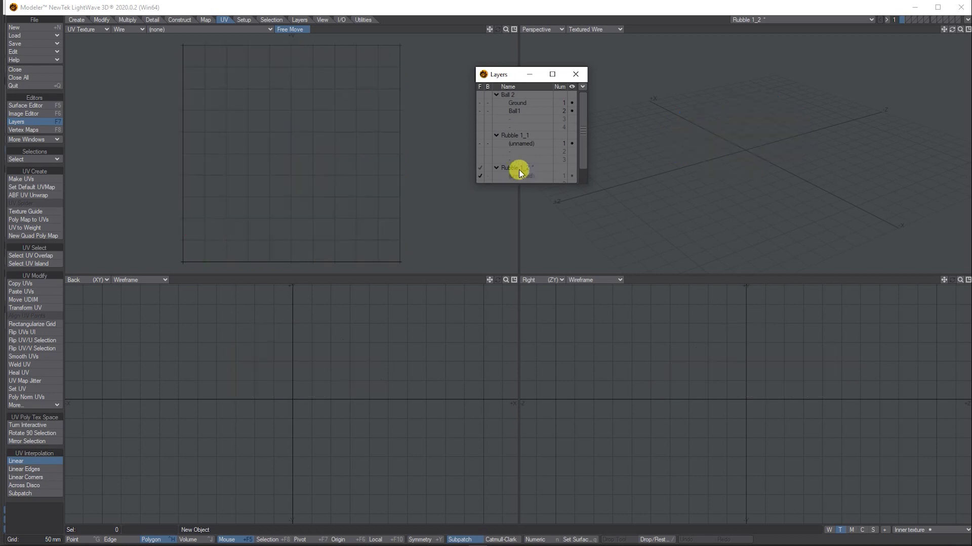
pyautogui.click(520, 145)
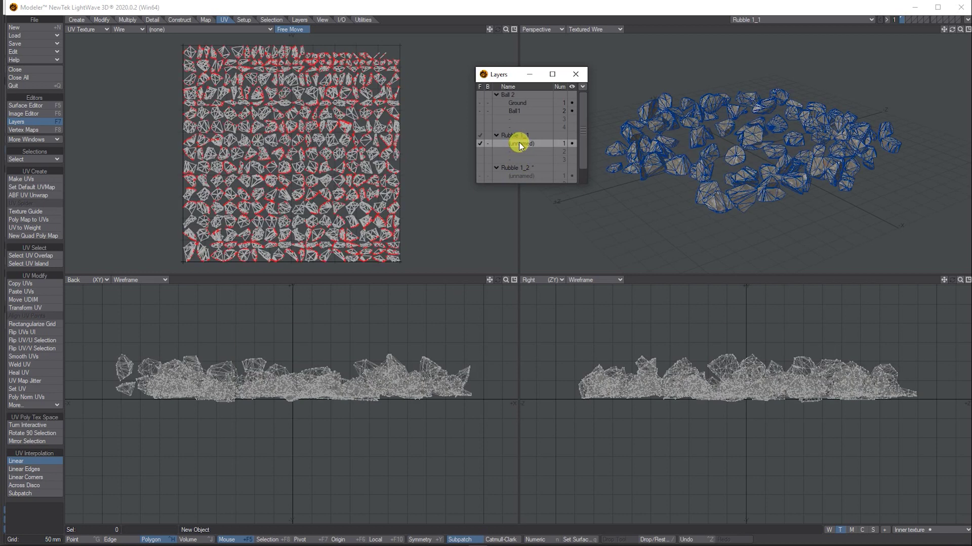
pyautogui.doubleClick(519, 145)
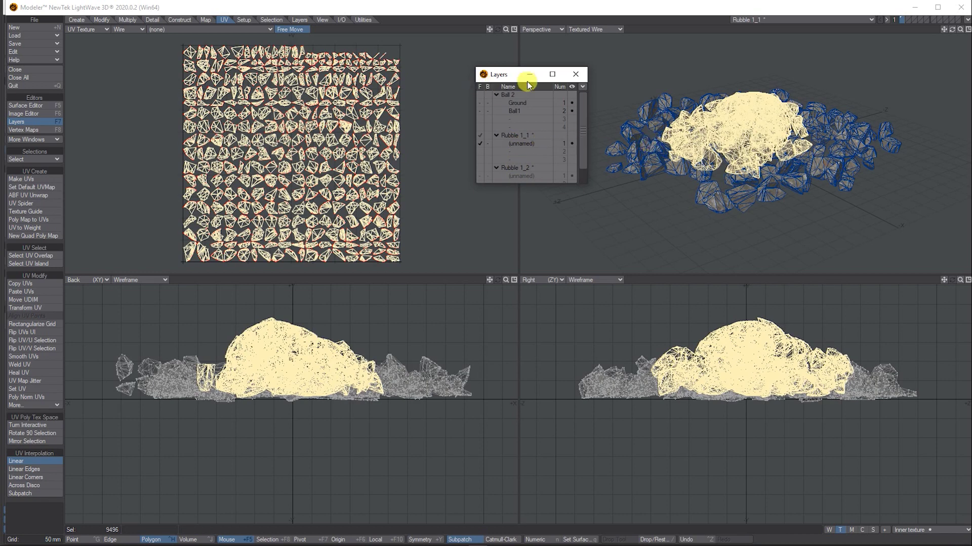
pyautogui.click(806, 152)
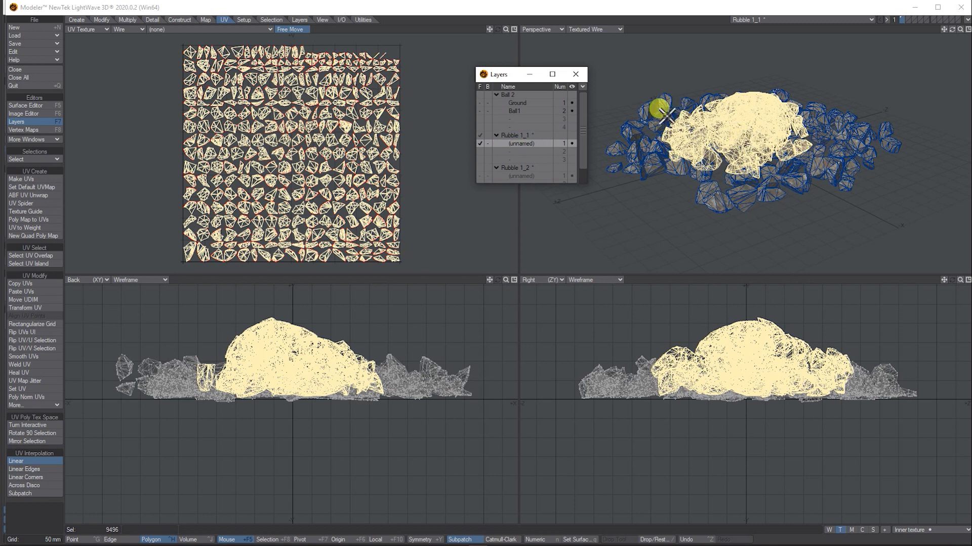
pyautogui.click(660, 108)
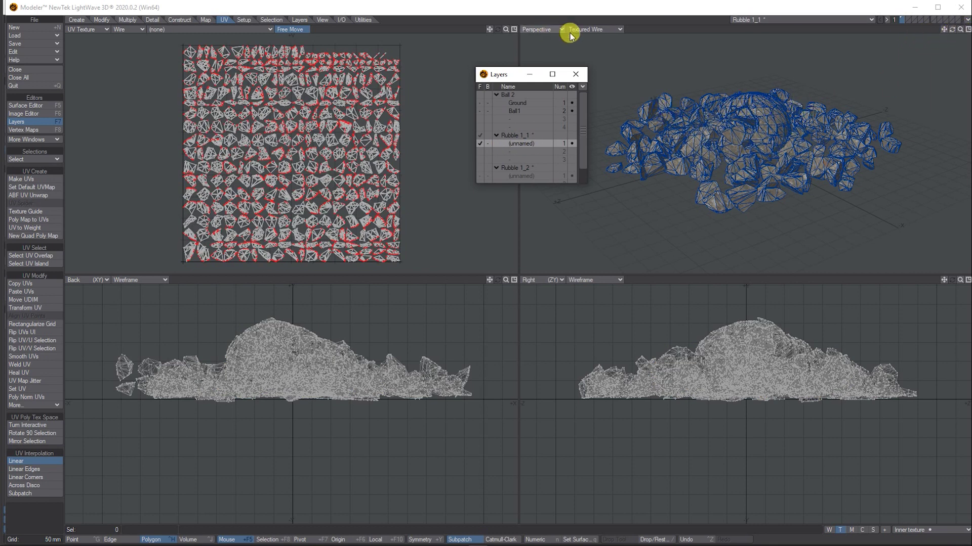
# Set the Perspective view to Texture shading and examine the combined rubble pile enlarged from several angles
pyautogui.click(620, 30)
pyautogui.click(581, 69)
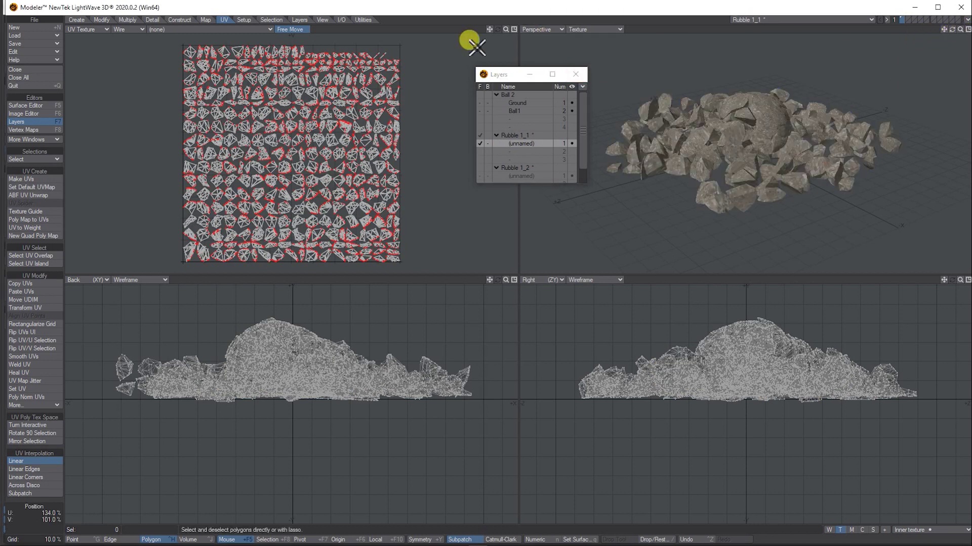
pyautogui.click(967, 29)
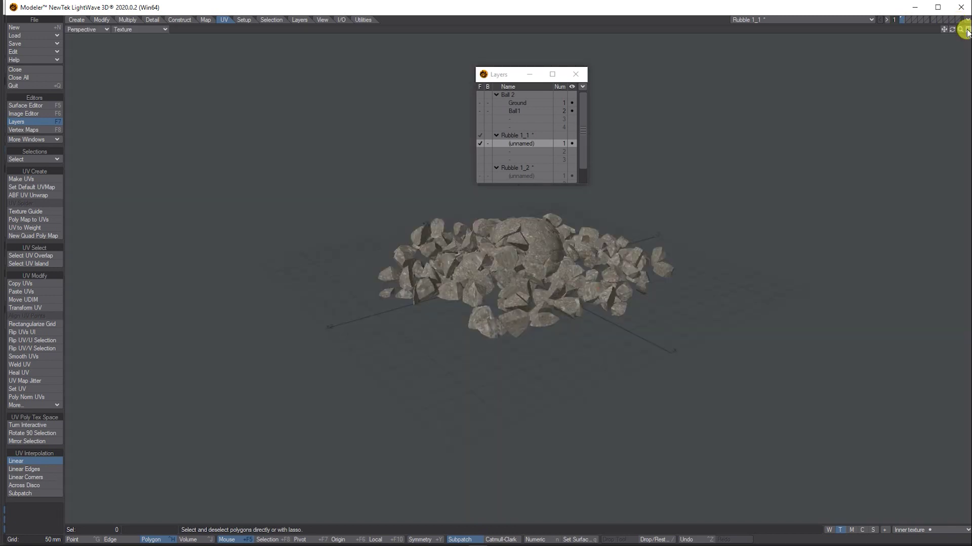
pyautogui.moveTo(960, 30); pyautogui.dragTo(966, 33)
pyautogui.press('a')
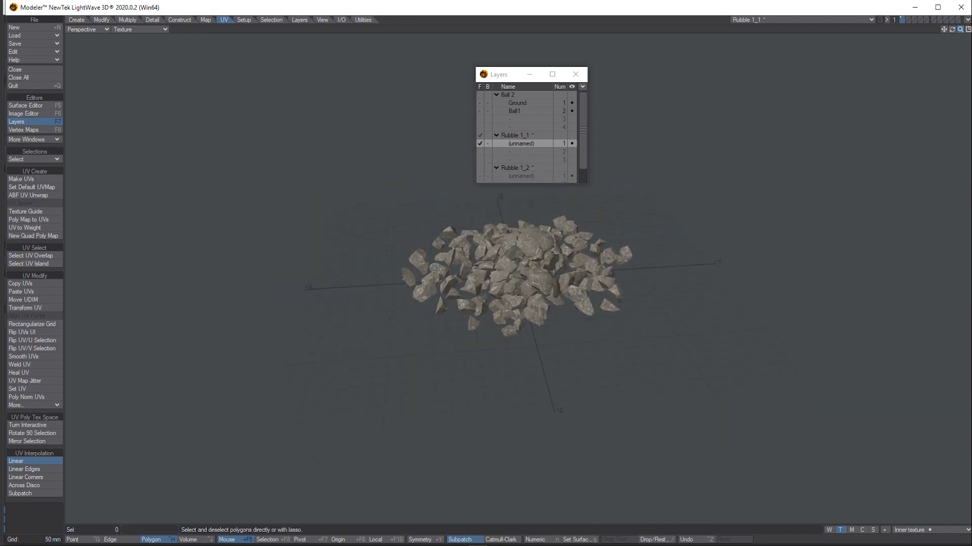
pyautogui.moveTo(960, 32); pyautogui.dragTo(960, 38)
pyautogui.moveTo(502, 76); pyautogui.dragTo(170, 72)
pyautogui.moveTo(952, 28); pyautogui.dragTo(963, 48)
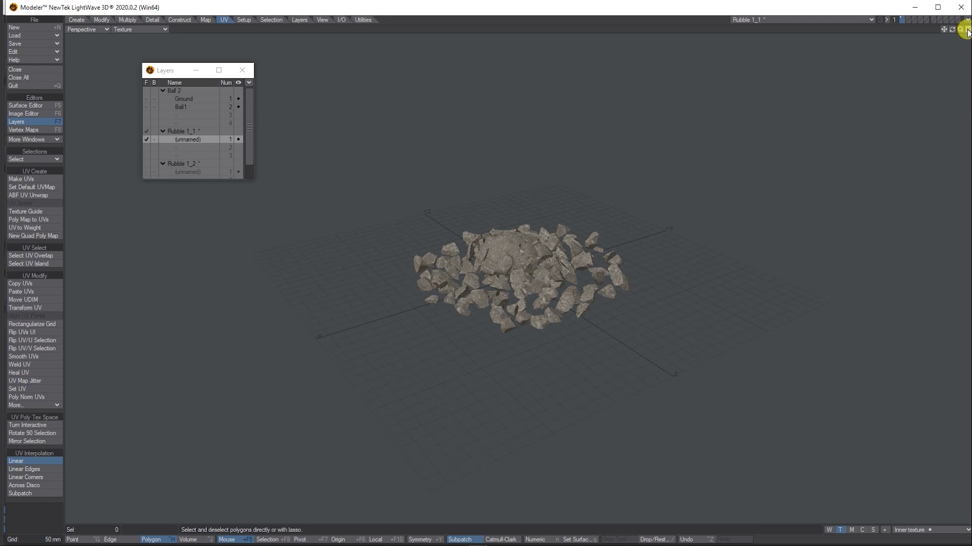
pyautogui.click(967, 29)
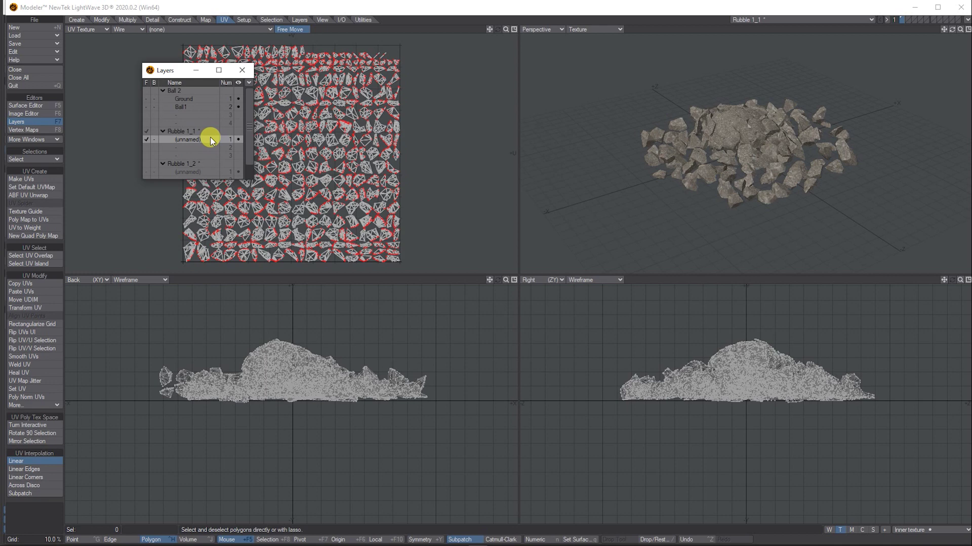
# Duplicate the whole pile, move the copy beside the original along X and rotate it in the Top view
pyautogui.moveTo(421, 338)
pyautogui.mouseDown(button='right')
pyautogui.moveTo(205, 302)
pyautogui.moveTo(233, 464)
pyautogui.moveTo(506, 440)
pyautogui.moveTo(370, 319)
pyautogui.mouseUp(button='right')
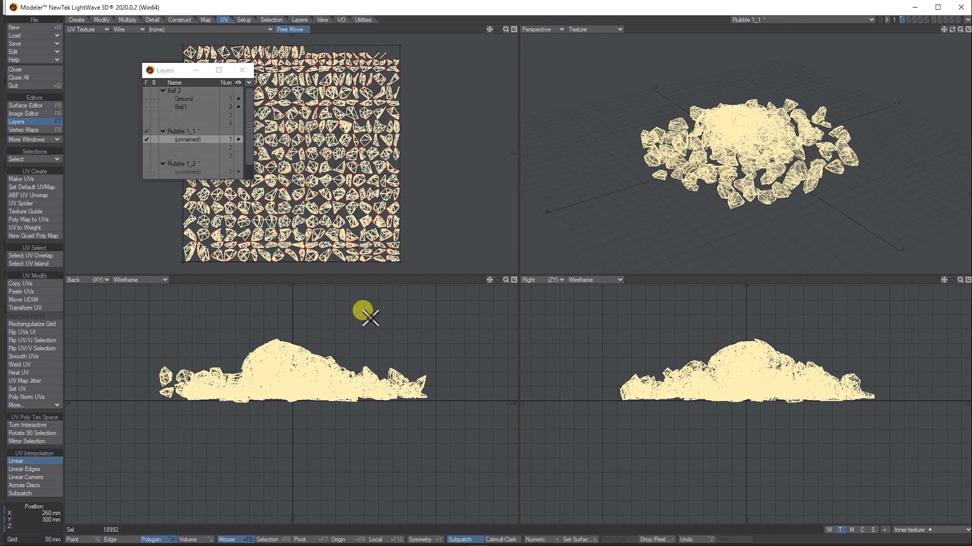
pyautogui.press('t')
pyautogui.moveTo(309, 379); pyautogui.dragTo(483, 399)
pyautogui.click(86, 29)
pyautogui.click(76, 15)
pyautogui.moveTo(506, 29); pyautogui.dragTo(496, 45)
pyautogui.press('y')
pyautogui.moveTo(394, 153); pyautogui.dragTo(364, 154)
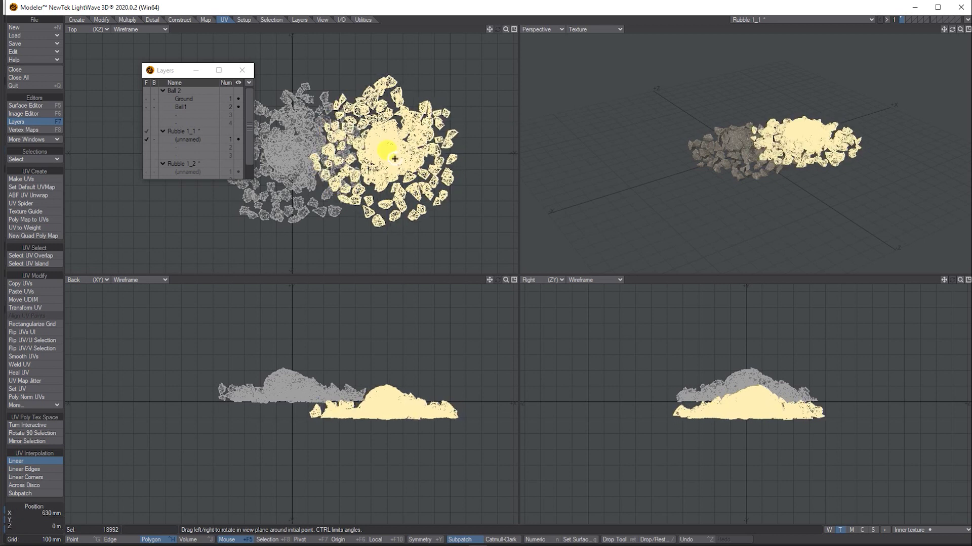
pyautogui.press('/')
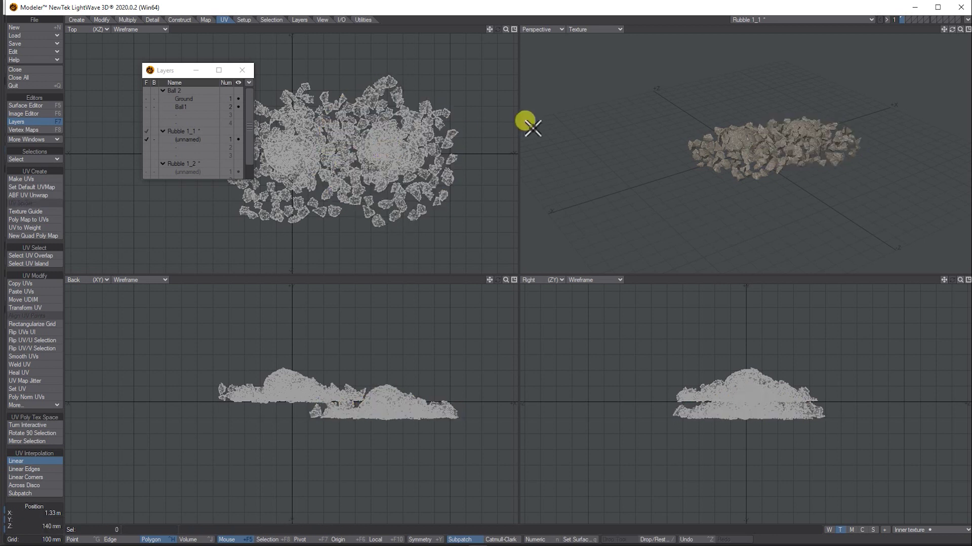
# Examine the doubled pile in an enlarged Perspective view, selecting one fragment with Connected and deselecting it again
pyautogui.click(968, 29)
pyautogui.moveTo(960, 28); pyautogui.dragTo(771, 253)
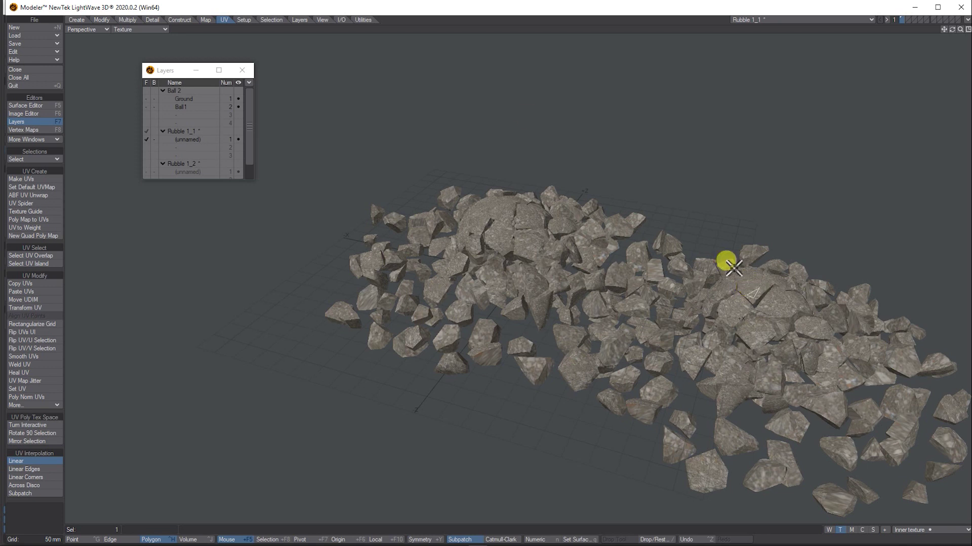
pyautogui.click(268, 20)
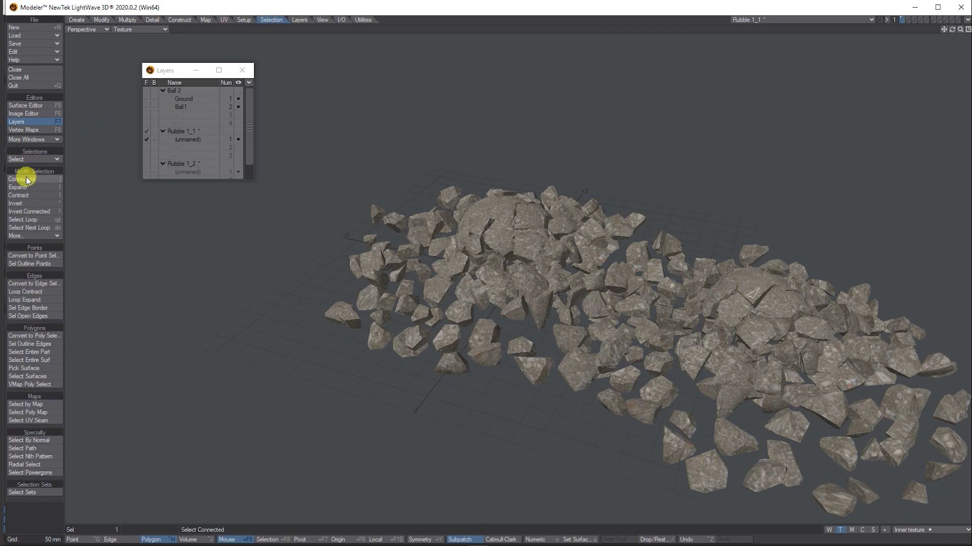
pyautogui.click(25, 179)
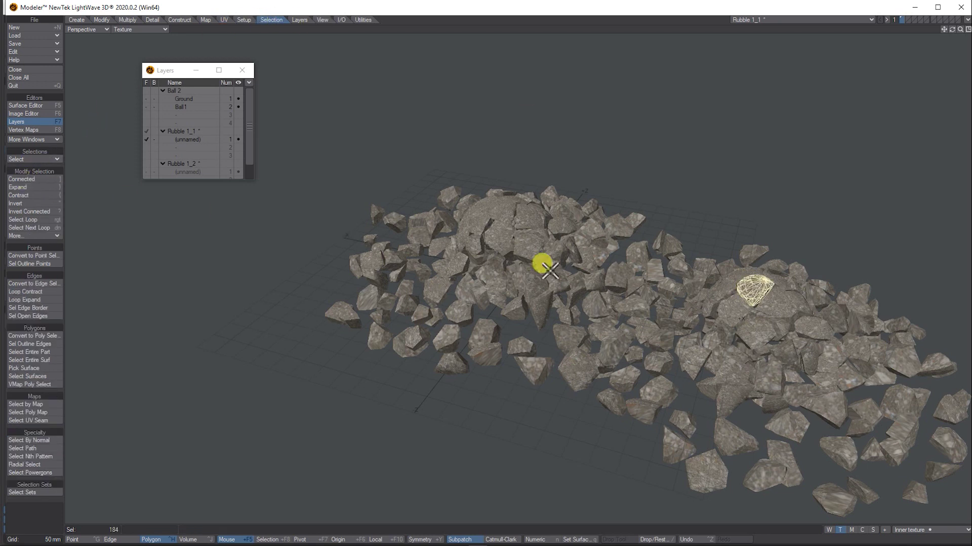
pyautogui.press('/')
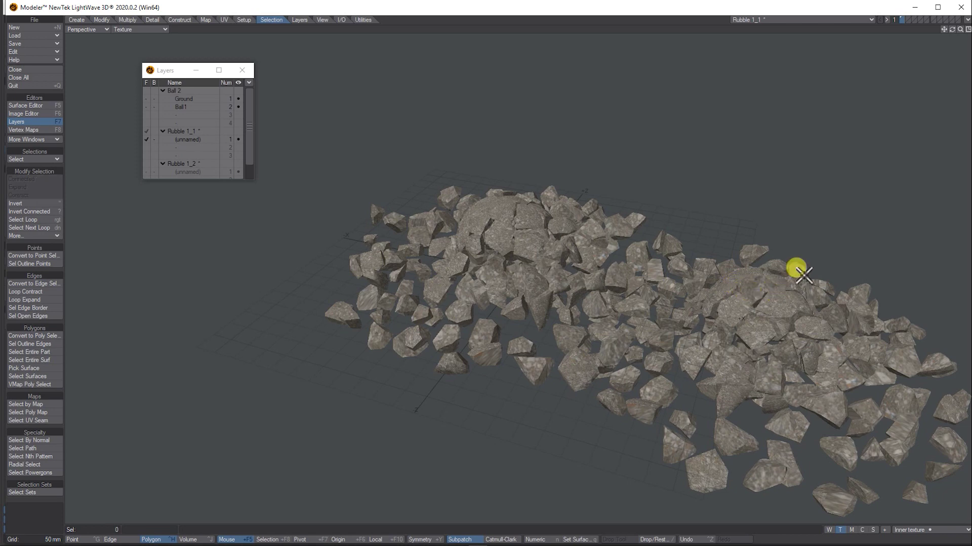
pyautogui.moveTo(946, 29)
pyautogui.mouseDown()
pyautogui.moveTo(958, 33)
pyautogui.moveTo(896, 38)
pyautogui.moveTo(947, 30)
pyautogui.mouseUp()
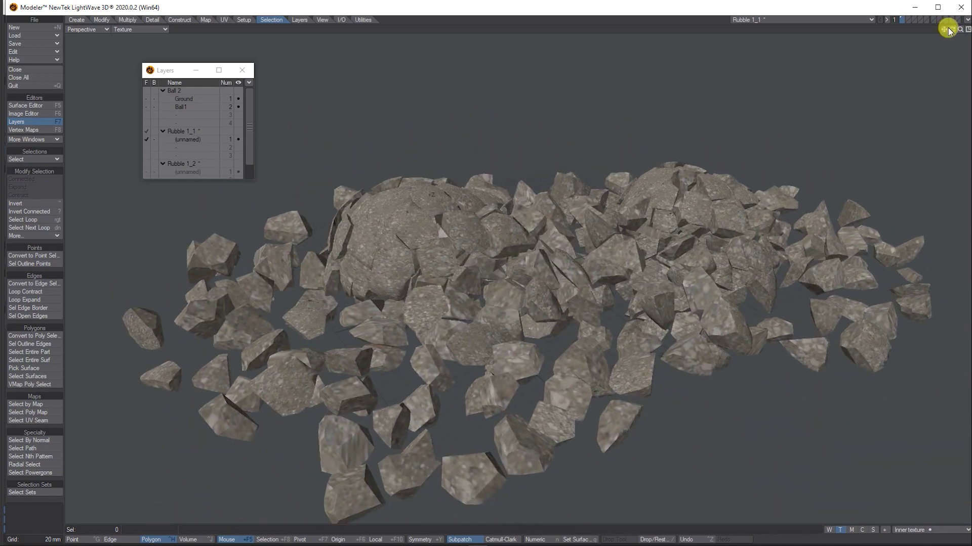
# Save the Rubble 1_1 object and send it to Layout
pyautogui.click(231, 51)
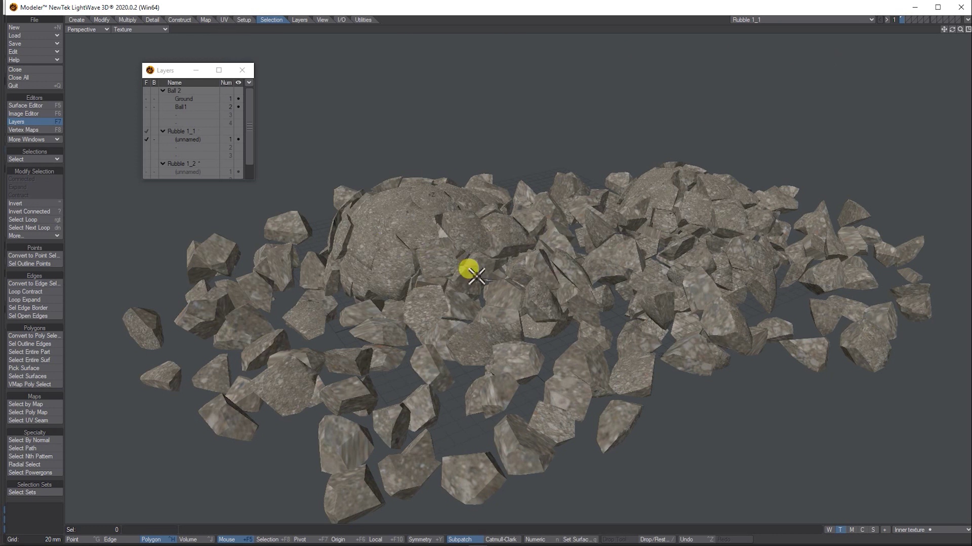
pyautogui.click(967, 23)
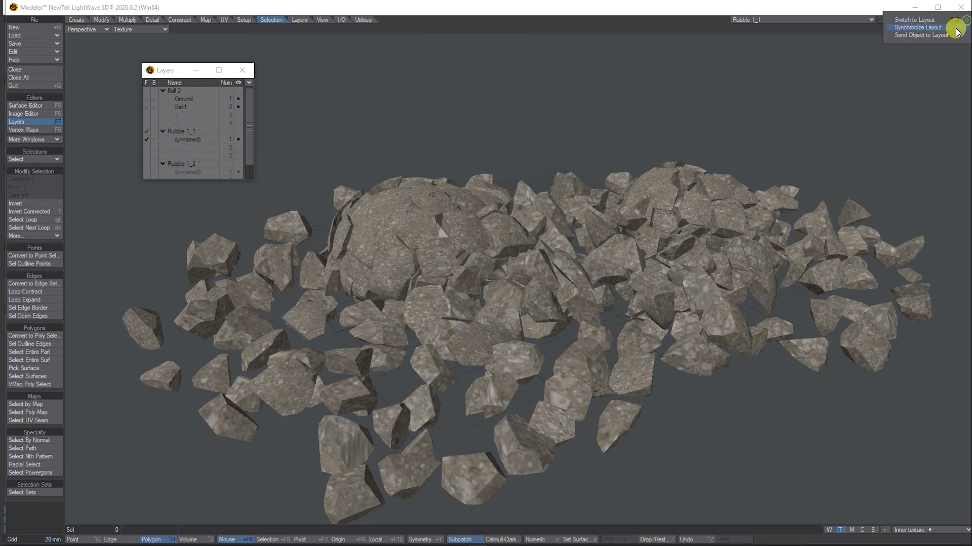
pyautogui.click(942, 35)
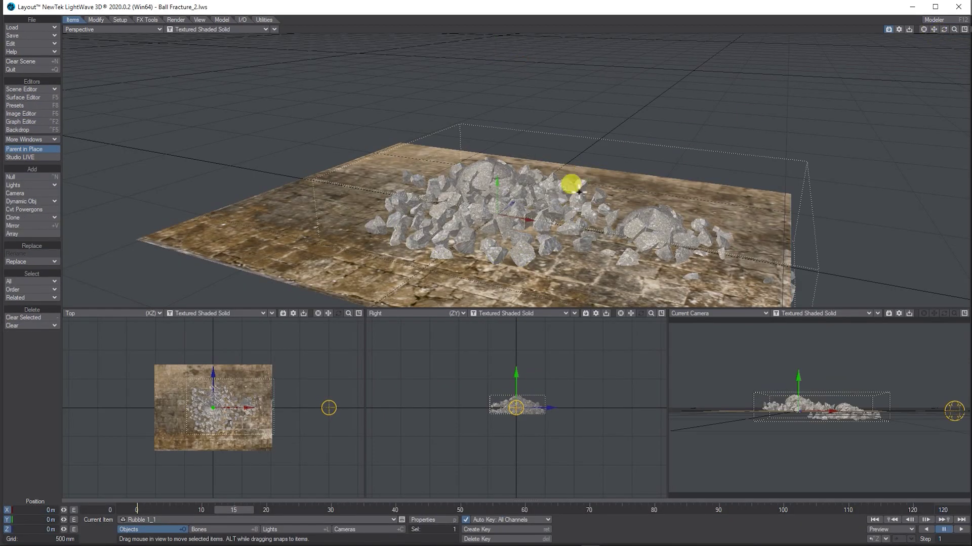
# Rotate Rubble 1_1 and move it to about X 433 mm, Y 29 mm, Z -217 mm over the existing rubble
pyautogui.press('y')
pyautogui.moveTo(550, 235); pyautogui.dragTo(881, 90)
pyautogui.press('t')
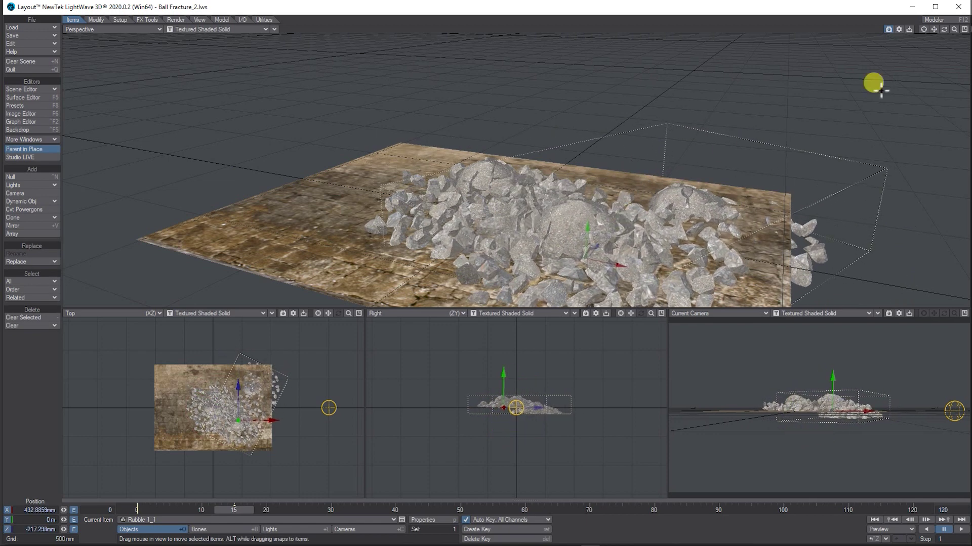
pyautogui.moveTo(614, 218)
pyautogui.mouseDown(button='right')
pyautogui.moveTo(614, 198)
pyautogui.moveTo(585, 163)
pyautogui.mouseUp(button='right')
# Render the Perspective view with VPR, enlarge it and examine the rubble pile on the ground
pyautogui.click(217, 29)
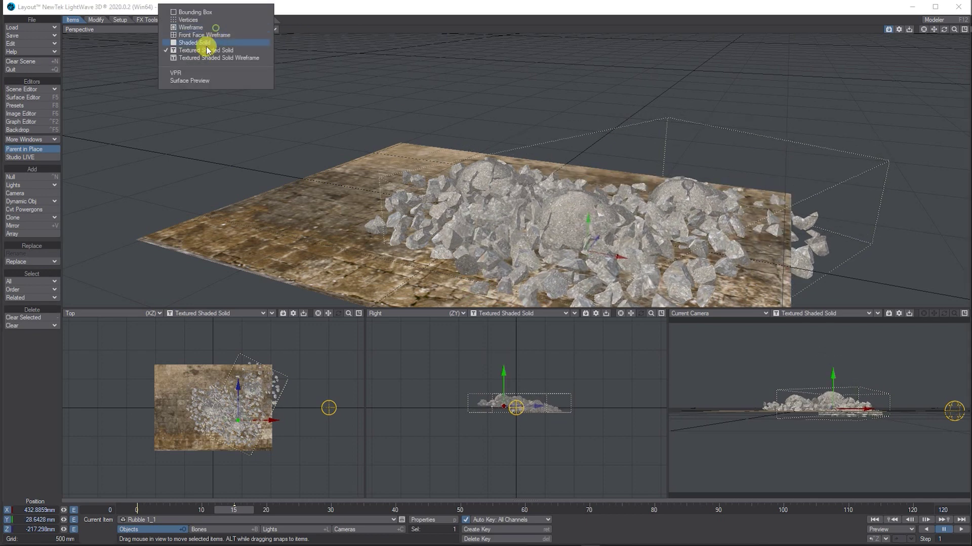
pyautogui.click(200, 72)
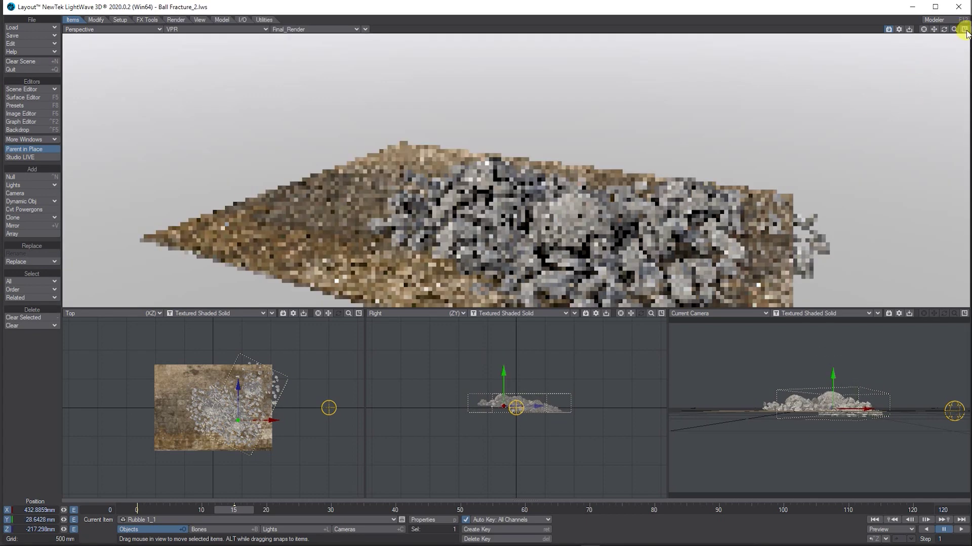
pyautogui.click(964, 30)
pyautogui.moveTo(941, 32); pyautogui.dragTo(651, 259)
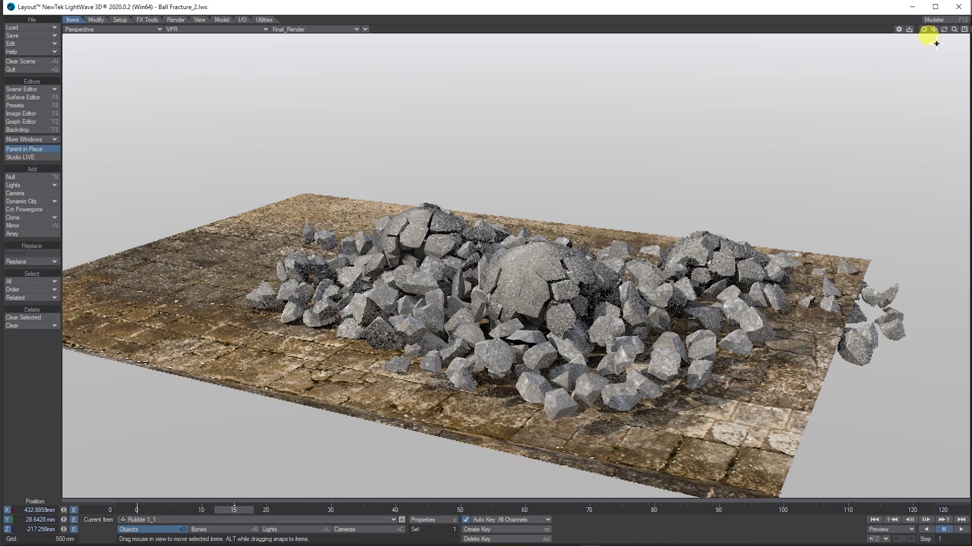
pyautogui.moveTo(933, 29); pyautogui.dragTo(933, 46)
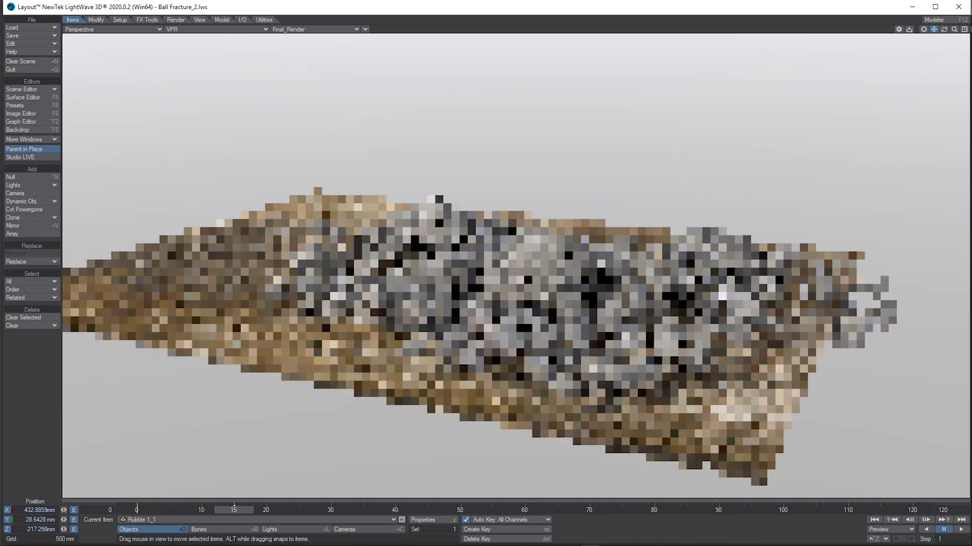